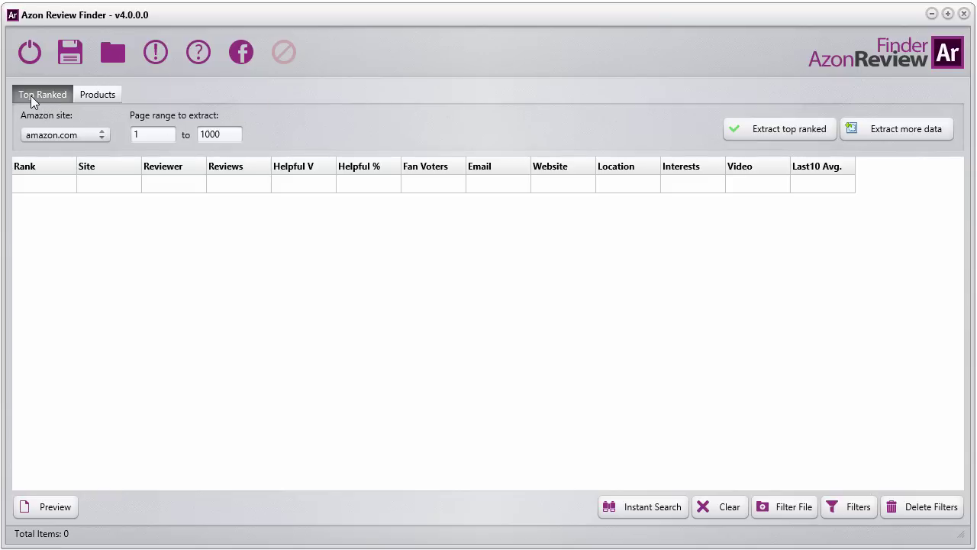
Step: Examine the Products and Top Ranked extraction modes and Amazon's Top Customer Reviewers list
{"action": "left_click", "coordinate": [94, 96]}
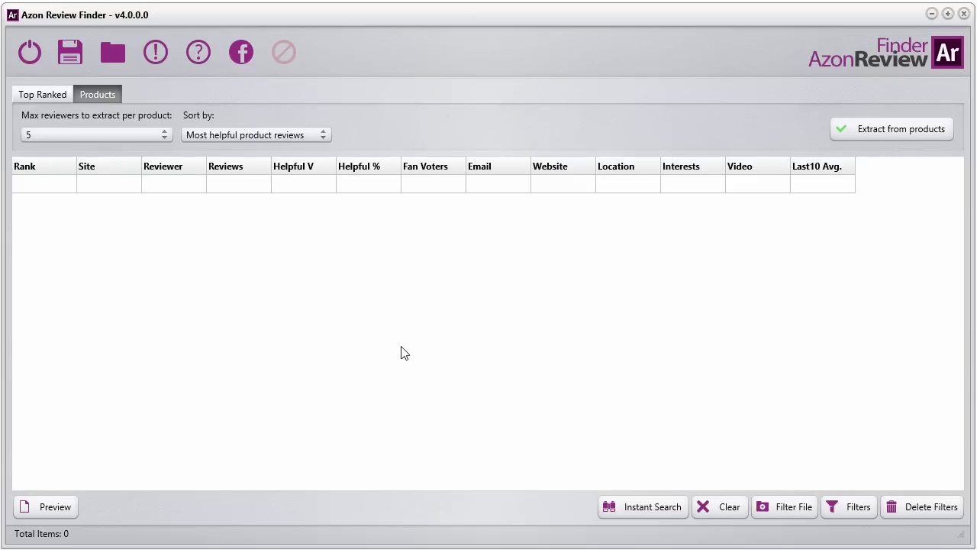
{"action": "left_click", "coordinate": [55, 97]}
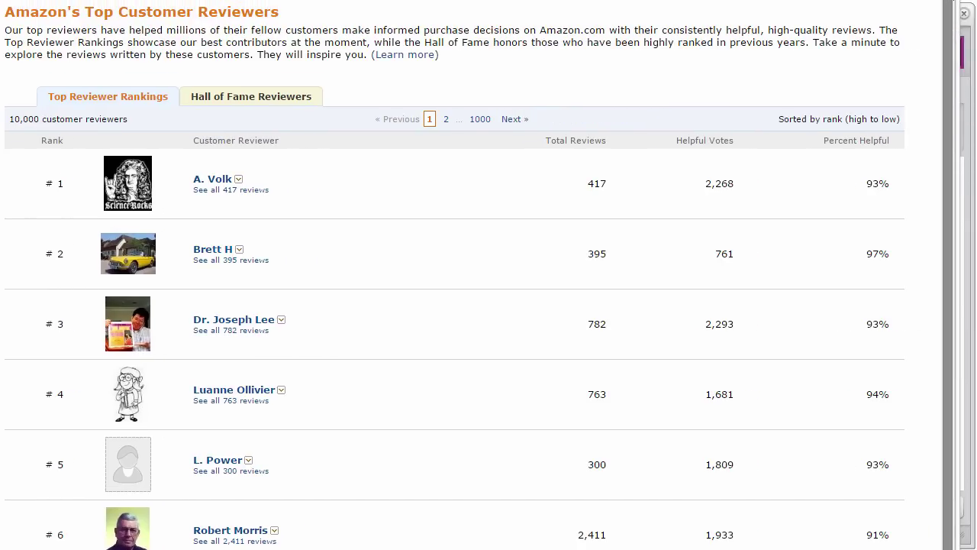
{"action": "left_click_drag", "start_coordinate": [951, 3], "coordinate": [959, 23]}
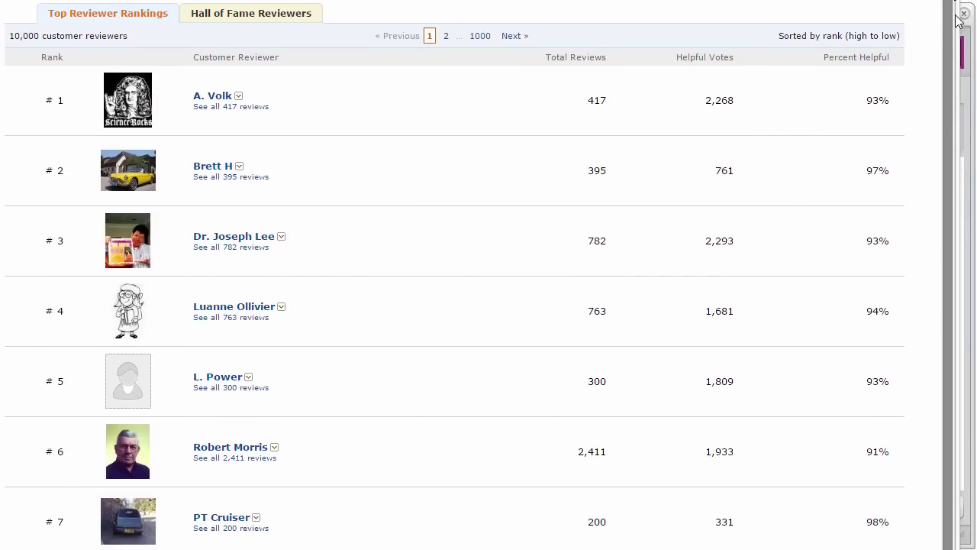
{"action": "left_click_drag", "start_coordinate": [9, 44], "coordinate": [128, 46]}
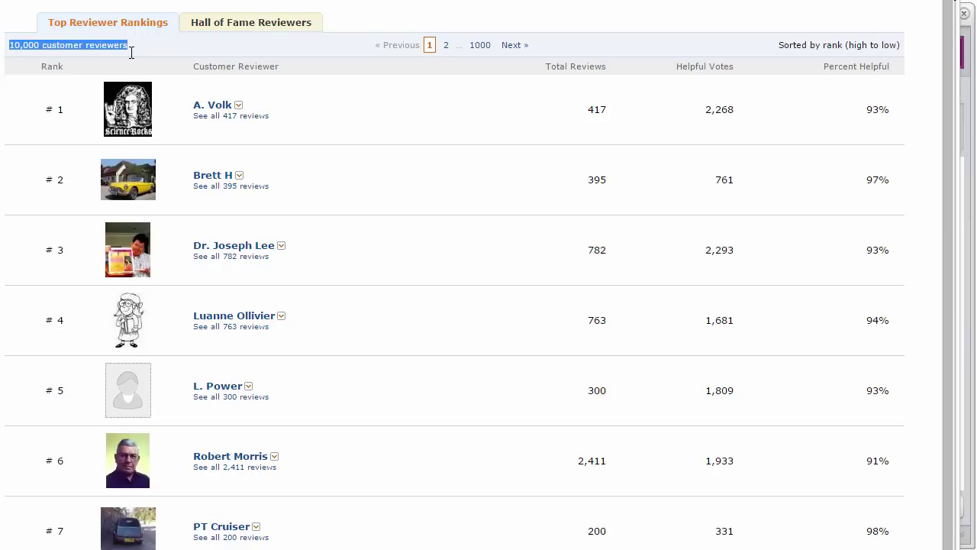
{"action": "left_click", "coordinate": [534, 2]}
{"action": "scroll", "coordinate": [589, 22], "scroll_direction": "up", "scroll_amount": 1}
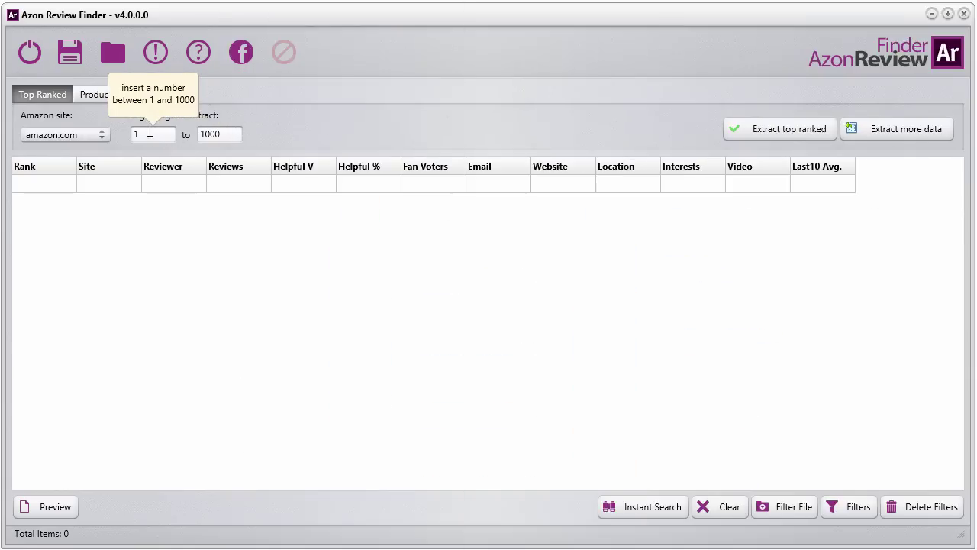
Step: Limit the amazon.com page range to pages 1 to 5 and extract the top ranked reviewers
{"action": "double_click", "coordinate": [210, 134]}
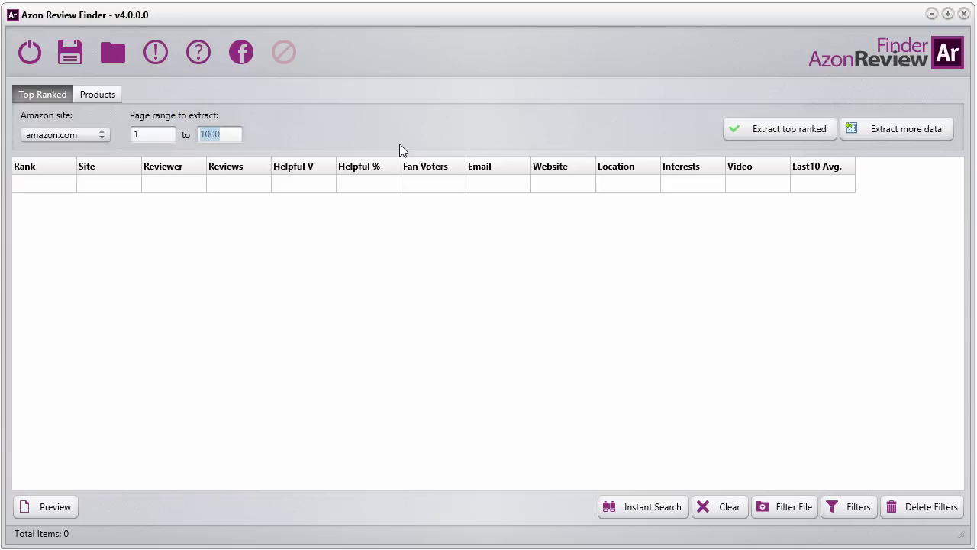
{"action": "type", "text": "5"}
{"action": "left_click", "coordinate": [786, 130]}
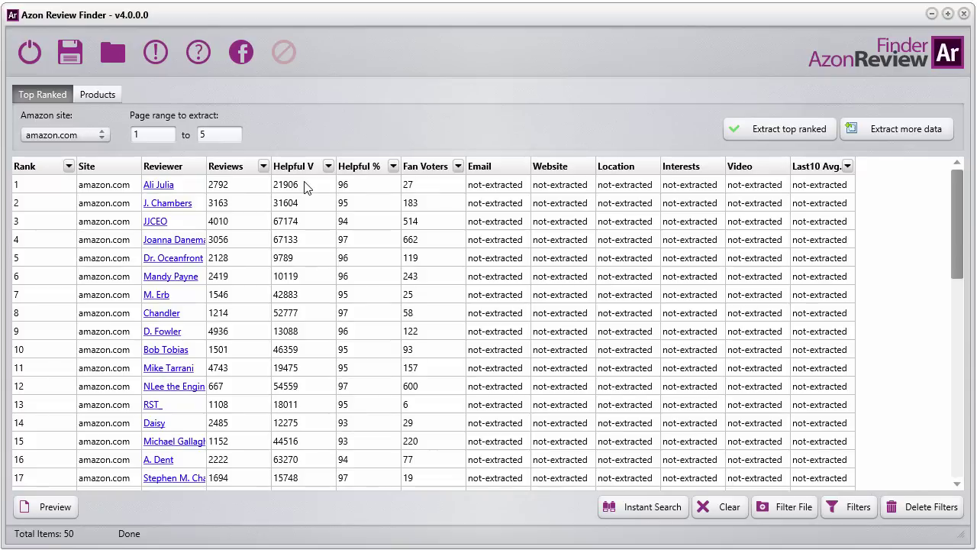
Step: Check the first reviewer's Helpful % and Fan Voters figures and read Amazon's explanation of fan voters
{"action": "left_click", "coordinate": [363, 193]}
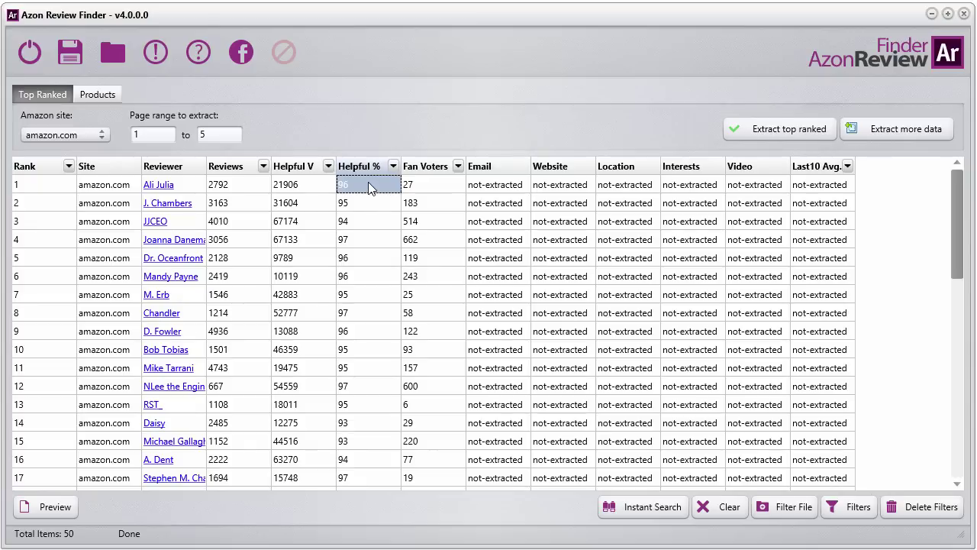
{"action": "left_click", "coordinate": [431, 187]}
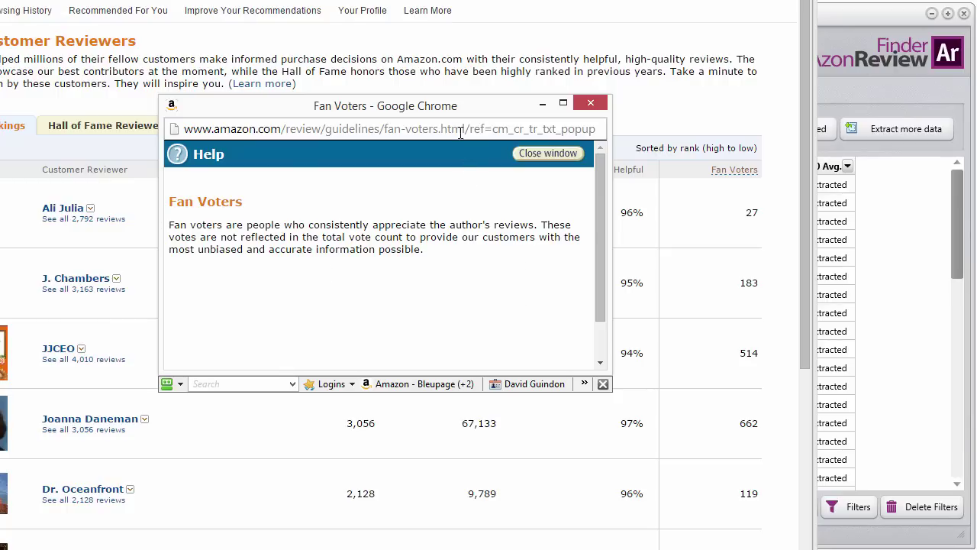
{"action": "left_click_drag", "start_coordinate": [459, 113], "coordinate": [475, 148]}
{"action": "left_click", "coordinate": [619, 130]}
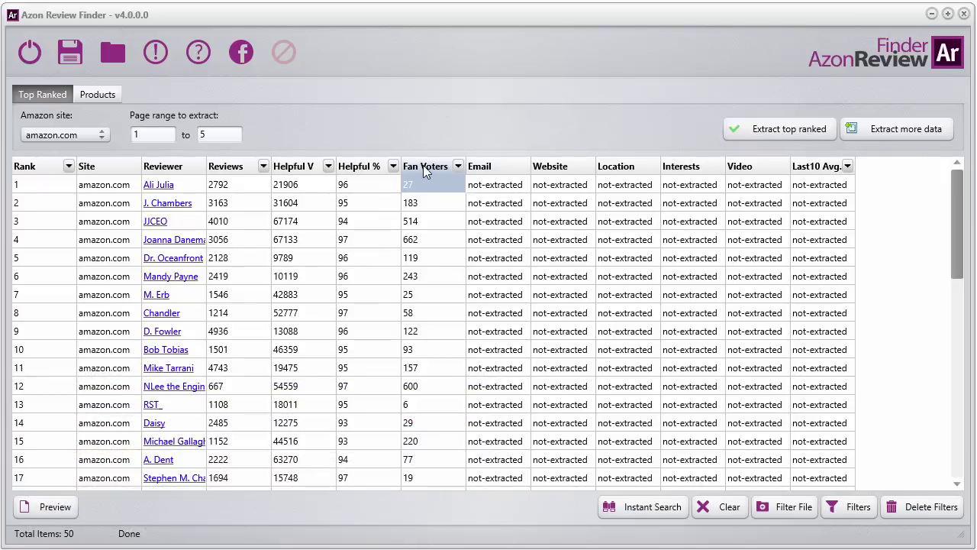
Step: Sort the reviewers by Fan Voters from highest to lowest and compare the second row's rank with its fan voters
{"action": "left_click", "coordinate": [426, 168]}
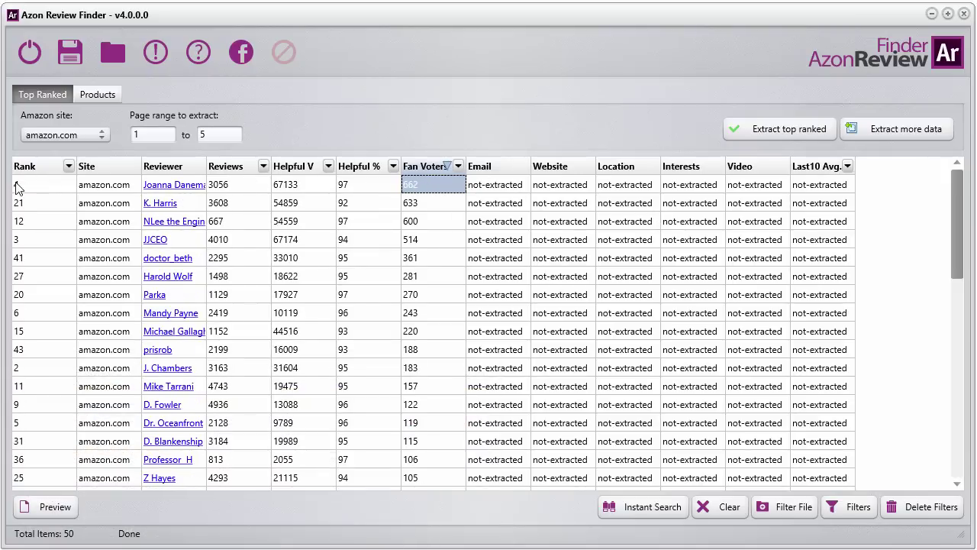
{"action": "left_click", "coordinate": [24, 209]}
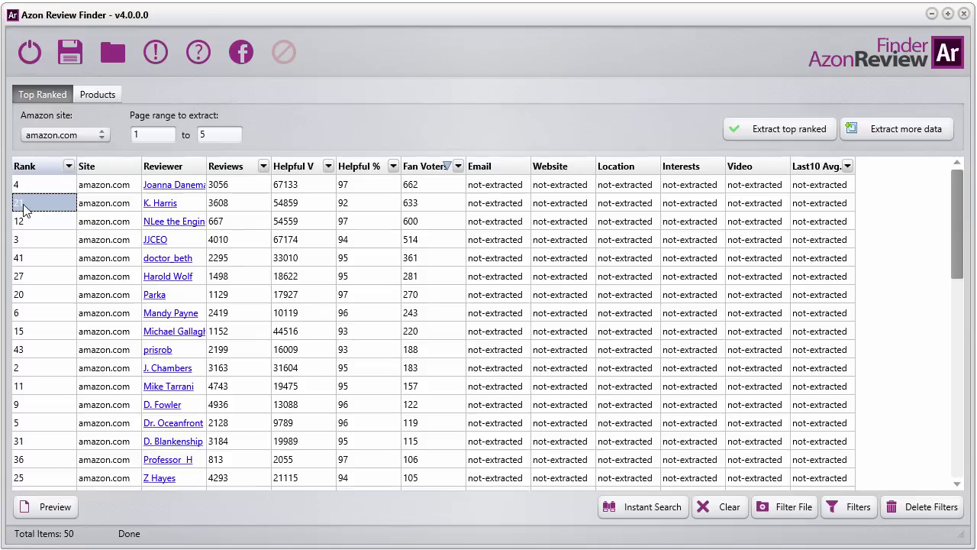
{"action": "left_click", "coordinate": [432, 208]}
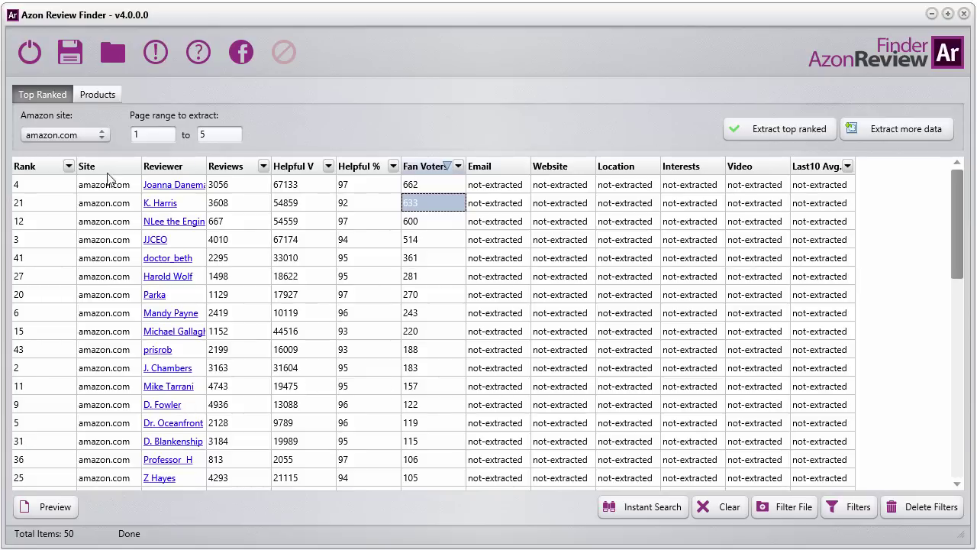
Step: Sort the reviewers by Rank in descending order, and return to the order by most fan voters
{"action": "left_click", "coordinate": [54, 168]}
{"action": "left_click", "coordinate": [54, 168]}
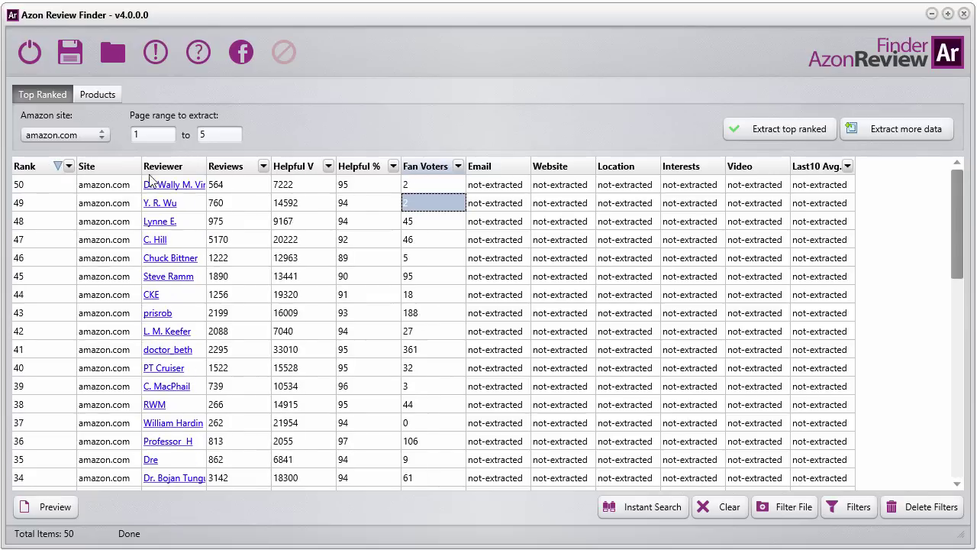
{"action": "left_click", "coordinate": [418, 169]}
{"action": "left_click", "coordinate": [419, 168]}
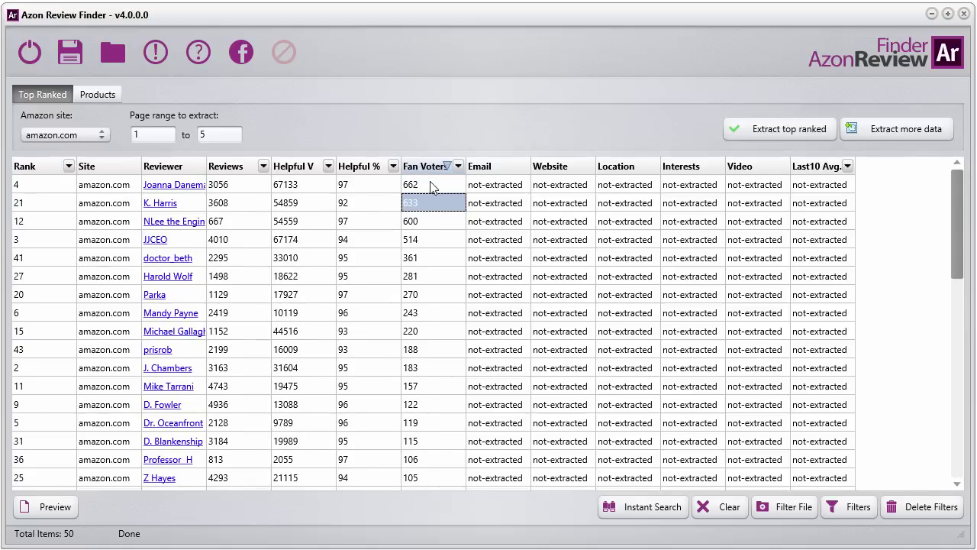
Step: Filter the list to reviewers with more than 100 fan voters, and remove the filter again
{"action": "left_click_drag", "start_coordinate": [432, 187], "coordinate": [436, 460]}
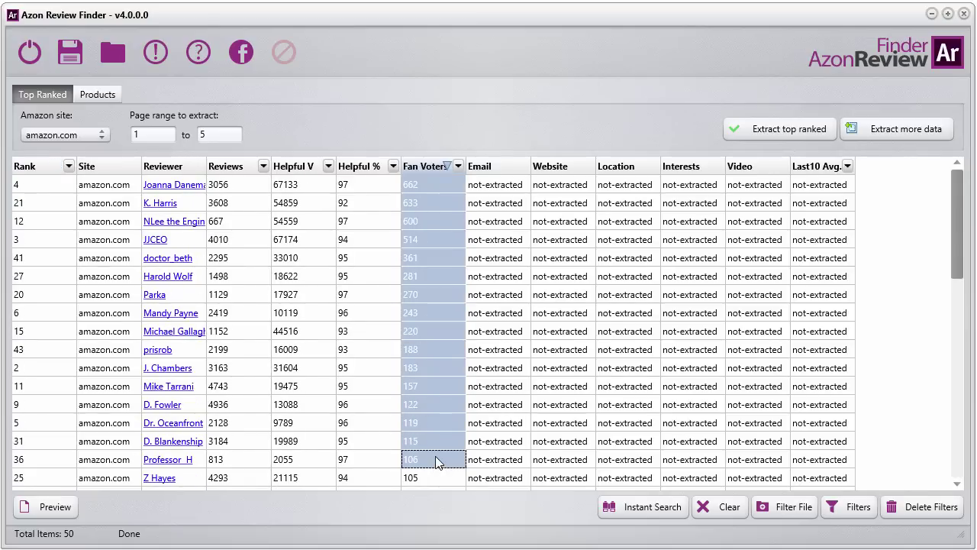
{"action": "left_click", "coordinate": [458, 167]}
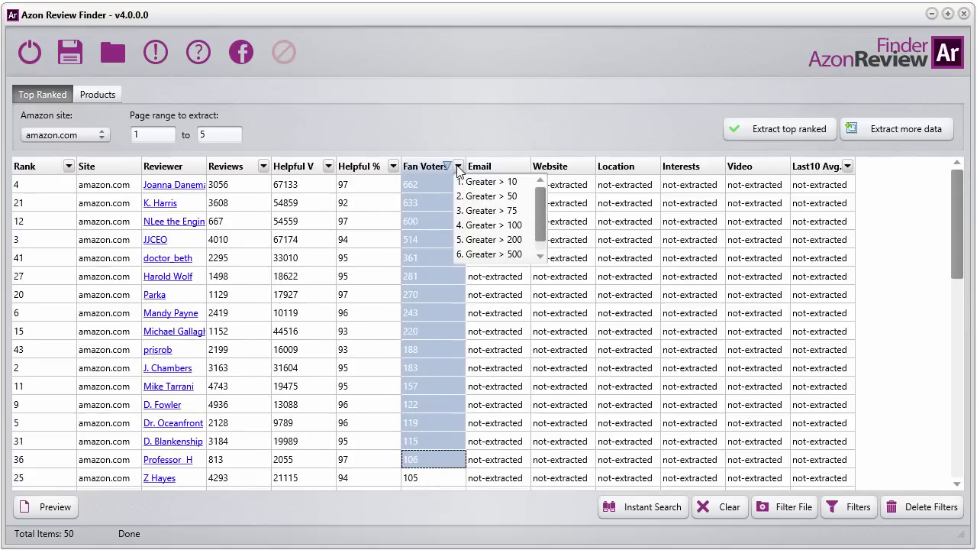
{"action": "left_click", "coordinate": [493, 225]}
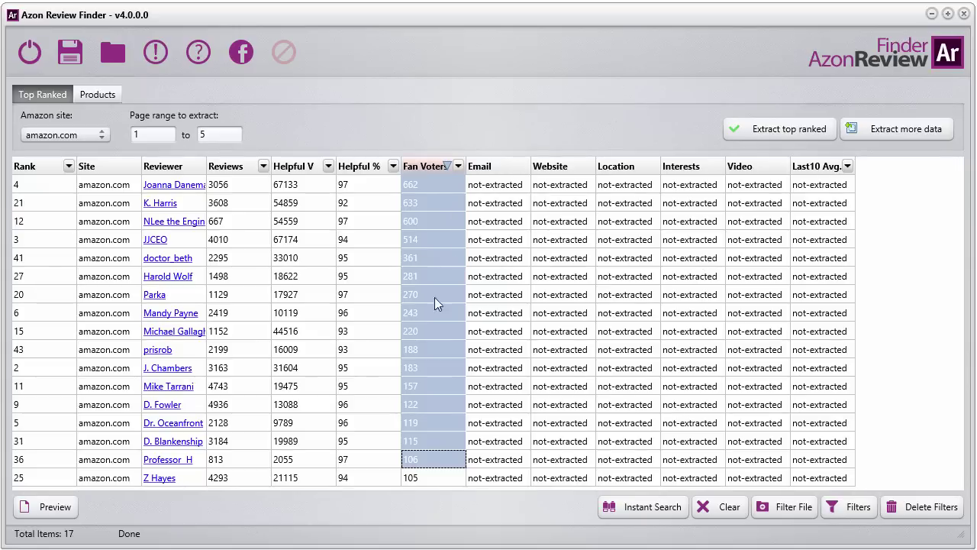
{"action": "left_click", "coordinate": [588, 407]}
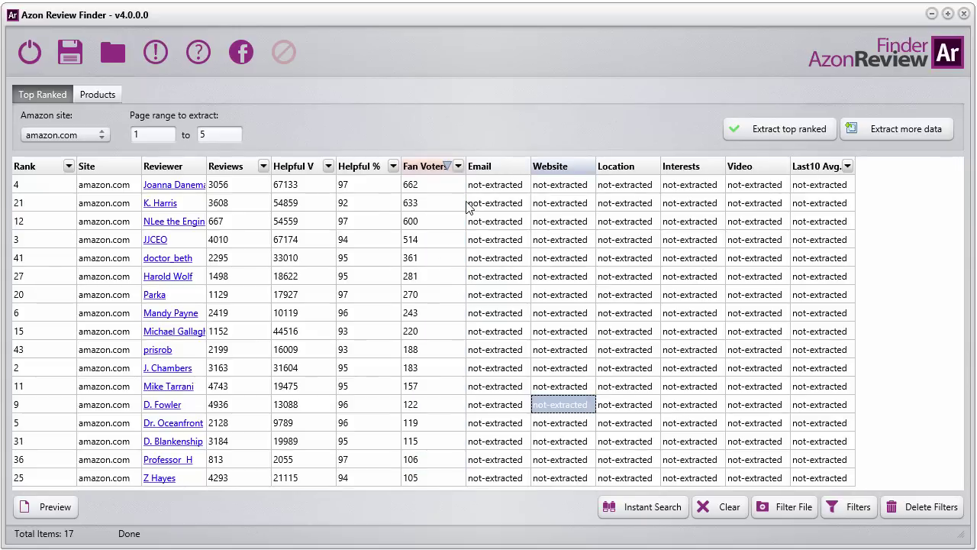
{"action": "left_click", "coordinate": [927, 508]}
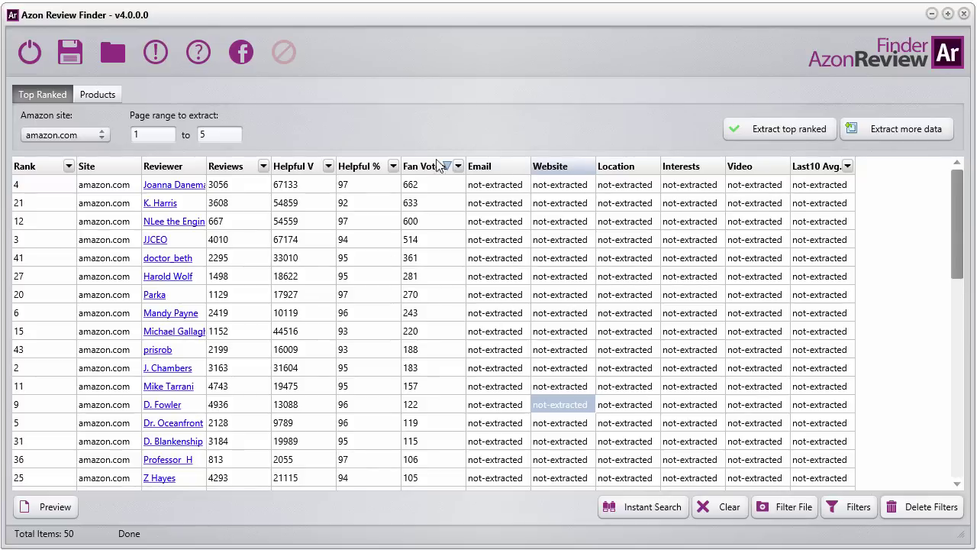
Step: Extract the additional data for the listed reviewers and sort them by Email in ascending order
{"action": "left_click", "coordinate": [914, 130]}
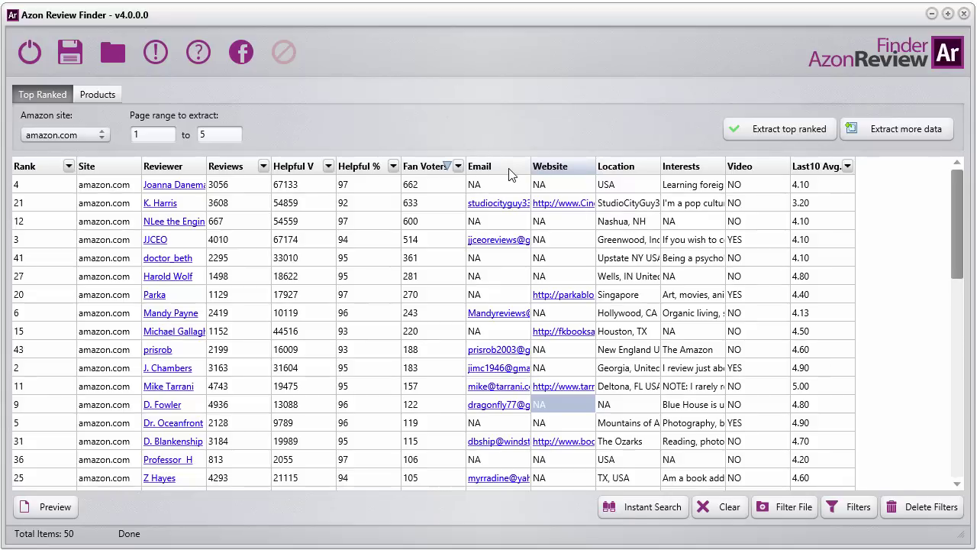
{"action": "left_click", "coordinate": [512, 167]}
{"action": "left_click", "coordinate": [512, 168]}
{"action": "left_click", "coordinate": [512, 167]}
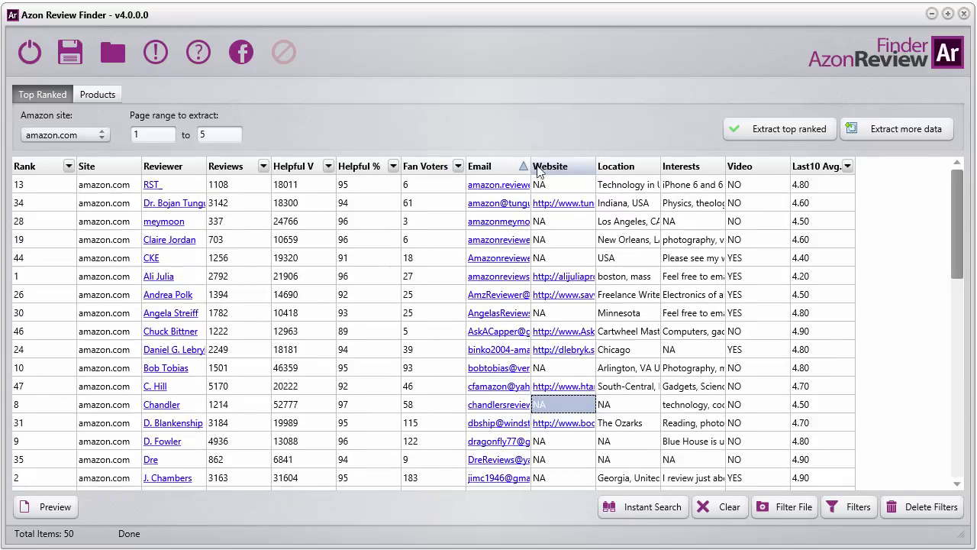
Step: Sort the reviewers by Last10 Avg. from highest to lowest and select the second reviewer's average
{"action": "left_click", "coordinate": [814, 167]}
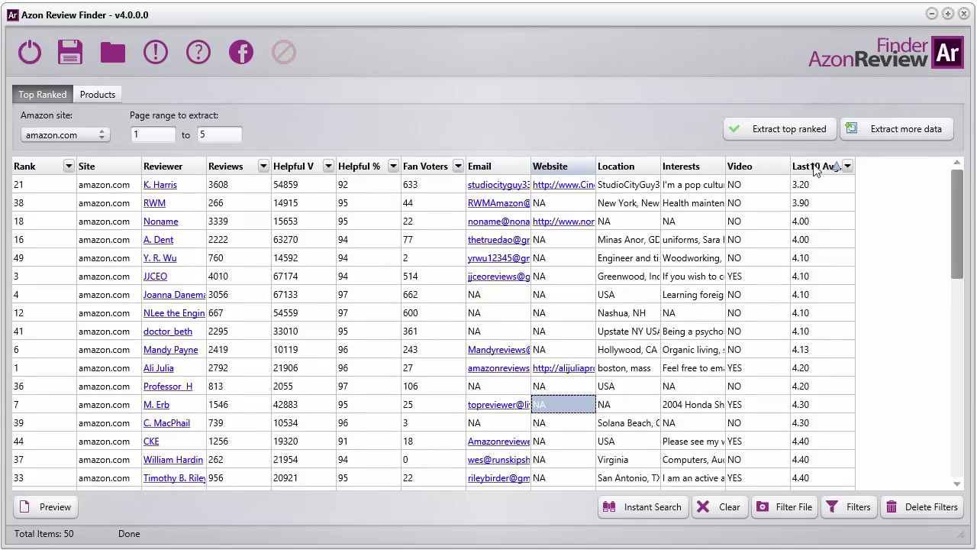
{"action": "left_click", "coordinate": [811, 168]}
{"action": "left_click", "coordinate": [817, 187]}
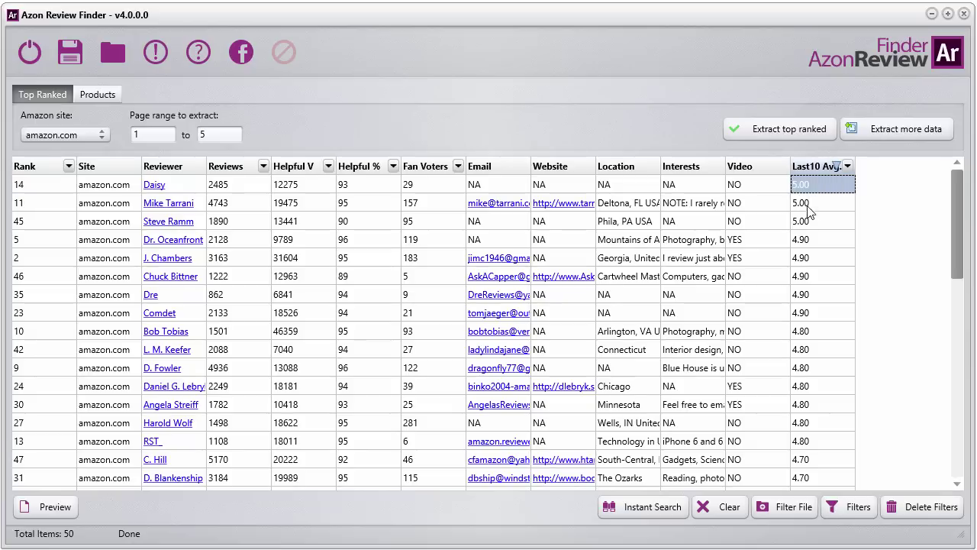
{"action": "left_click", "coordinate": [816, 204]}
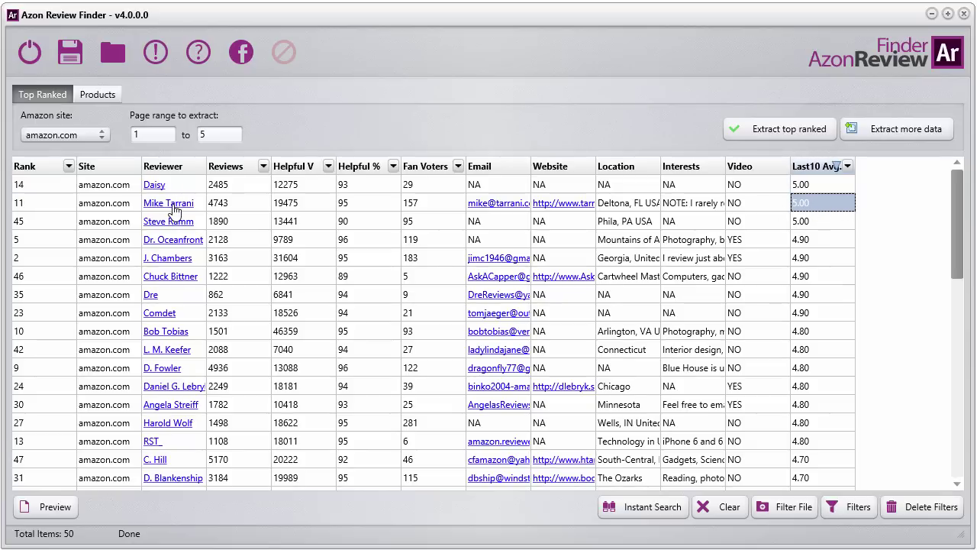
Step: Open the rank 11 reviewer's Amazon profile, examine the ratings of the recent reviews, and return to the reviewer list
{"action": "left_click", "coordinate": [174, 204]}
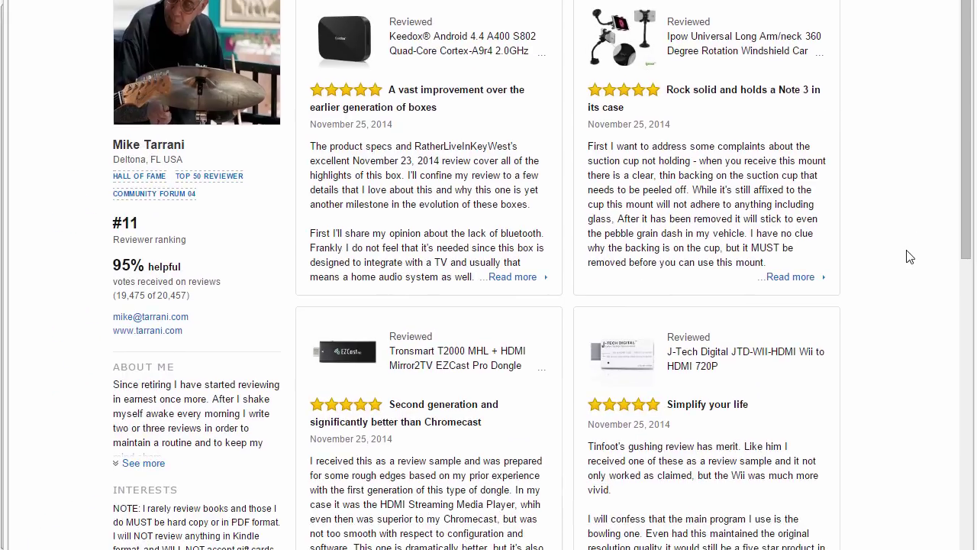
{"action": "scroll", "coordinate": [901, 266], "scroll_direction": "down", "scroll_amount": 4}
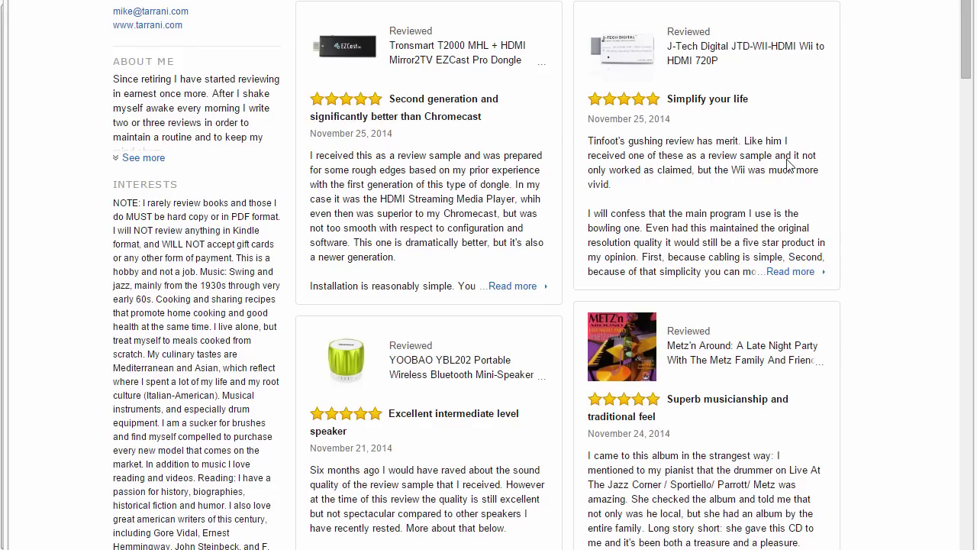
{"action": "scroll", "coordinate": [791, 164], "scroll_direction": "down", "scroll_amount": 15}
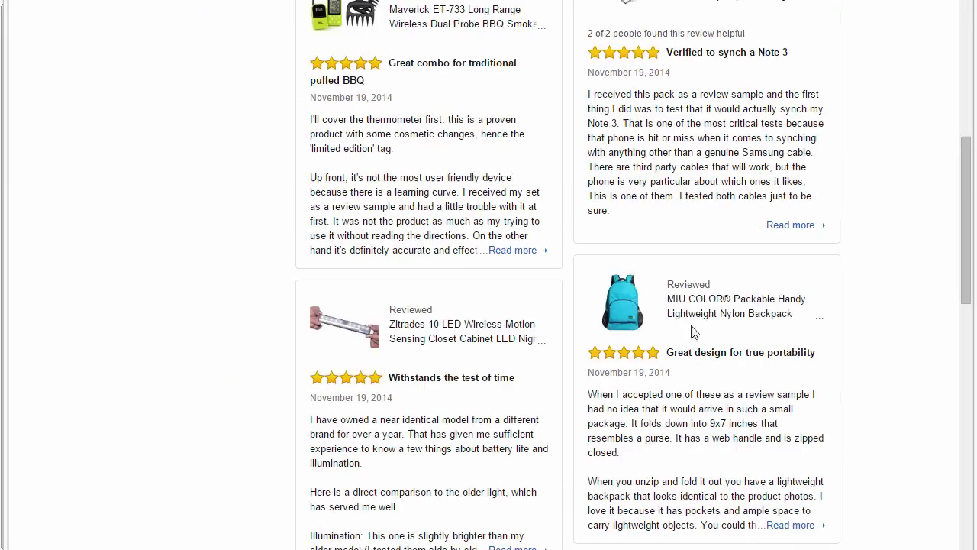
{"action": "scroll", "coordinate": [693, 333], "scroll_direction": "up", "scroll_amount": 15}
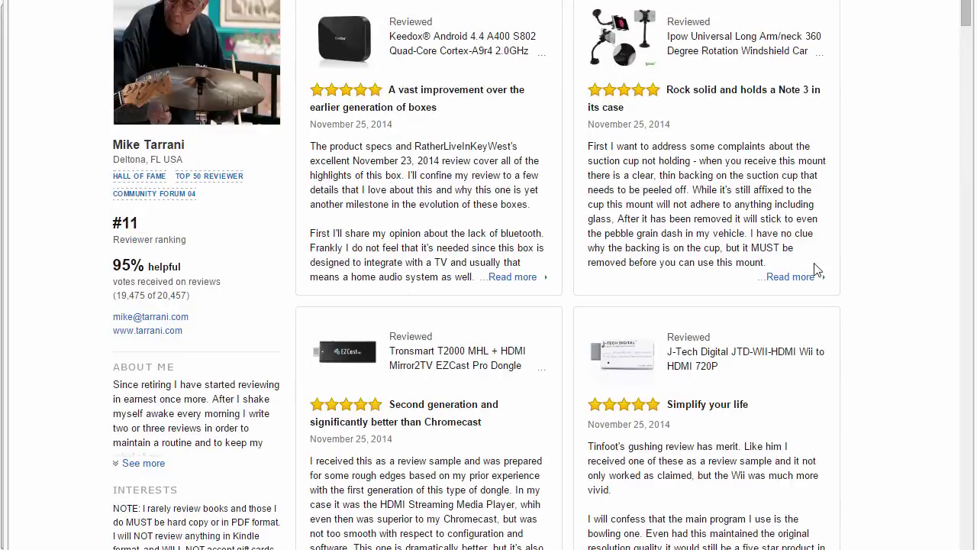
{"action": "scroll", "coordinate": [842, 241], "scroll_direction": "down", "scroll_amount": 5}
{"action": "scroll", "coordinate": [843, 241], "scroll_direction": "up", "scroll_amount": 5}
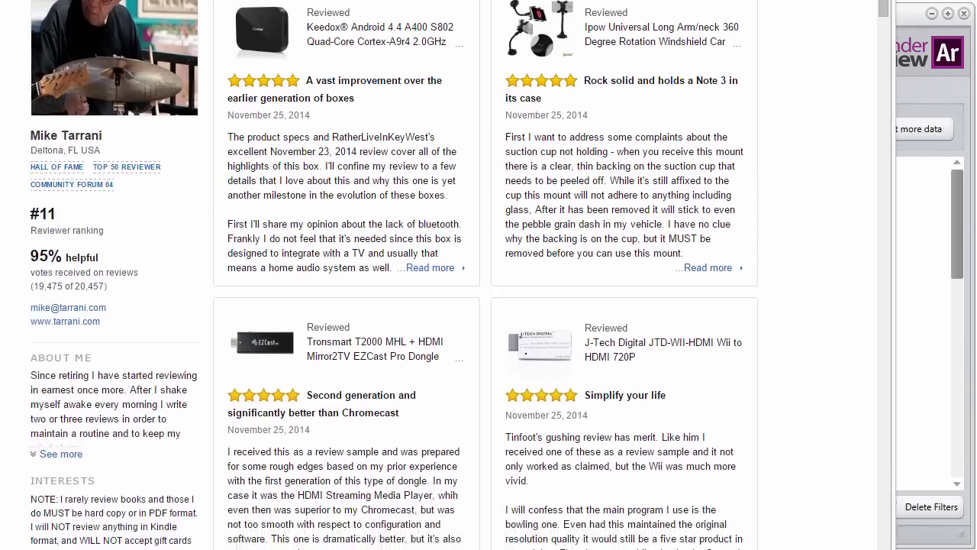
{"action": "scroll", "coordinate": [804, 260], "scroll_direction": "down", "scroll_amount": 20}
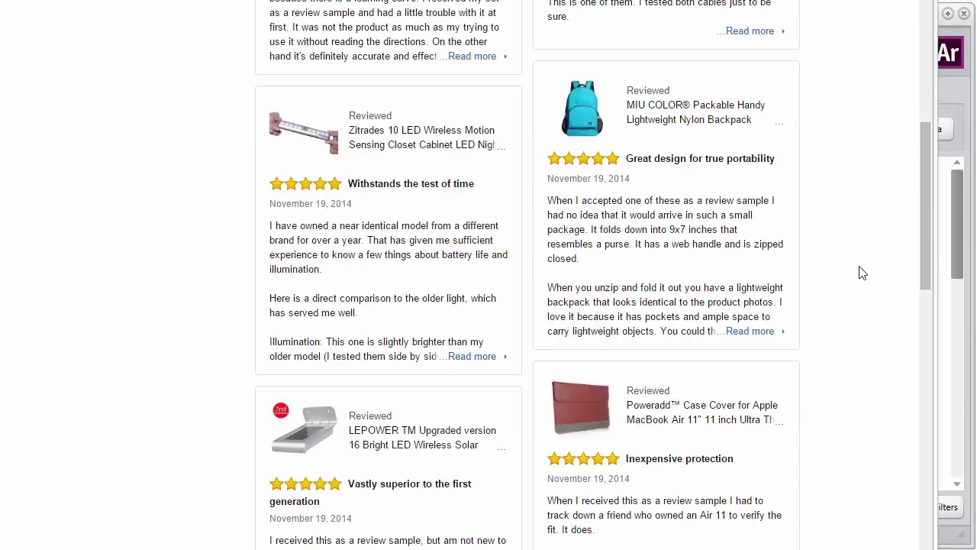
{"action": "left_click_drag", "start_coordinate": [672, 233], "coordinate": [627, 233]}
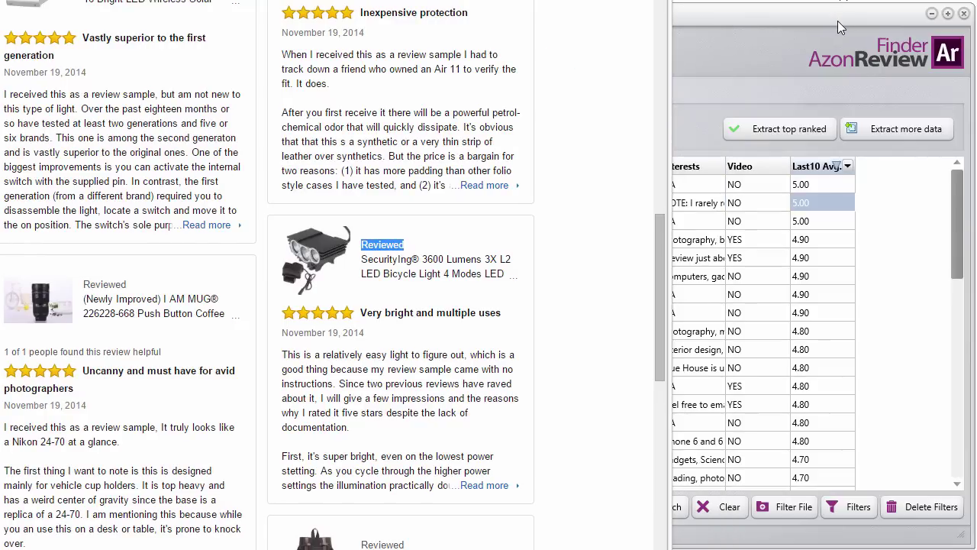
{"action": "left_click", "coordinate": [838, 20]}
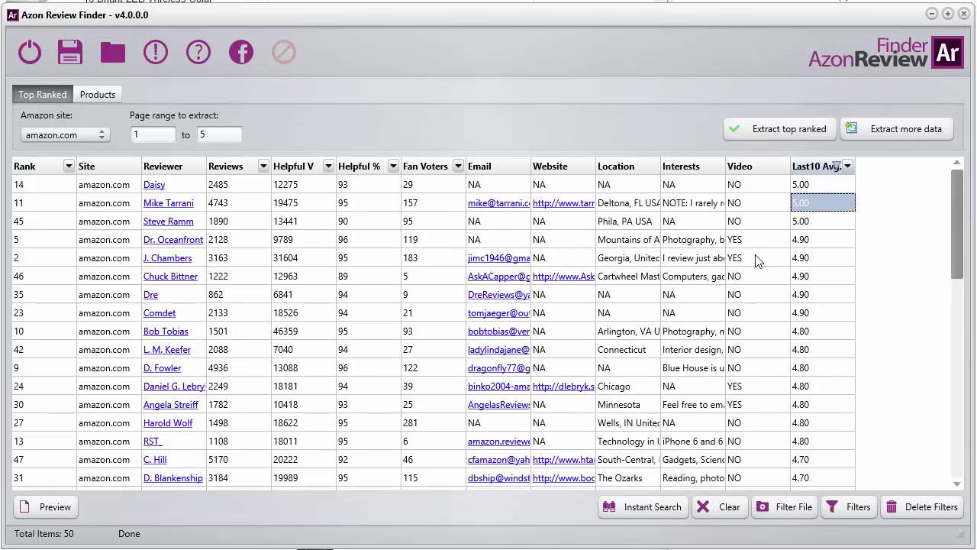
Step: Open the rank 5 reviewer's Amazon profile and look through the recent reviews for a video review
{"action": "left_click", "coordinate": [156, 256]}
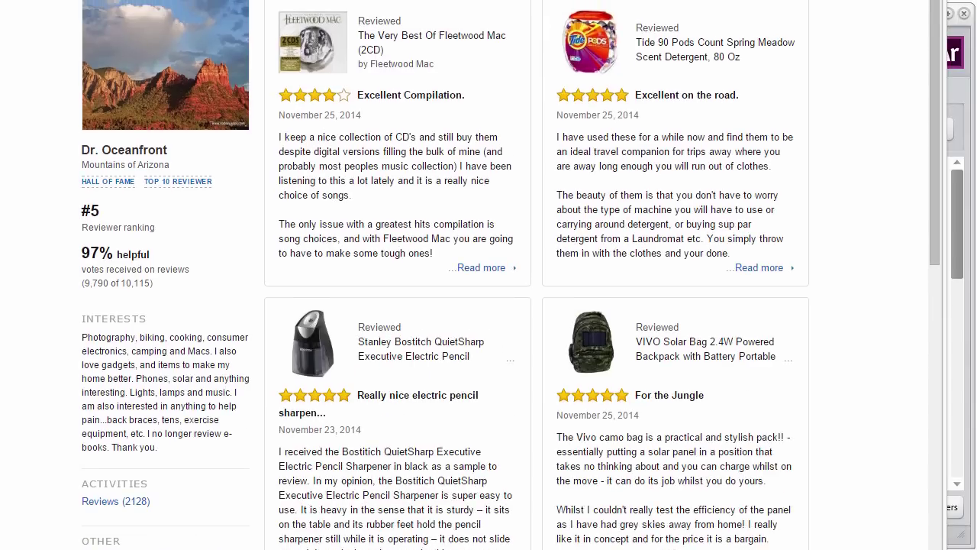
{"action": "scroll", "coordinate": [644, 377], "scroll_direction": "down", "scroll_amount": 10}
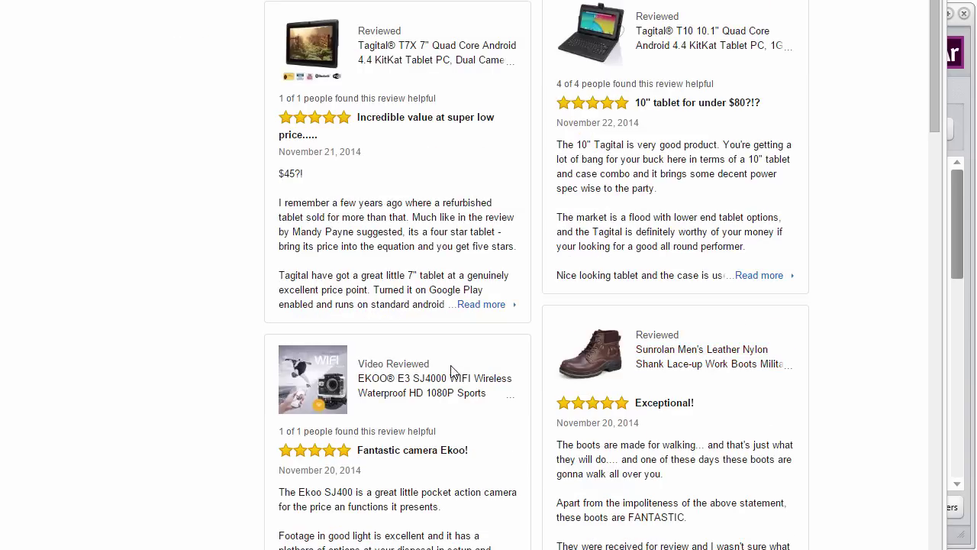
Step: Examine the interests listed on the rank 5 reviewer's Amazon profile and return to the reviewer list
{"action": "mouse_move", "coordinate": [451, 368]}
{"action": "left_mouse_down"}
{"action": "mouse_move", "coordinate": [359, 365]}
{"action": "mouse_move", "coordinate": [447, 368]}
{"action": "left_mouse_up"}
{"action": "left_click", "coordinate": [861, 186]}
{"action": "scroll", "coordinate": [862, 187], "scroll_direction": "up", "scroll_amount": 10}
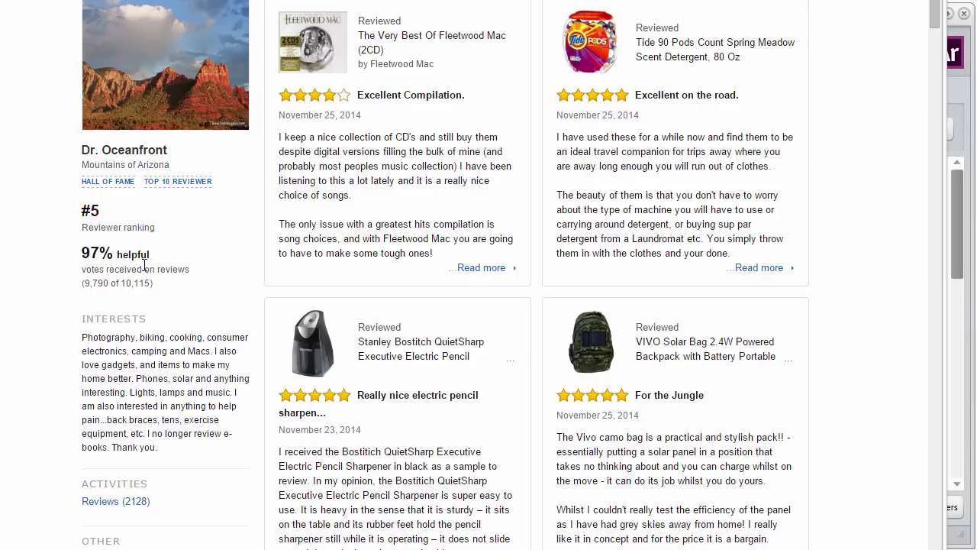
{"action": "left_click_drag", "start_coordinate": [84, 328], "coordinate": [184, 421]}
{"action": "left_click", "coordinate": [185, 421]}
{"action": "key", "text": "alt+Tab"}
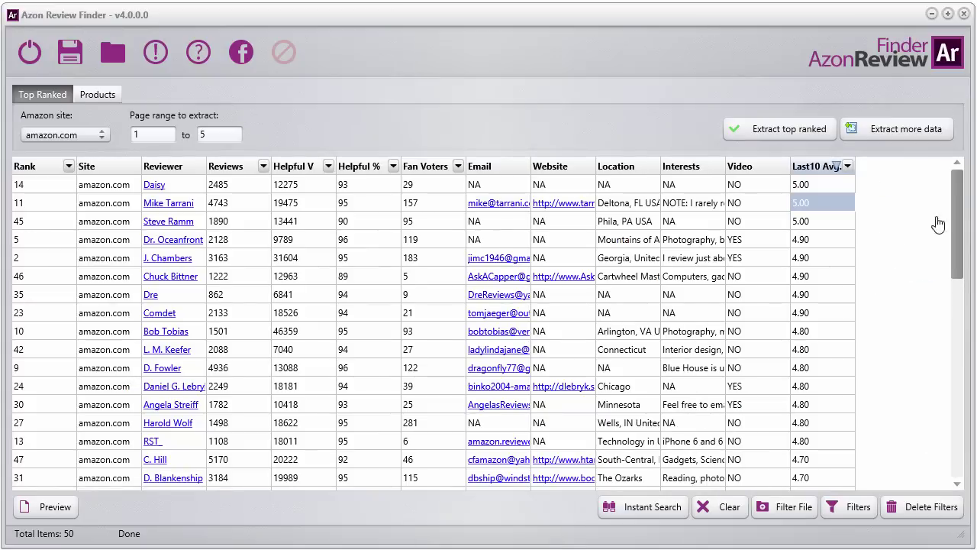
Step: Widen the Website column slightly and sort the reviewers by Email in ascending order
{"action": "left_click", "coordinate": [477, 187]}
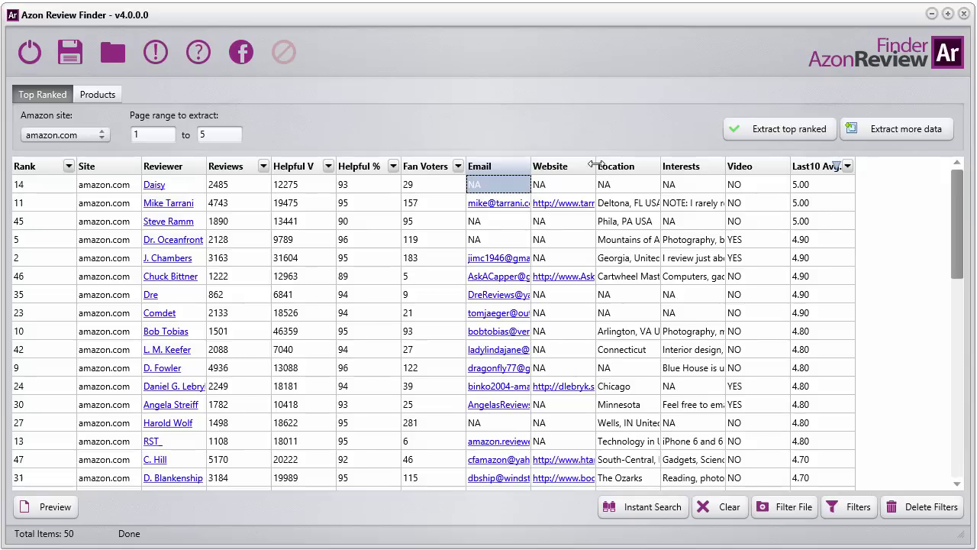
{"action": "left_click_drag", "start_coordinate": [597, 166], "coordinate": [615, 165]}
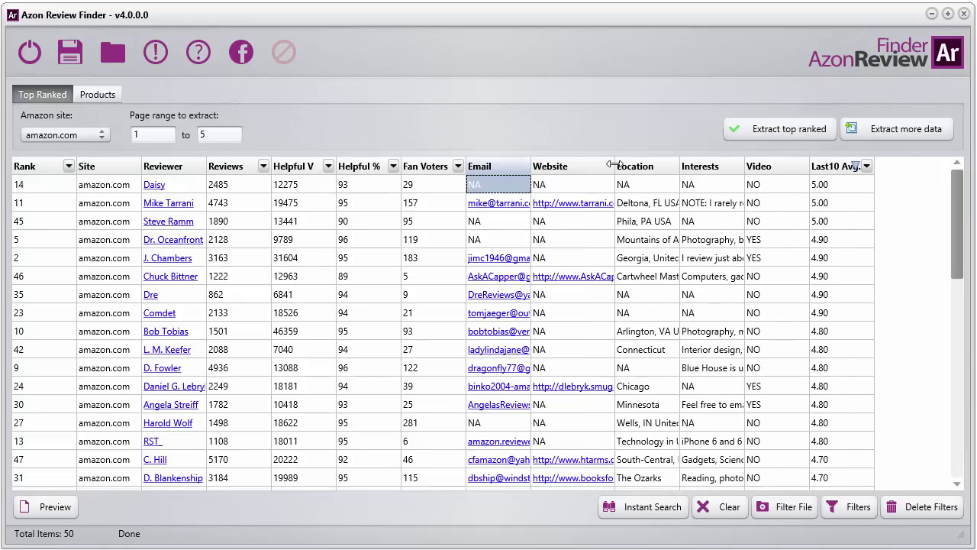
{"action": "left_click", "coordinate": [500, 168]}
{"action": "left_click", "coordinate": [499, 168]}
{"action": "left_click", "coordinate": [500, 168]}
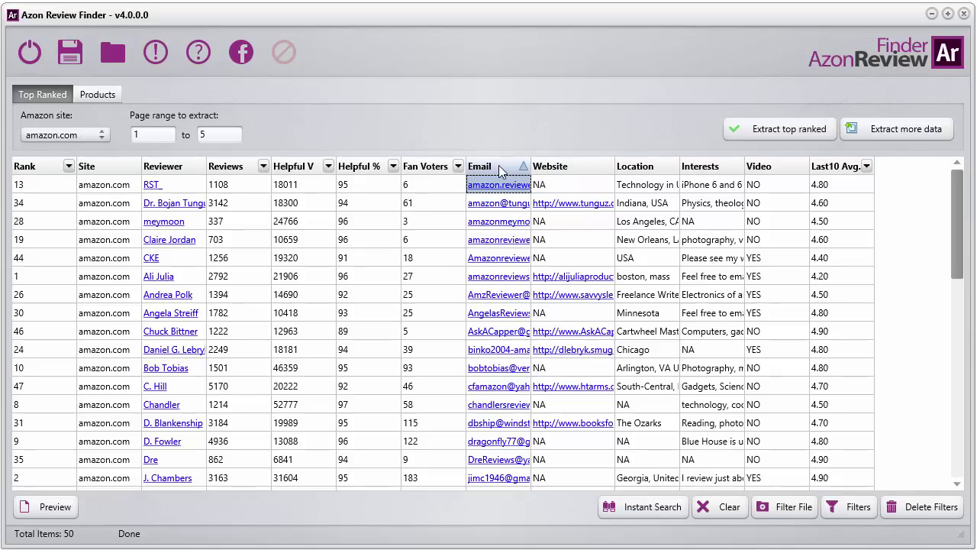
Step: Copy all reviewer emails, paste them into a blank Notepad document, and return to the reviewer list
{"action": "right_click", "coordinate": [415, 218]}
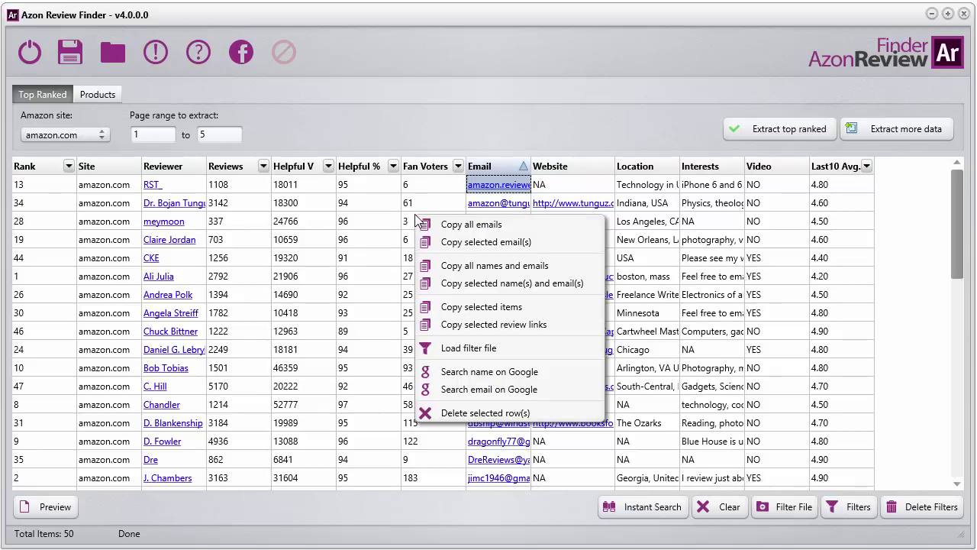
{"action": "left_click", "coordinate": [484, 226]}
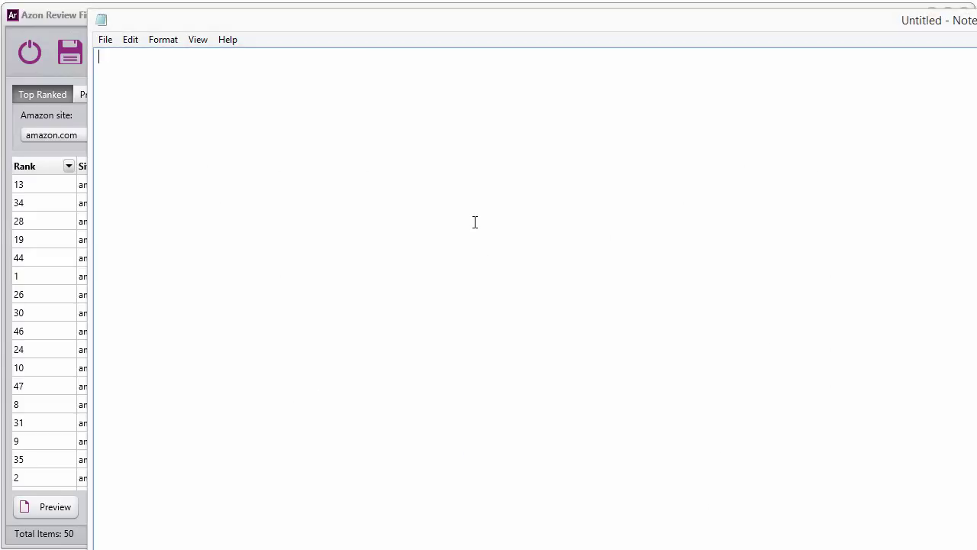
{"action": "right_click", "coordinate": [474, 222]}
{"action": "left_click", "coordinate": [521, 291]}
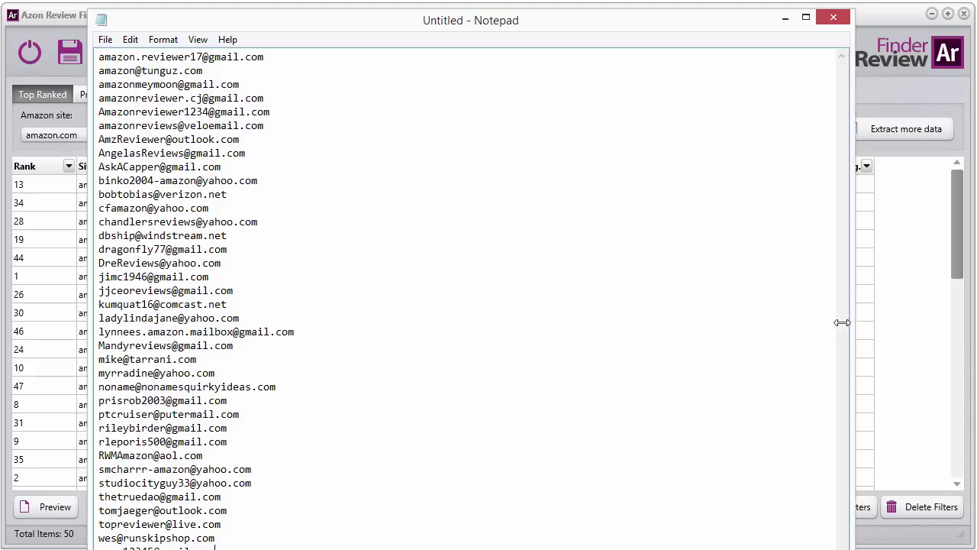
{"action": "left_click_drag", "start_coordinate": [840, 9], "coordinate": [673, 261]}
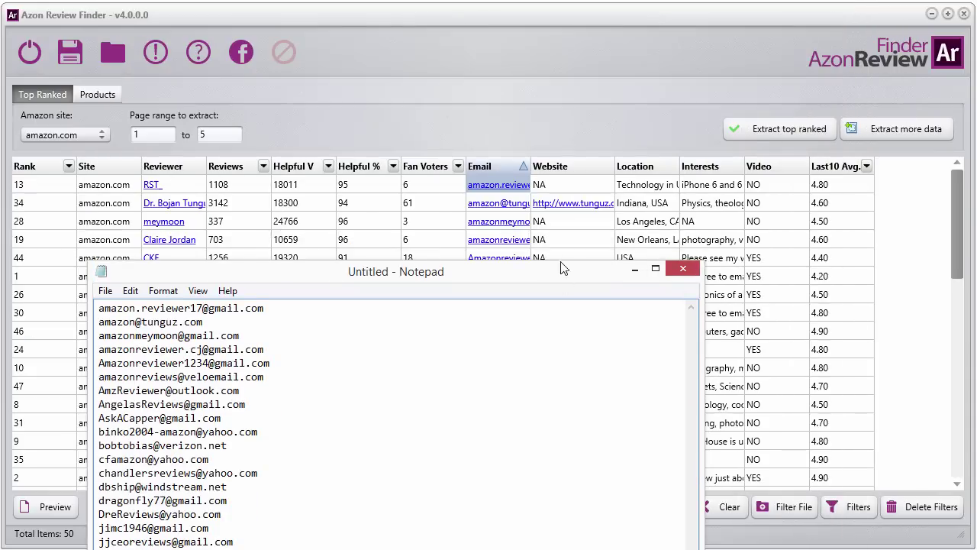
{"action": "left_click_drag", "start_coordinate": [563, 267], "coordinate": [581, 2]}
{"action": "left_click", "coordinate": [754, 230]}
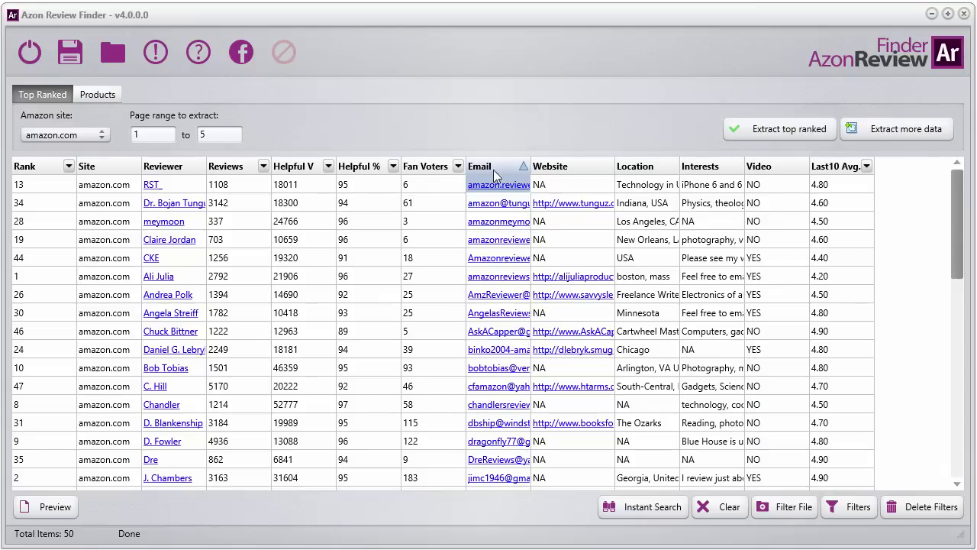
Step: Copy all names and emails, replace the Notepad document's text with them, and close Notepad without saving
{"action": "left_click", "coordinate": [409, 189]}
{"action": "right_click", "coordinate": [429, 191]}
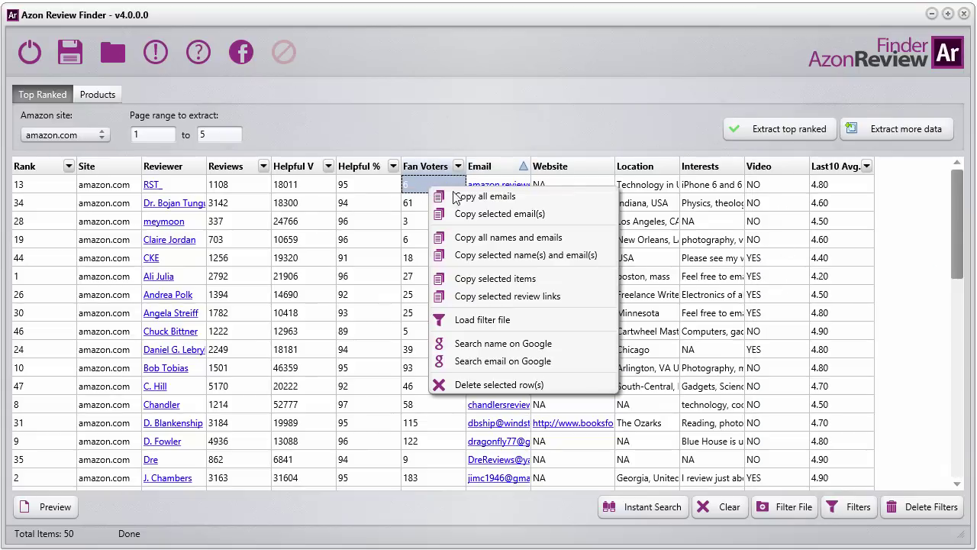
{"action": "left_click", "coordinate": [527, 243]}
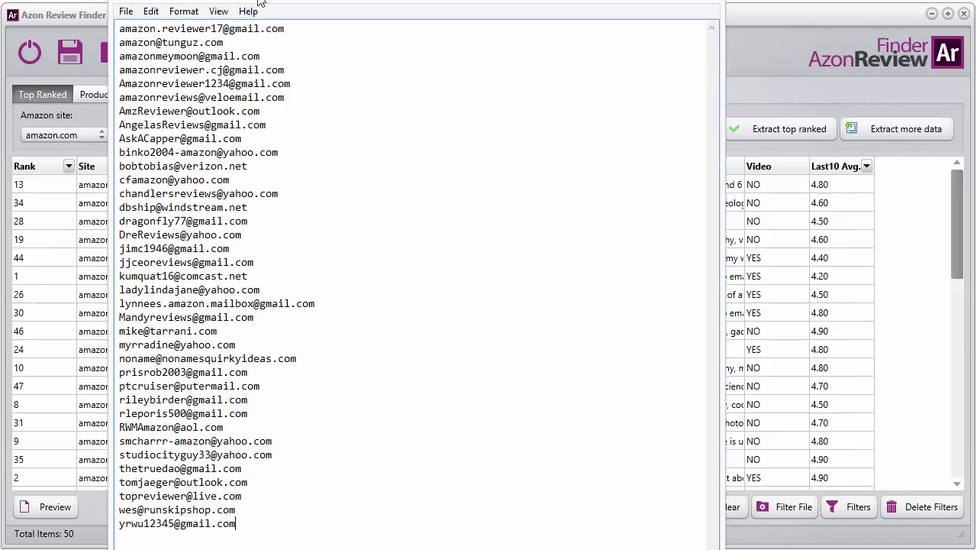
{"action": "key", "text": "ctrl+a"}
{"action": "key", "text": "Delete"}
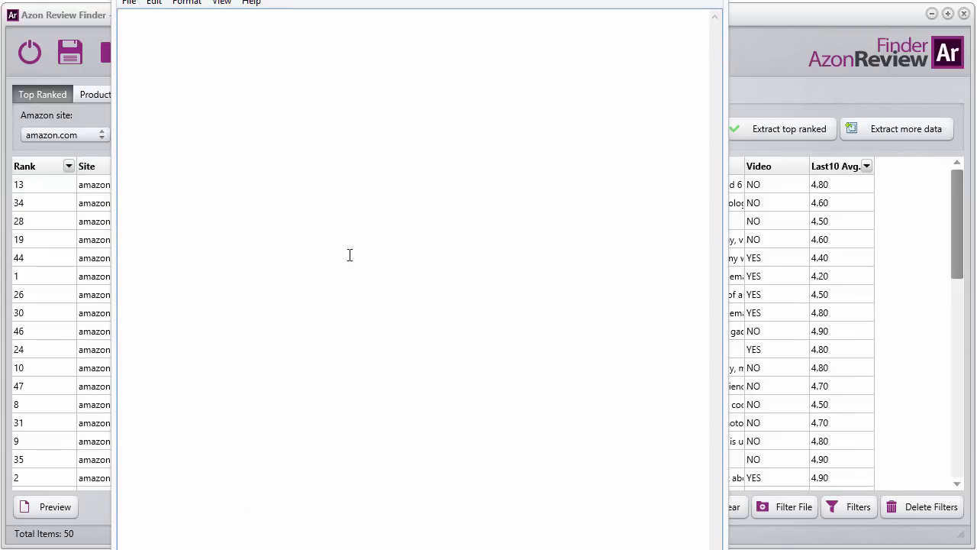
{"action": "right_click", "coordinate": [324, 189]}
{"action": "left_click", "coordinate": [369, 257]}
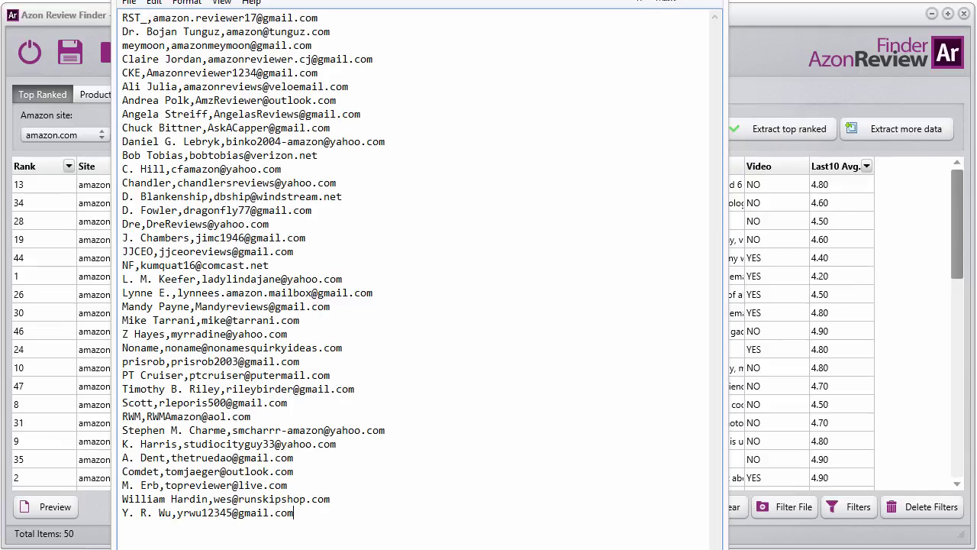
{"action": "key", "text": "alt+F4"}
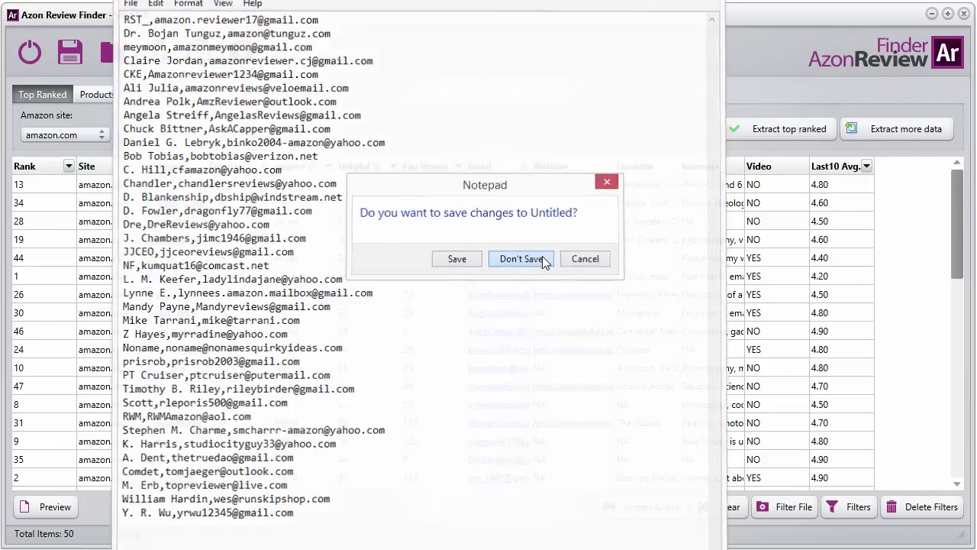
{"action": "left_click", "coordinate": [542, 257]}
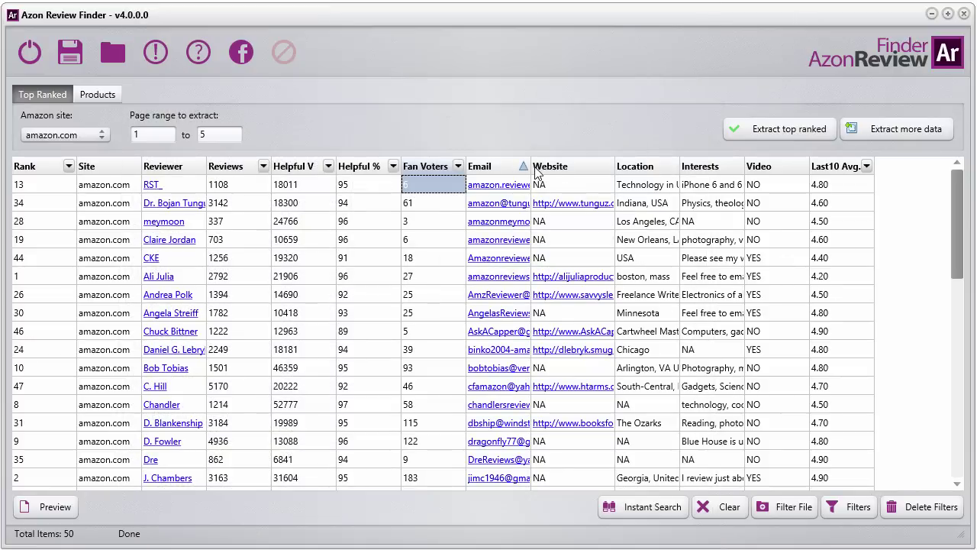
Step: Widen the Email column to show the full addresses, keeping the reviewers sorted by Email in ascending order
{"action": "left_click", "coordinate": [535, 166]}
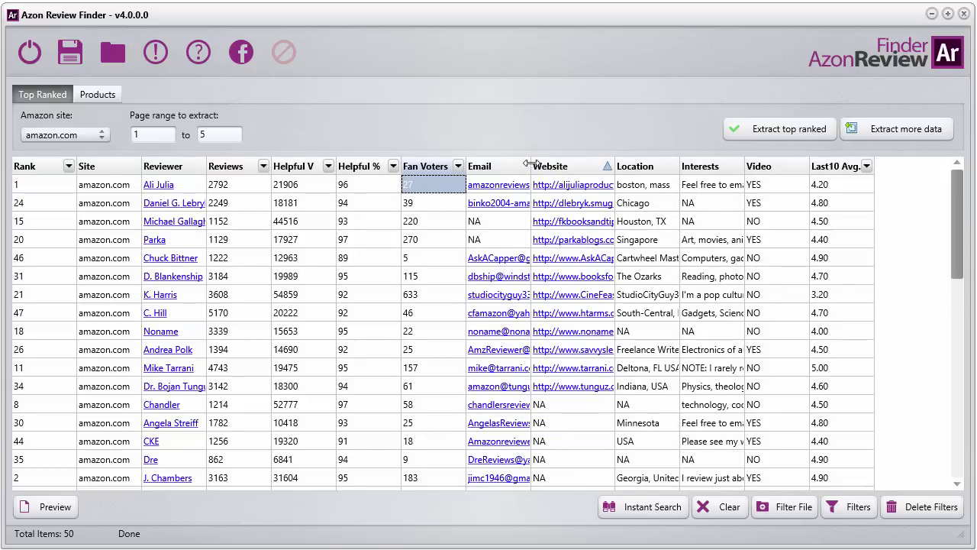
{"action": "left_click", "coordinate": [523, 166]}
{"action": "left_click_drag", "start_coordinate": [531, 165], "coordinate": [591, 166]}
{"action": "left_click_drag", "start_coordinate": [955, 221], "coordinate": [955, 185]}
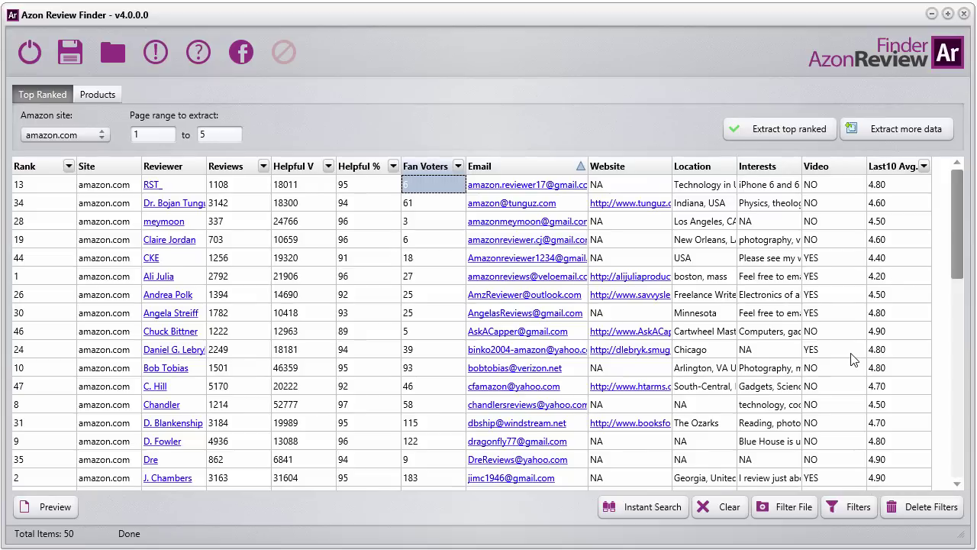
Step: Widen the Website column further and sort the reviewers by Website in ascending order
{"action": "left_click_drag", "start_coordinate": [675, 168], "coordinate": [725, 168]}
{"action": "left_click", "coordinate": [681, 168]}
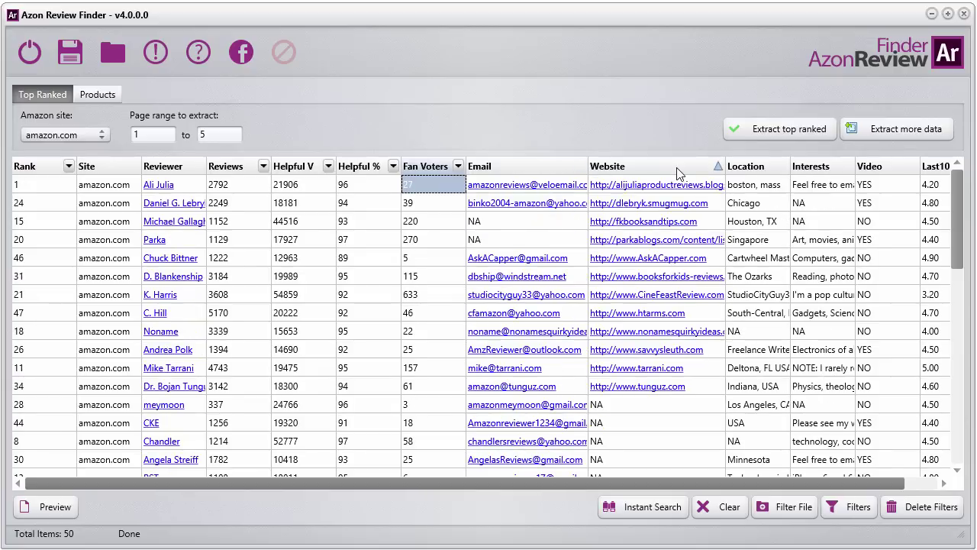
{"action": "left_click", "coordinate": [677, 169]}
{"action": "left_click", "coordinate": [677, 169]}
Step: Preview the reviewer report as a web page and look through the photos, contact details, interests and average ratings
{"action": "left_click", "coordinate": [74, 60]}
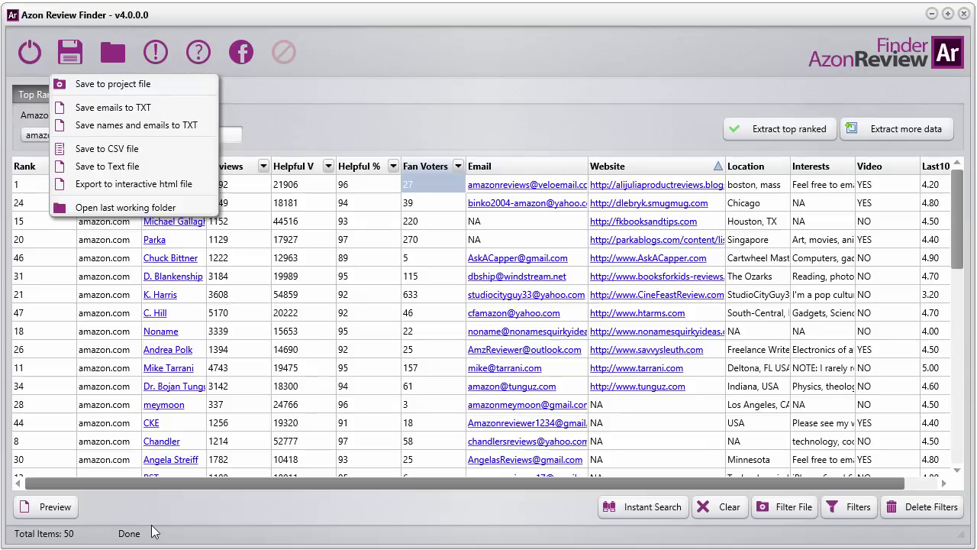
{"action": "left_click", "coordinate": [108, 503]}
{"action": "left_click", "coordinate": [55, 506]}
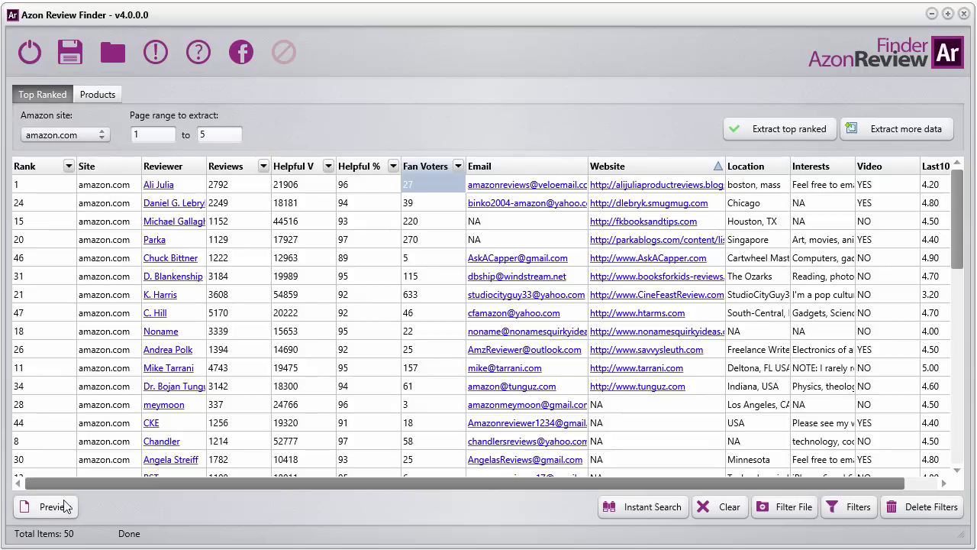
{"action": "scroll", "coordinate": [730, 233], "scroll_direction": "down", "scroll_amount": 15}
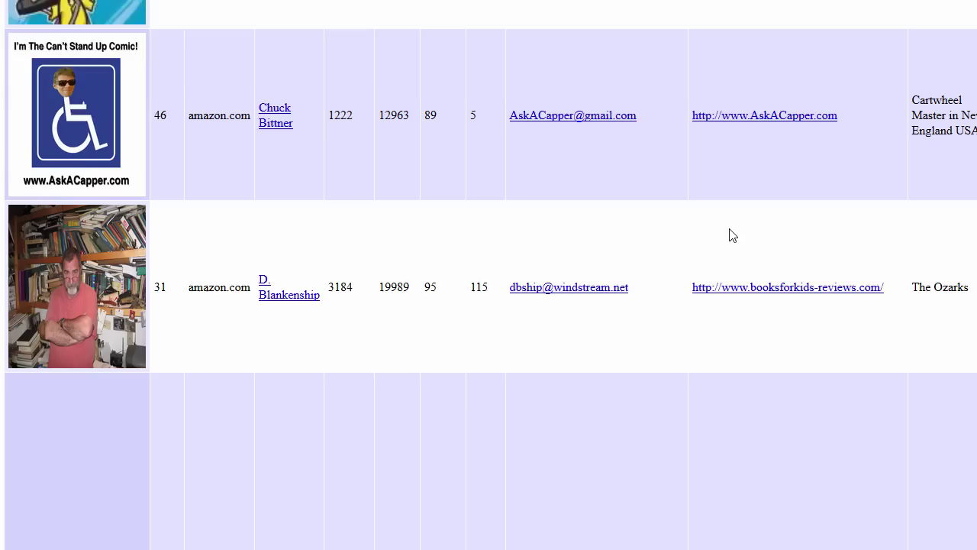
{"action": "scroll", "coordinate": [731, 230], "scroll_direction": "down", "scroll_amount": 5}
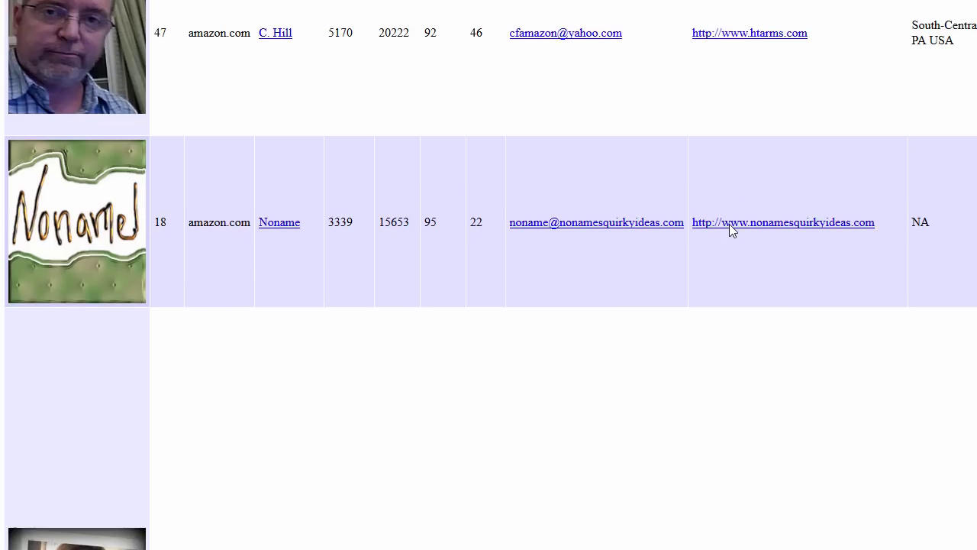
{"action": "scroll", "coordinate": [730, 230], "scroll_direction": "up", "scroll_amount": 5}
{"action": "scroll", "coordinate": [729, 230], "scroll_direction": "up", "scroll_amount": 5}
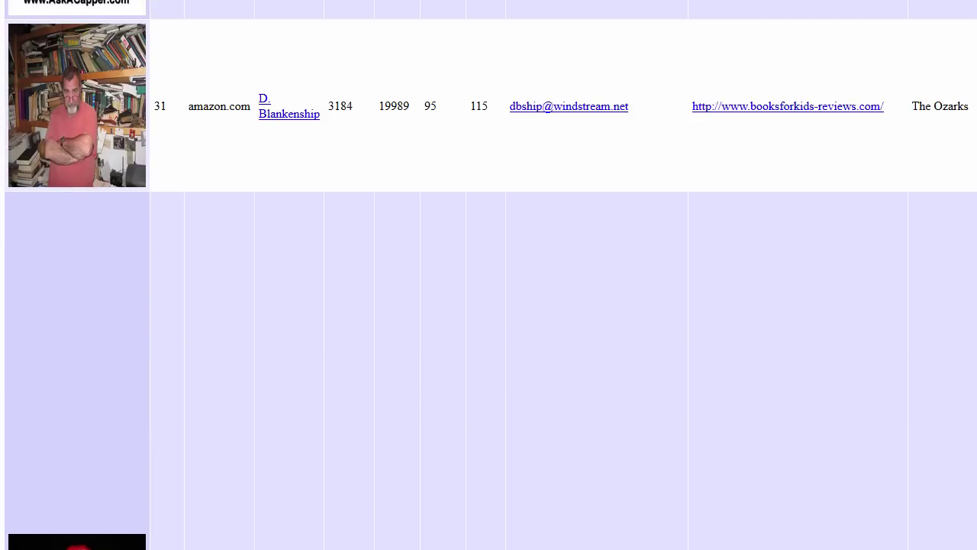
{"action": "scroll", "coordinate": [730, 231], "scroll_direction": "down", "scroll_amount": 1}
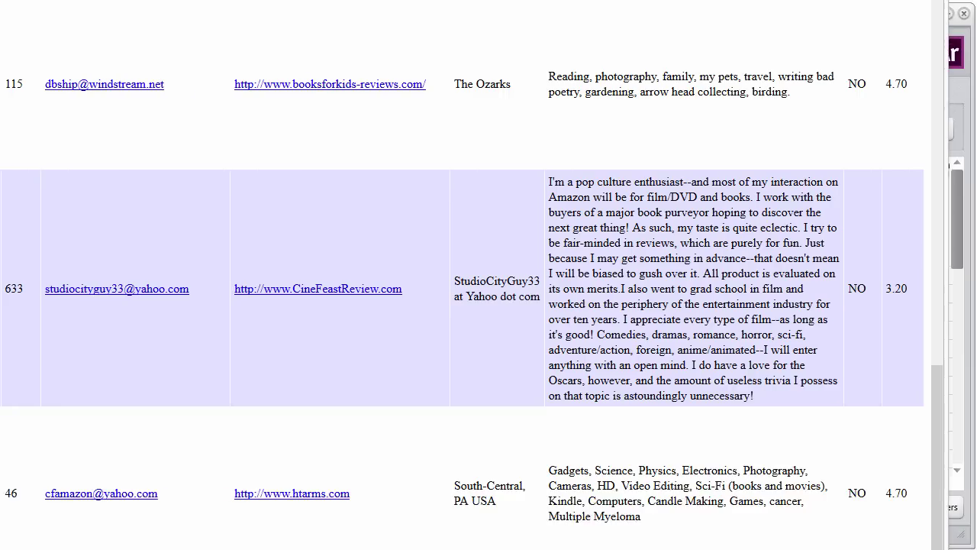
{"action": "scroll", "coordinate": [743, 224], "scroll_direction": "down", "scroll_amount": 10}
{"action": "scroll", "coordinate": [744, 225], "scroll_direction": "up", "scroll_amount": 2}
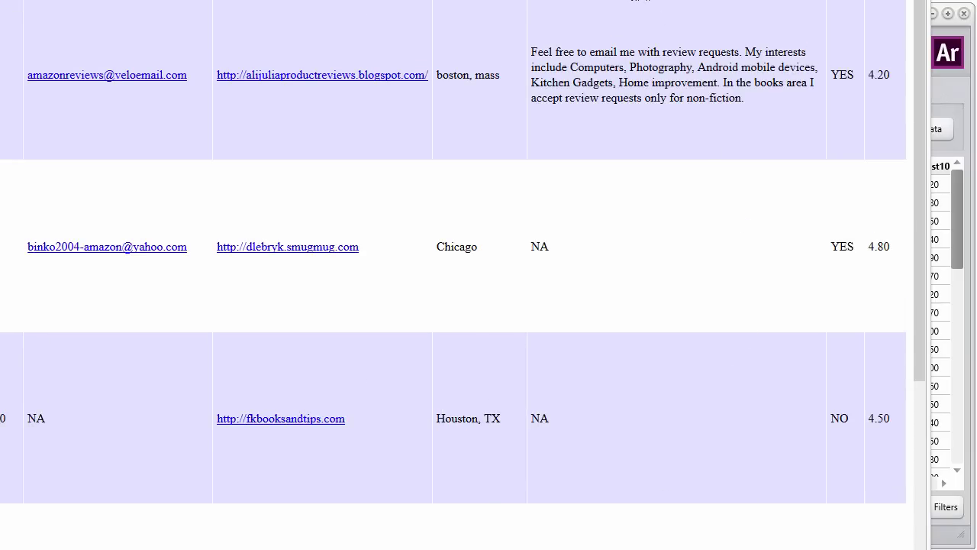
{"action": "scroll", "coordinate": [661, 229], "scroll_direction": "down", "scroll_amount": 3}
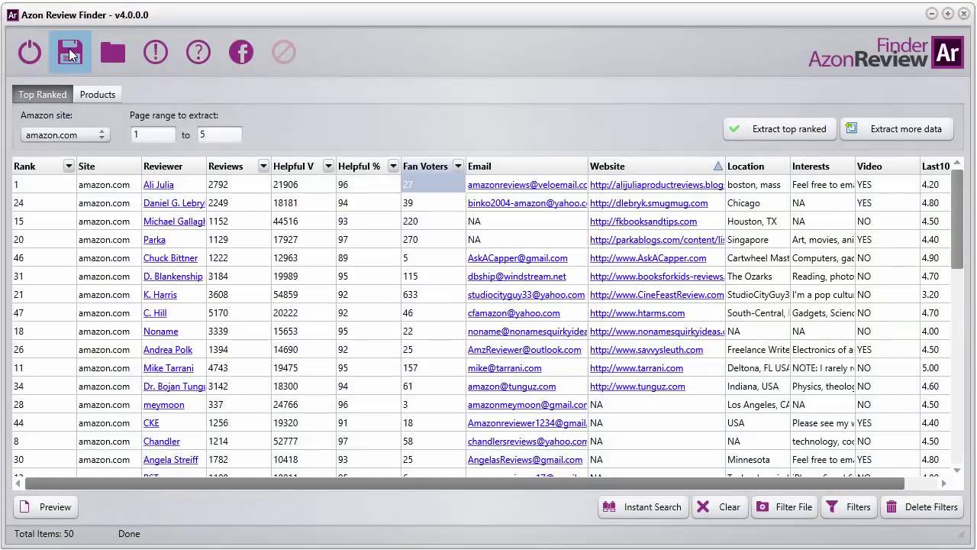
Step: Export the reviewer list to an interactive HTML file, report.html, in the AzonReviewFinderV4 folder
{"action": "left_click", "coordinate": [77, 67]}
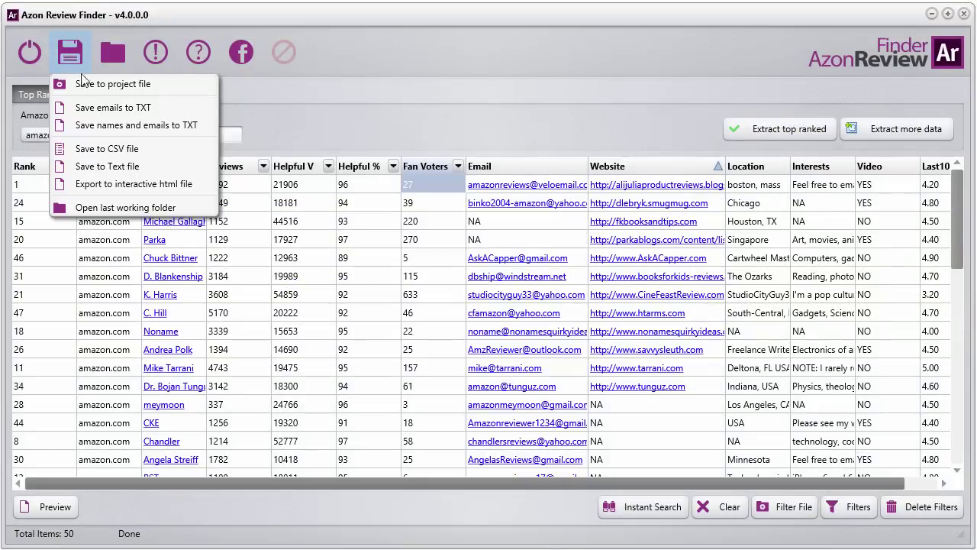
{"action": "left_click", "coordinate": [93, 187]}
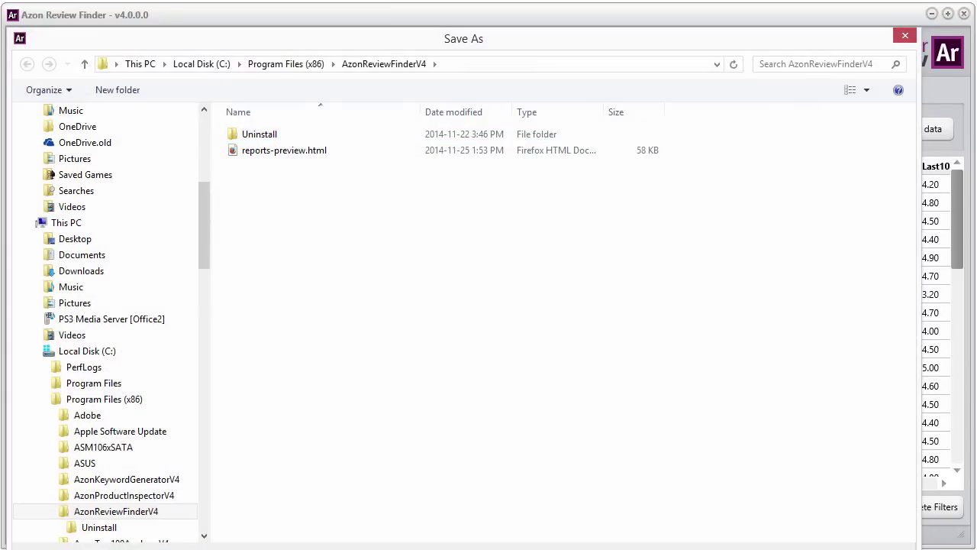
{"action": "left_click", "coordinate": [819, 475]}
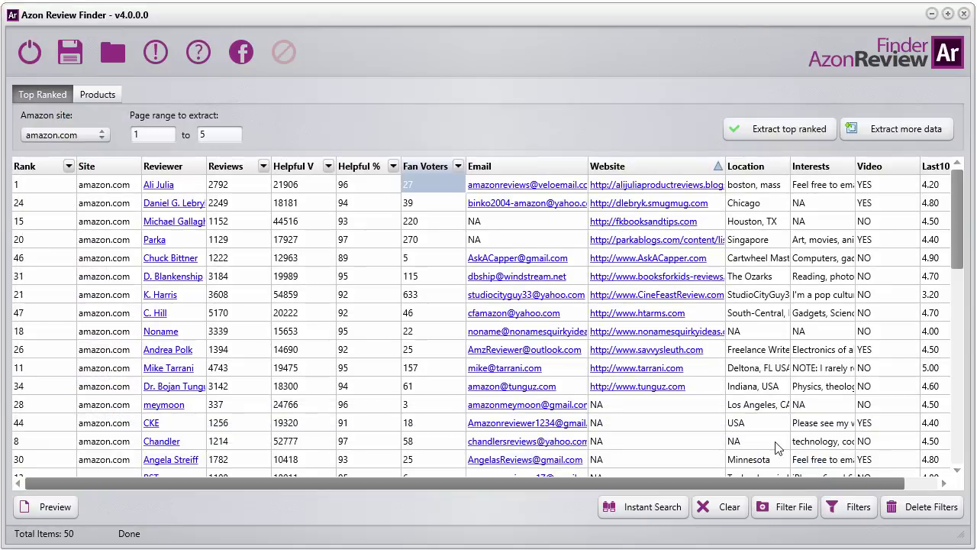
Step: Open the last working folder and view the exported report.html
{"action": "left_click", "coordinate": [60, 50]}
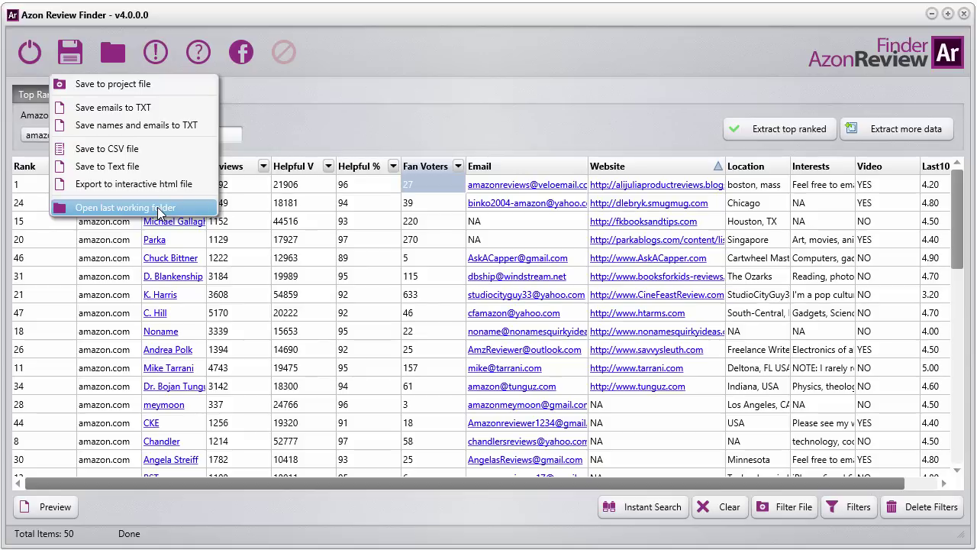
{"action": "left_click", "coordinate": [87, 214]}
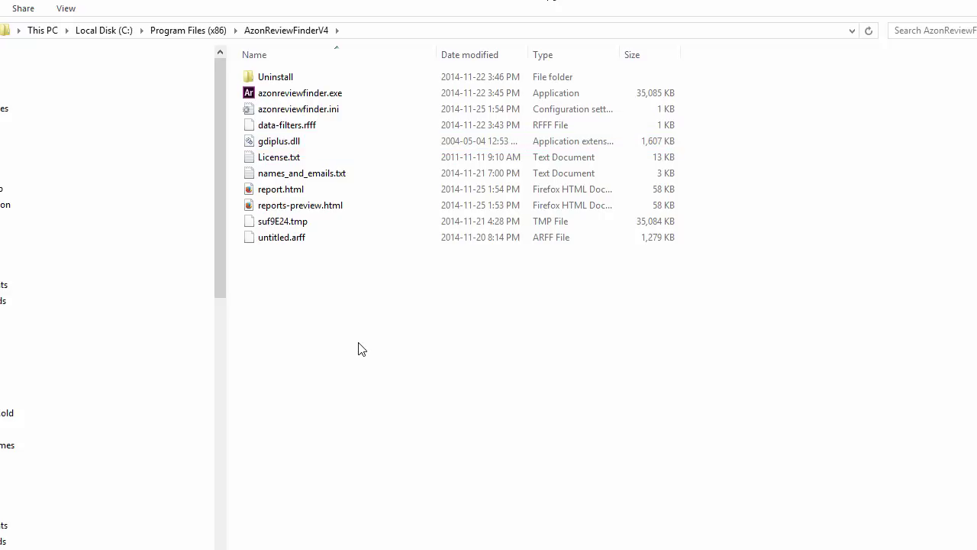
{"action": "double_click", "coordinate": [303, 193]}
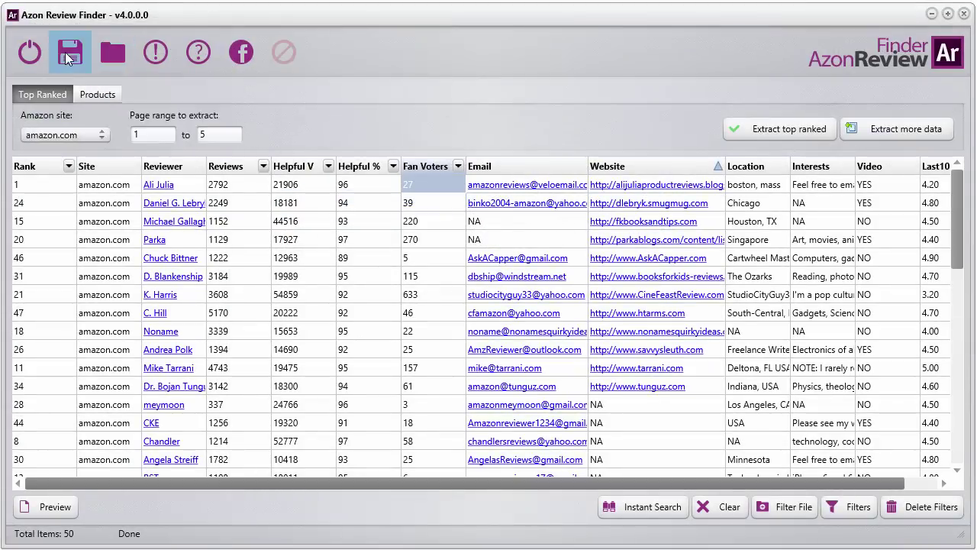
Step: Save the current reviewer list as the project file untitled2.arff in the AzonReviewFinderV4 folder
{"action": "mouse_move", "coordinate": [70, 55]}
{"action": "left_click", "coordinate": [114, 86]}
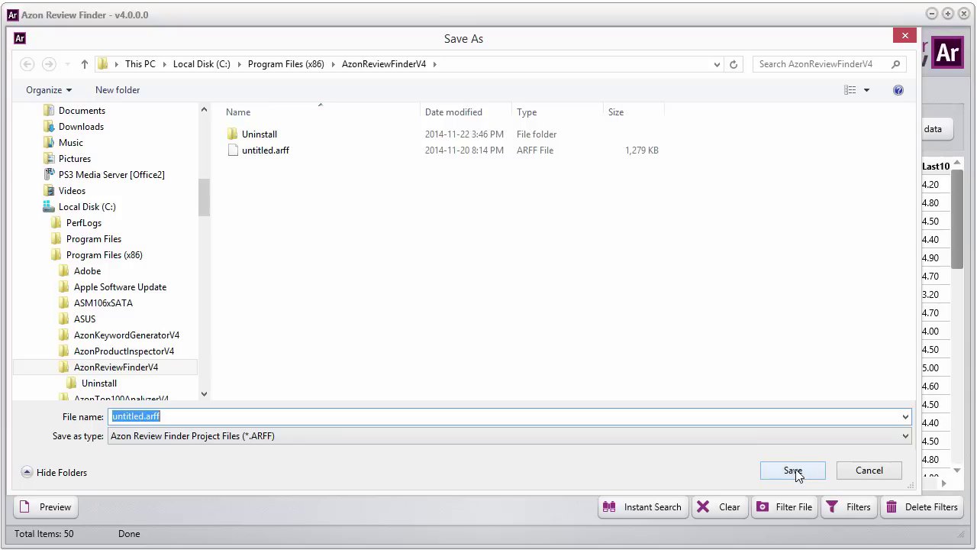
{"action": "left_click", "coordinate": [147, 418]}
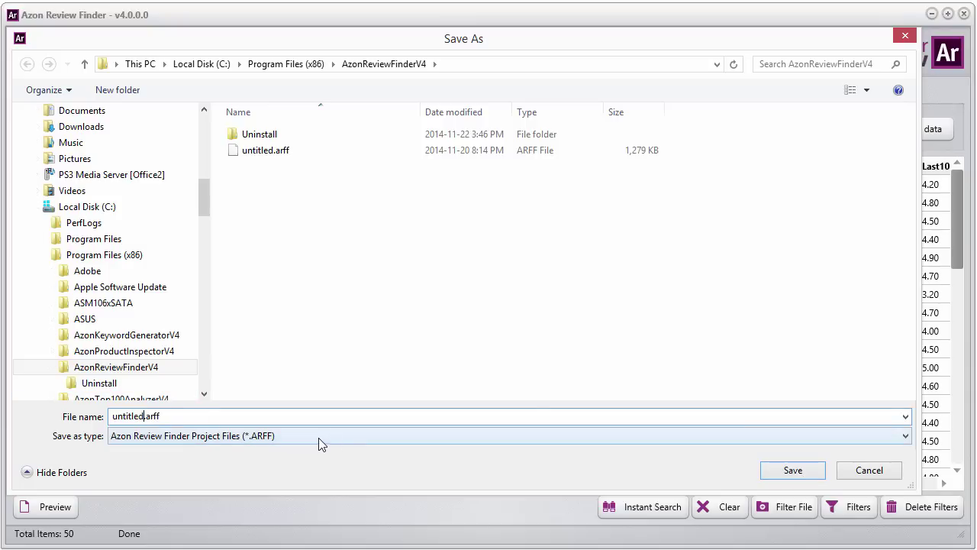
{"action": "left_click", "coordinate": [797, 472]}
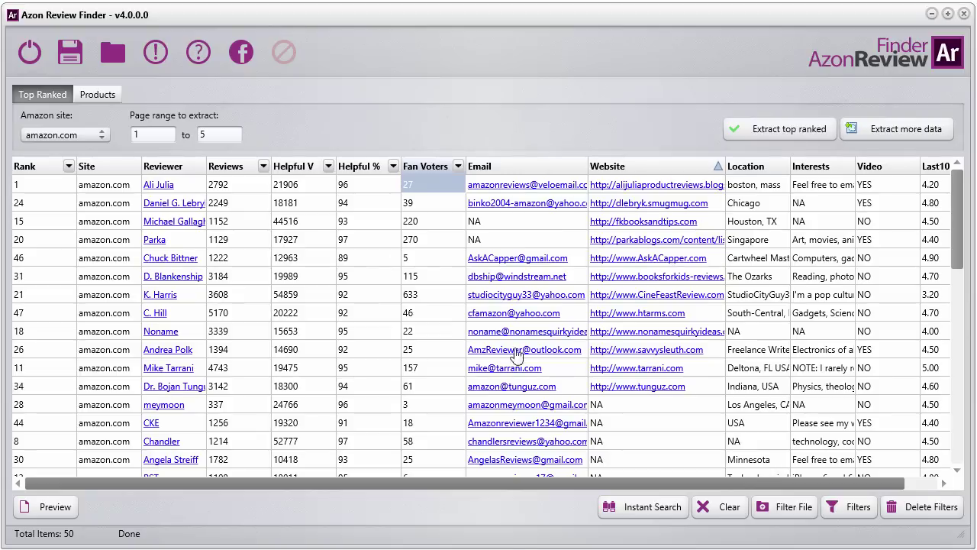
Step: Append the project file untitled.arff from the AzonReviewFinderV4 folder to the current reviewer list
{"action": "left_click", "coordinate": [126, 57]}
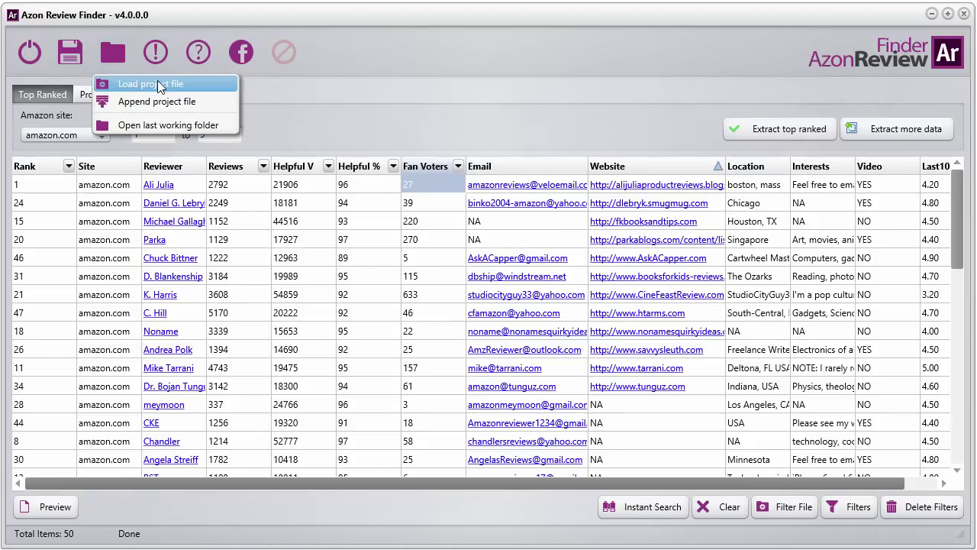
{"action": "left_click", "coordinate": [157, 102]}
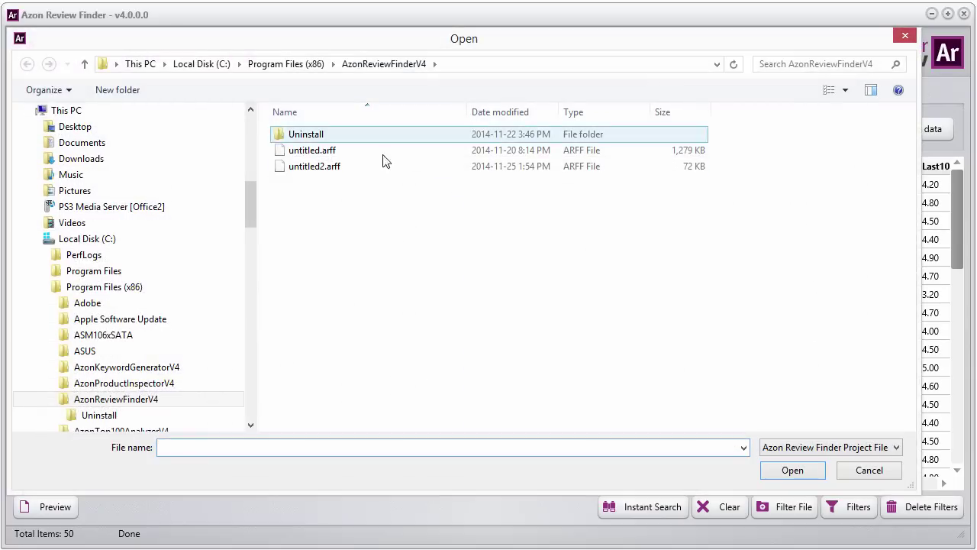
{"action": "left_click", "coordinate": [385, 152]}
{"action": "left_click", "coordinate": [793, 469]}
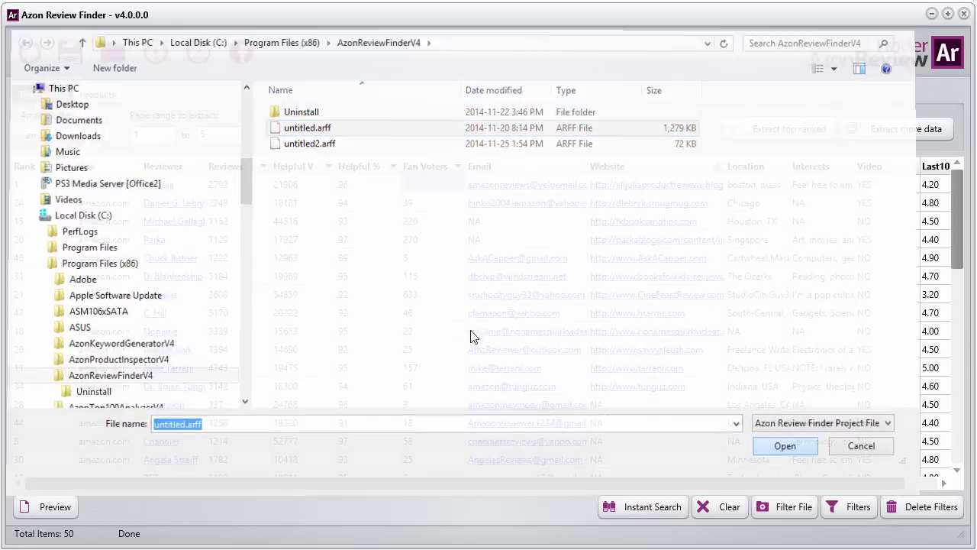
Step: Sort the combined reviewer list by Email in ascending order and browse its first entries
{"action": "left_click", "coordinate": [957, 448]}
{"action": "left_click", "coordinate": [544, 171]}
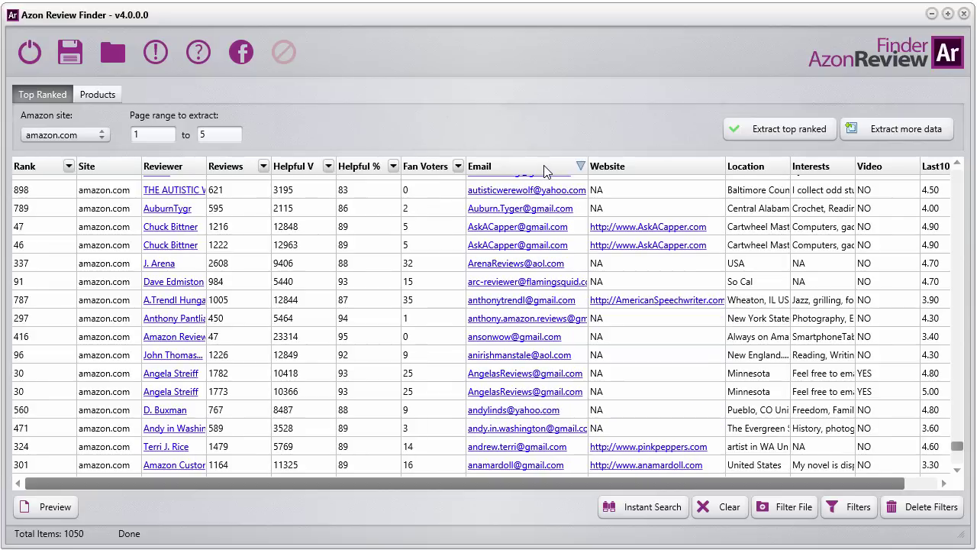
{"action": "left_click", "coordinate": [544, 171]}
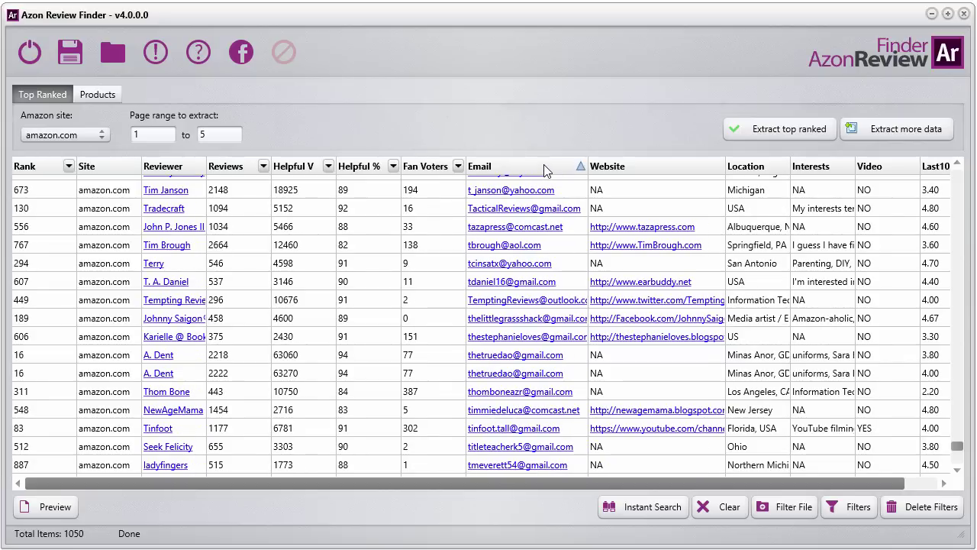
{"action": "left_click", "coordinate": [959, 201]}
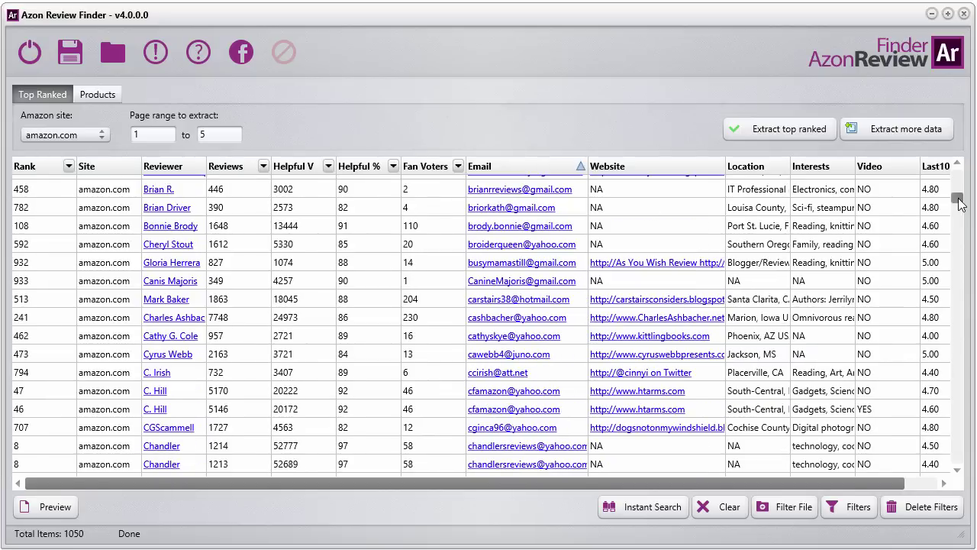
{"action": "left_click_drag", "start_coordinate": [960, 201], "coordinate": [955, 174]}
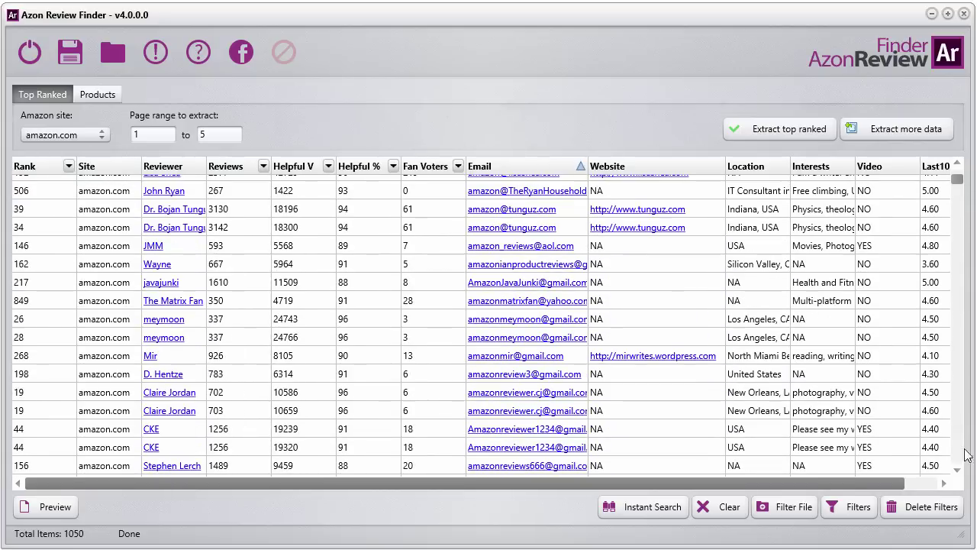
Step: Run an instant search for "electronics" across the reviewer list
{"action": "left_click", "coordinate": [641, 508]}
{"action": "left_click", "coordinate": [377, 477]}
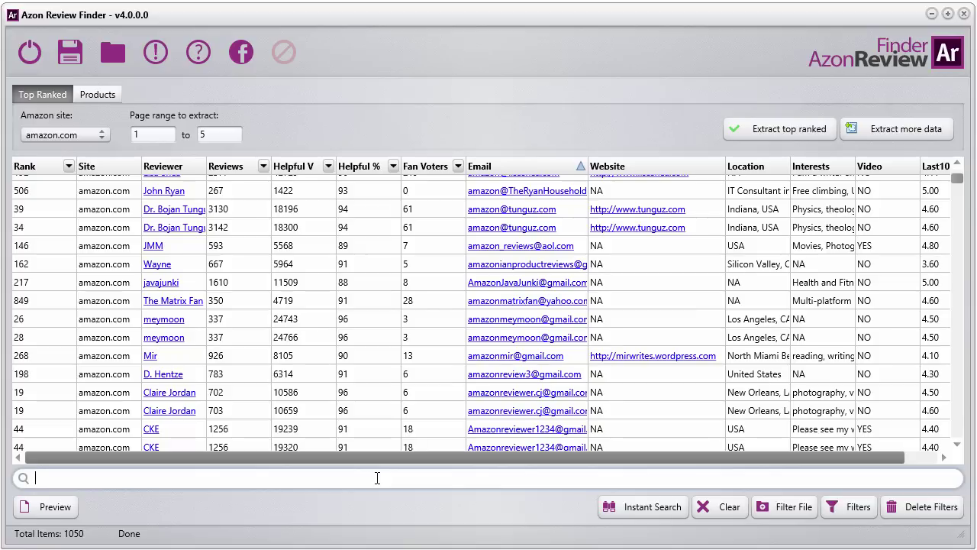
{"action": "type", "text": "electroni"}
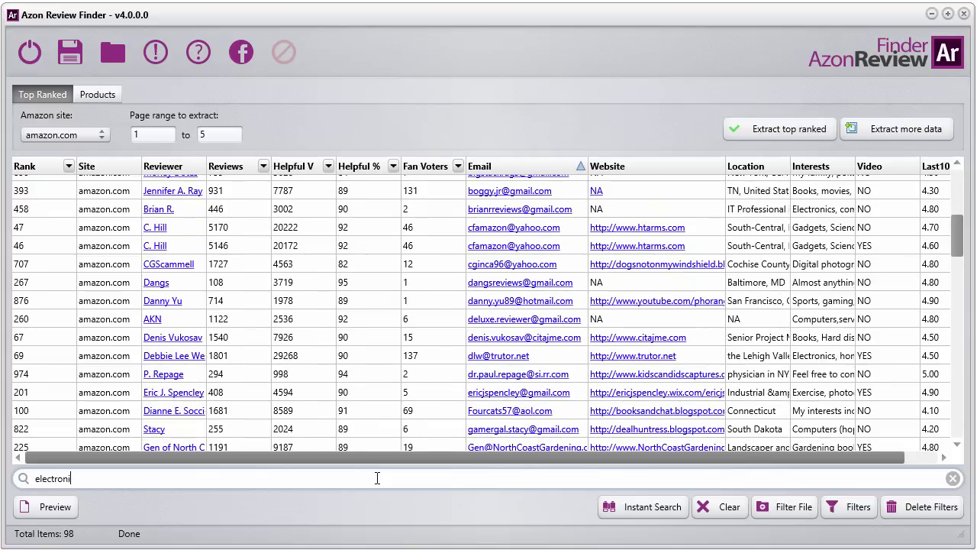
{"action": "type", "text": "cs"}
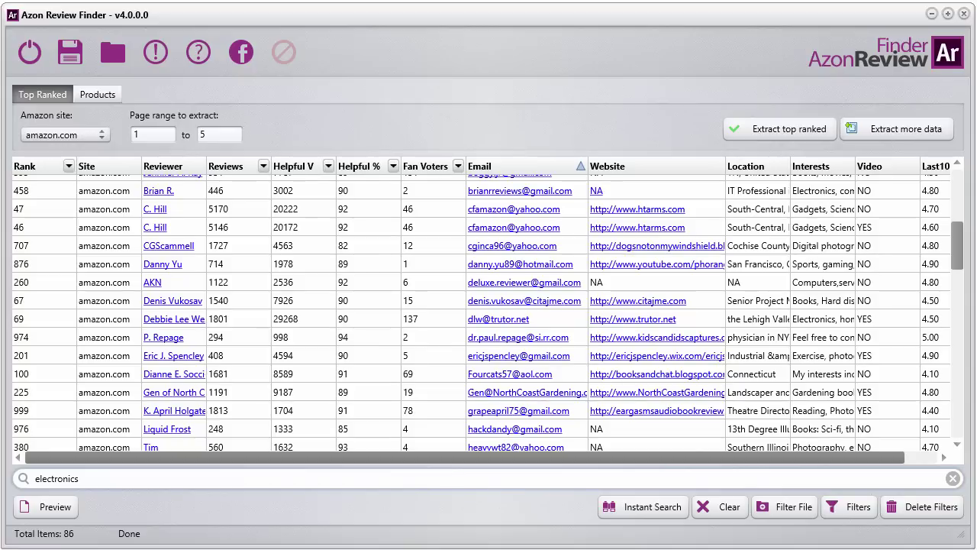
Step: Copy all emails of the matching reviewers, followed by all their names and emails
{"action": "right_click", "coordinate": [420, 211]}
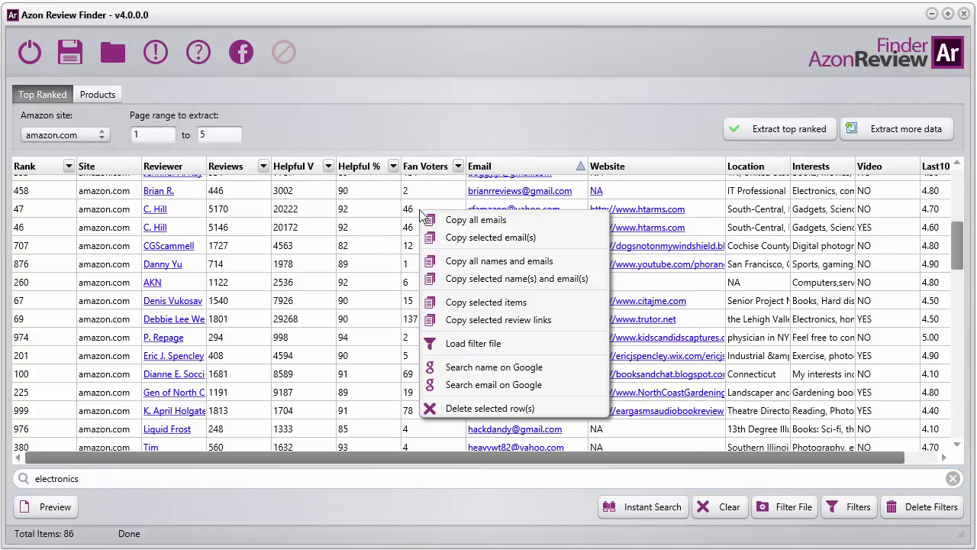
{"action": "left_click", "coordinate": [458, 221]}
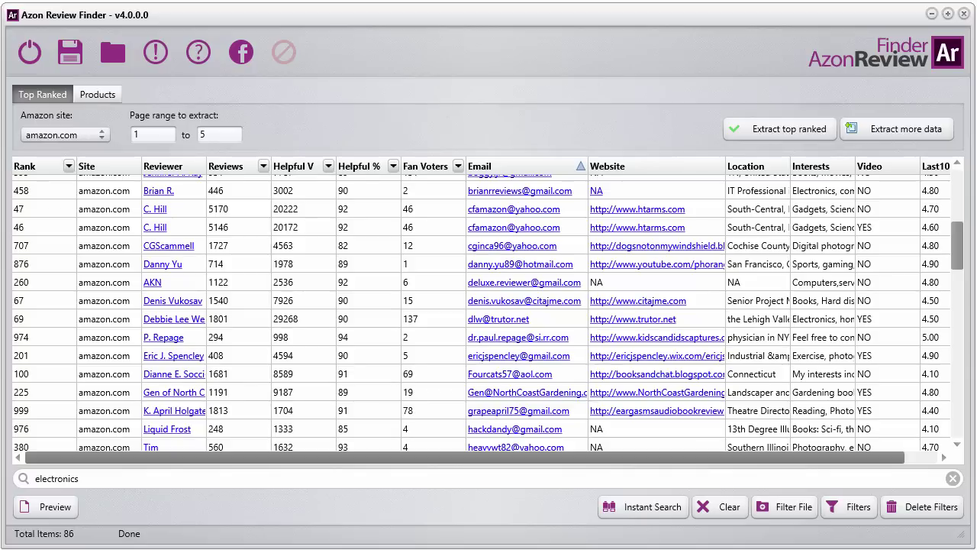
{"action": "right_click", "coordinate": [225, 240]}
{"action": "left_click", "coordinate": [279, 293]}
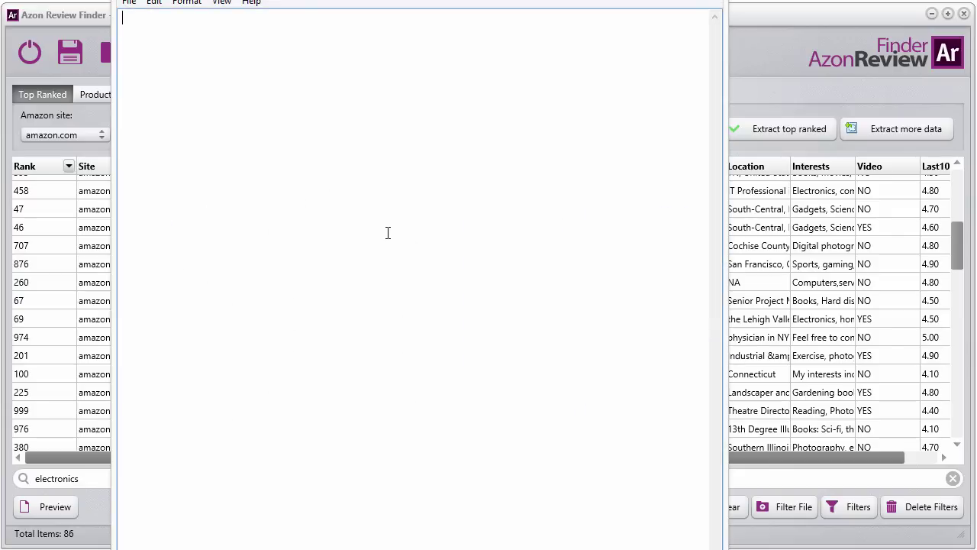
Step: Paste the copied names and emails into a blank Notepad document, look through them, and close it without saving
{"action": "key", "text": "ctrl+v"}
{"action": "scroll", "coordinate": [620, 357], "scroll_direction": "up", "scroll_amount": 4}
{"action": "scroll", "coordinate": [622, 362], "scroll_direction": "down", "scroll_amount": 4}
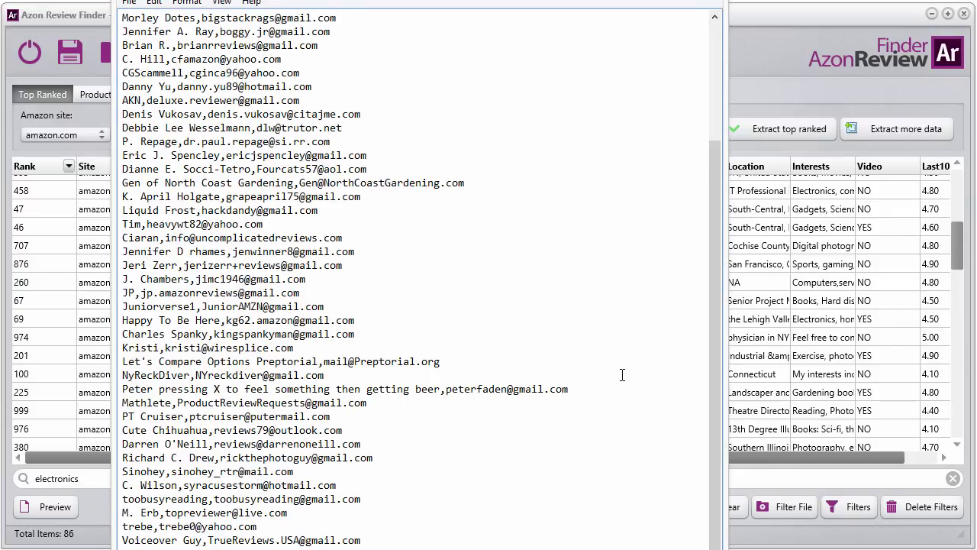
{"action": "scroll", "coordinate": [615, 364], "scroll_direction": "up", "scroll_amount": 4}
{"action": "key", "text": "alt+F4"}
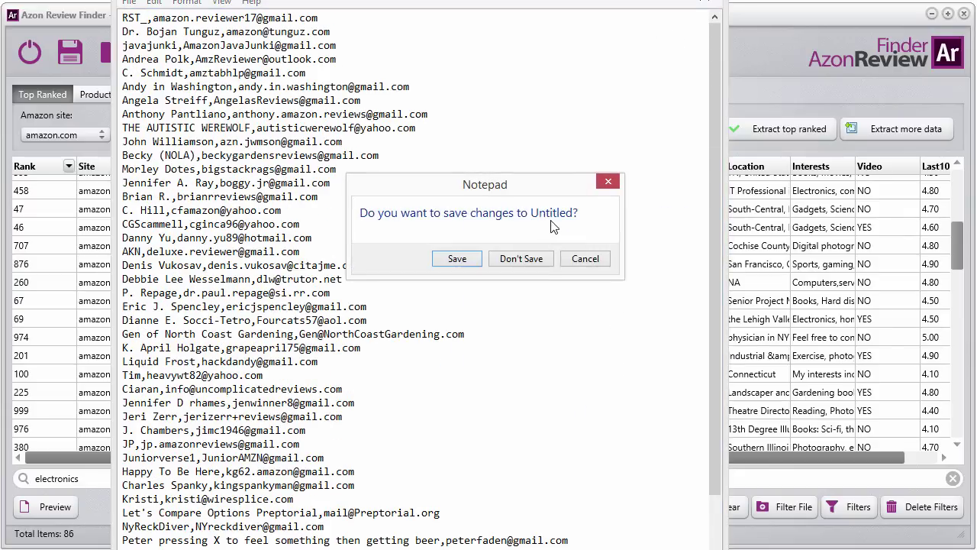
{"action": "left_click", "coordinate": [535, 259]}
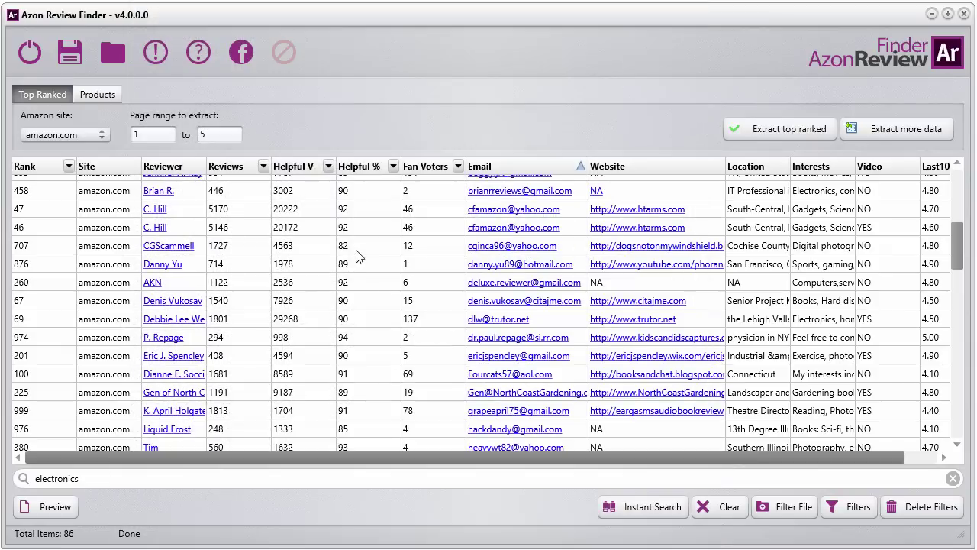
Step: Narrow the main window and open the Filters window beside it
{"action": "left_click_drag", "start_coordinate": [863, 457], "coordinate": [774, 471]}
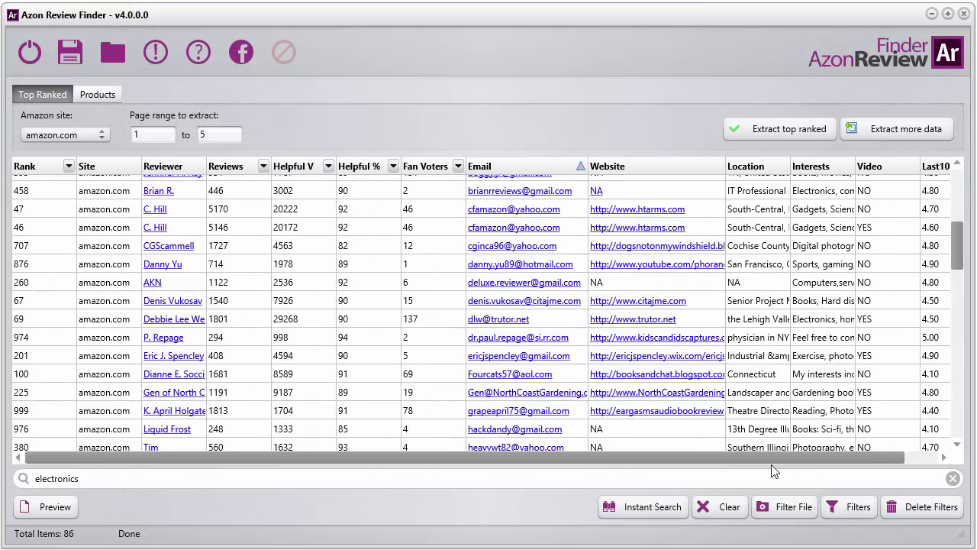
{"action": "left_click_drag", "start_coordinate": [975, 359], "coordinate": [688, 366]}
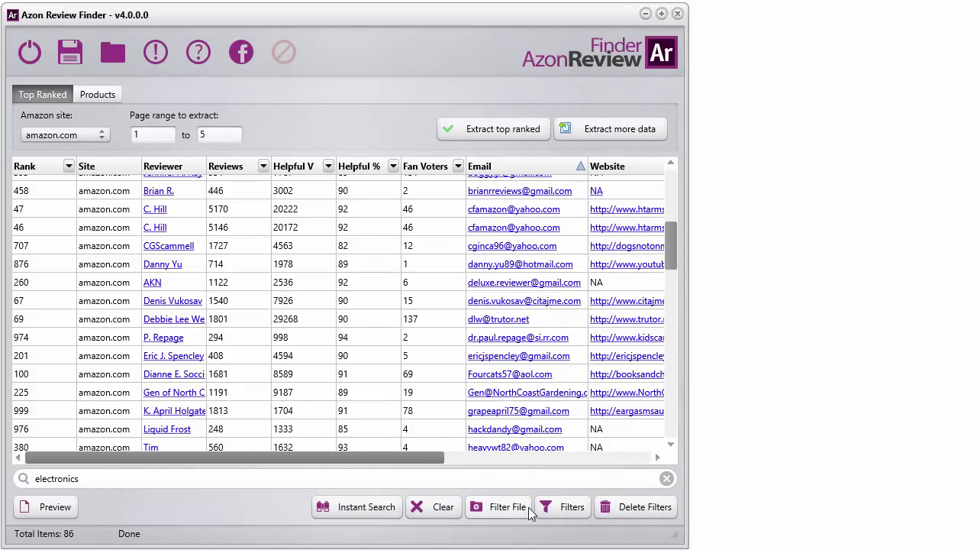
{"action": "left_click", "coordinate": [572, 507]}
{"action": "left_click_drag", "start_coordinate": [355, 116], "coordinate": [832, 19]}
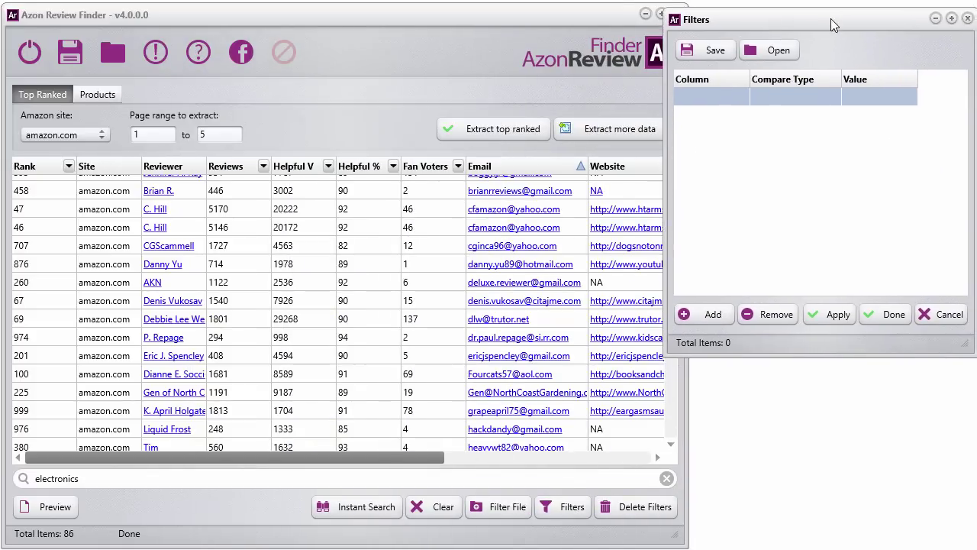
Step: Clear the "electronics" search and hide the instant search field
{"action": "left_click", "coordinate": [667, 478]}
{"action": "left_click", "coordinate": [355, 506]}
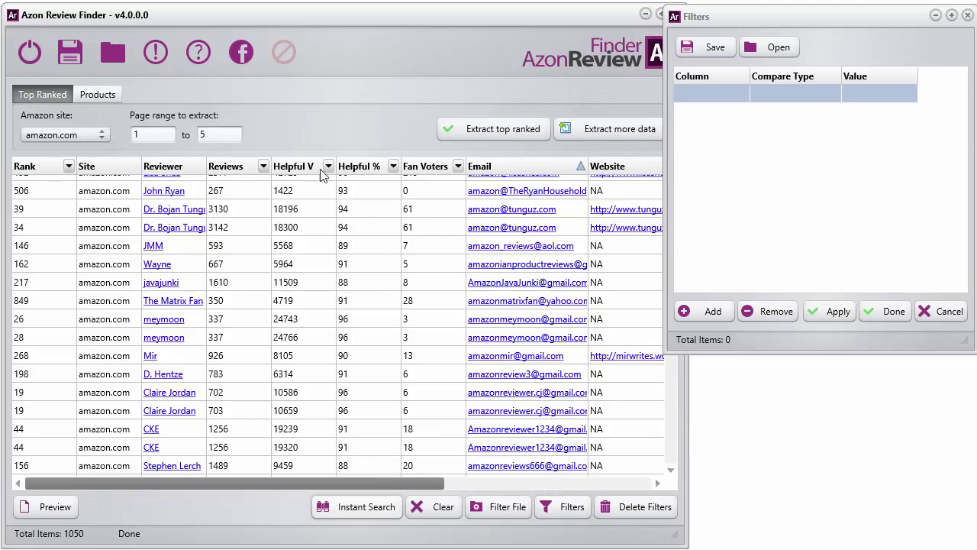
Step: Filter the reviewers to Reviews greater than 100, Helpful V greater than 200, Helpful % greater than 80 and Fan Voters greater than 100
{"action": "left_click", "coordinate": [264, 167]}
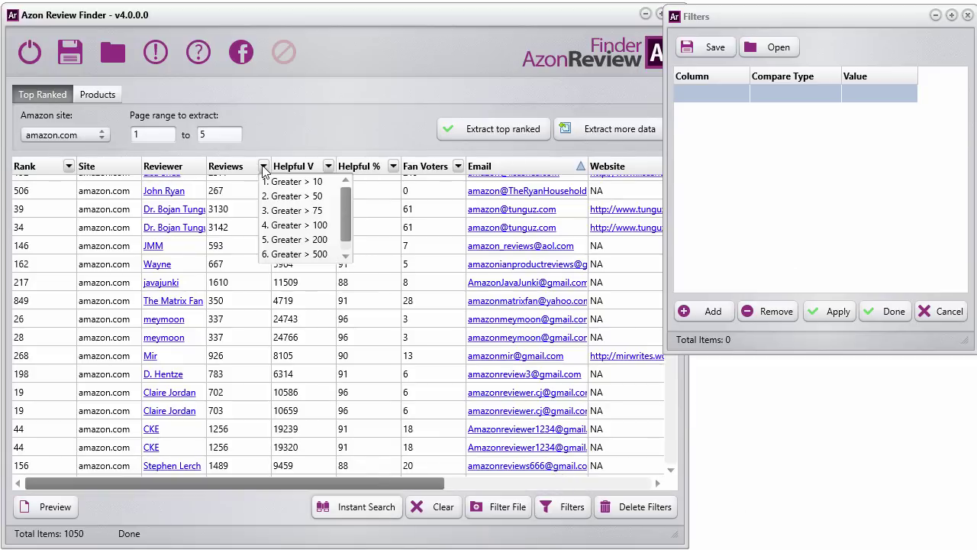
{"action": "left_click", "coordinate": [295, 226]}
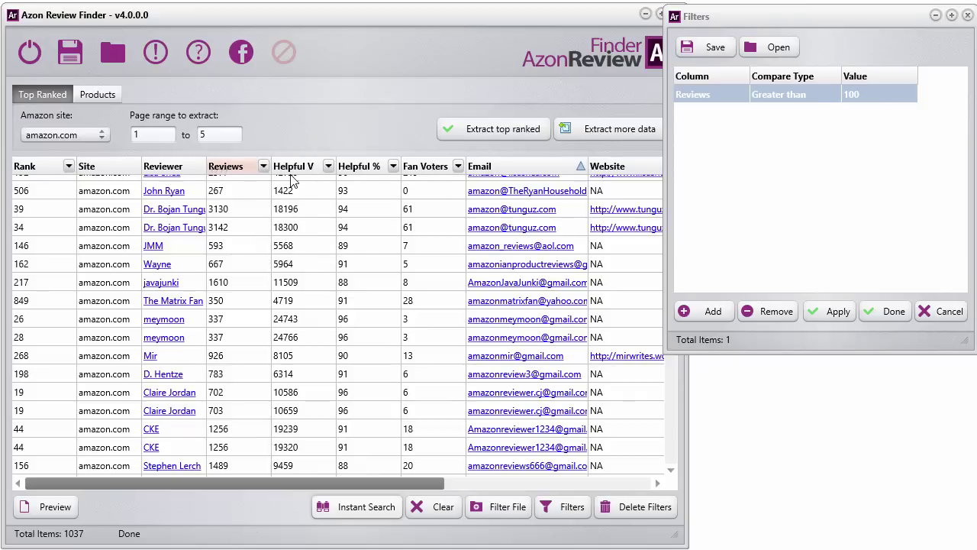
{"action": "left_click", "coordinate": [329, 166]}
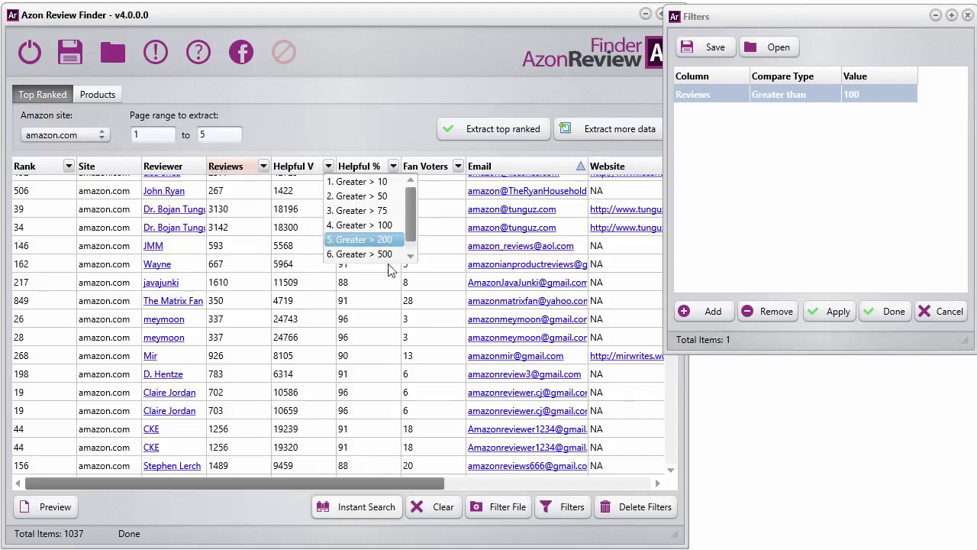
{"action": "left_click", "coordinate": [374, 240]}
{"action": "left_click", "coordinate": [458, 166]}
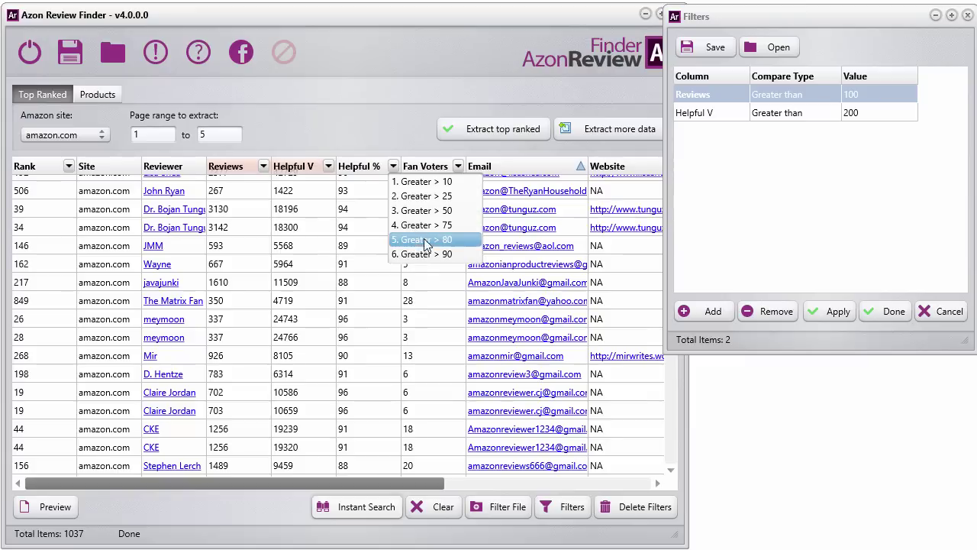
{"action": "left_click", "coordinate": [425, 240]}
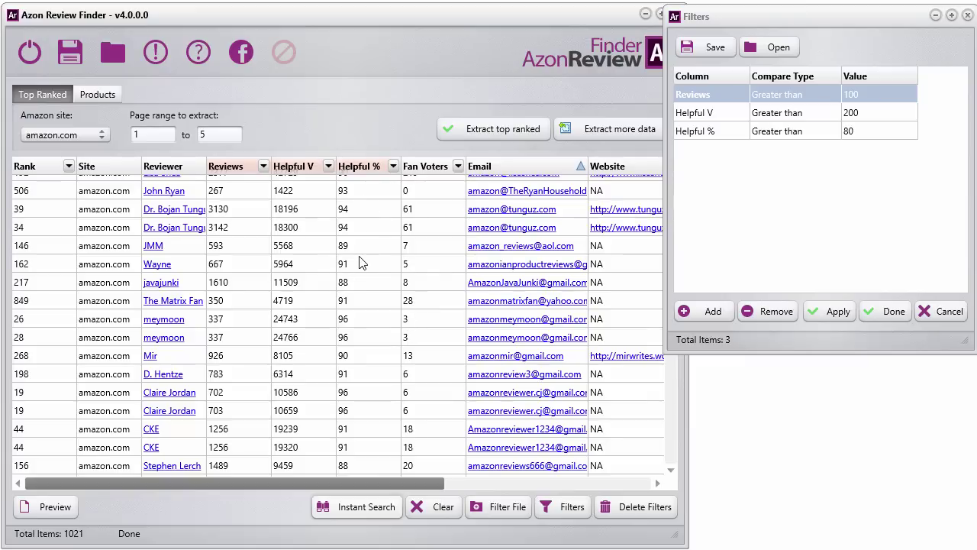
{"action": "left_click", "coordinate": [458, 166]}
{"action": "left_click", "coordinate": [483, 227]}
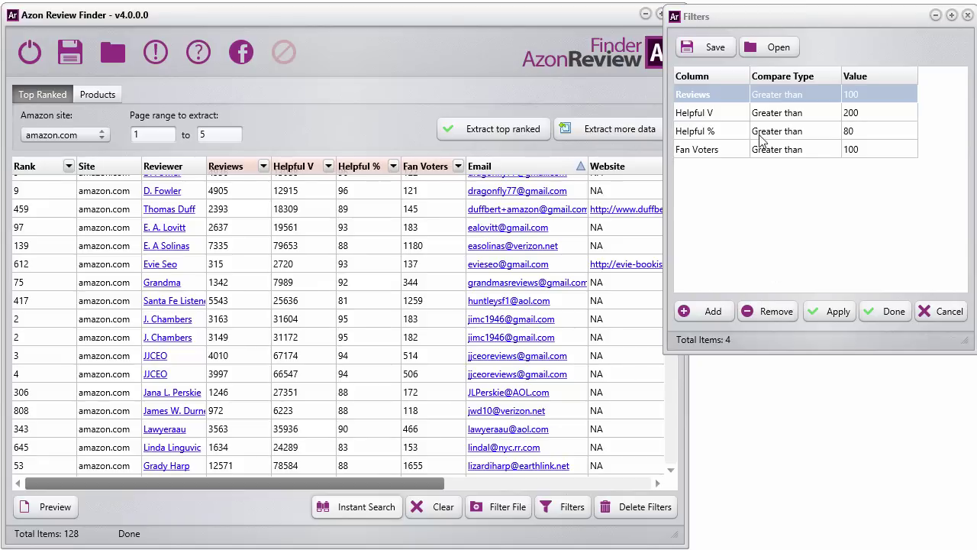
Step: Save the filter set as data-filters2.rfff in the AzonReviewFinderV4 folder
{"action": "left_click", "coordinate": [711, 49]}
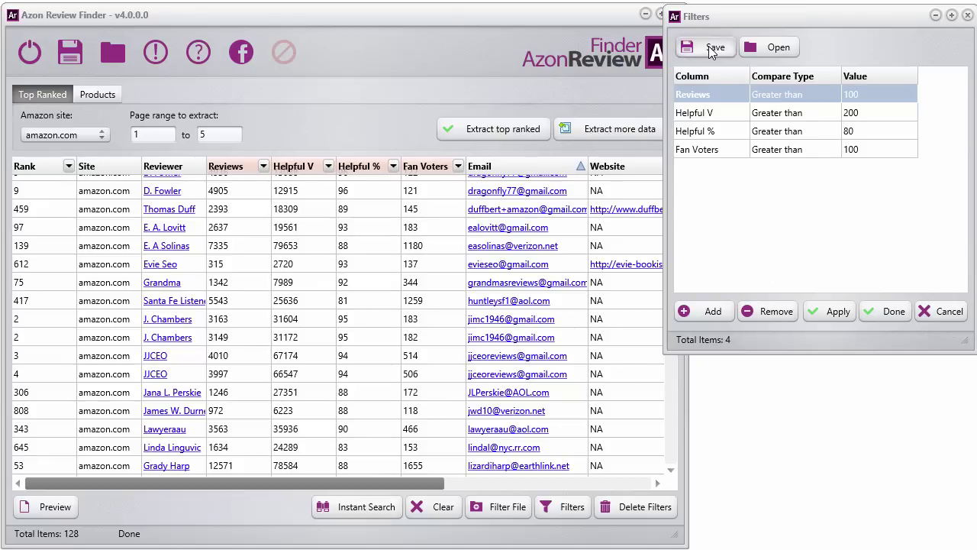
{"action": "left_click_drag", "start_coordinate": [858, 48], "coordinate": [298, 36]}
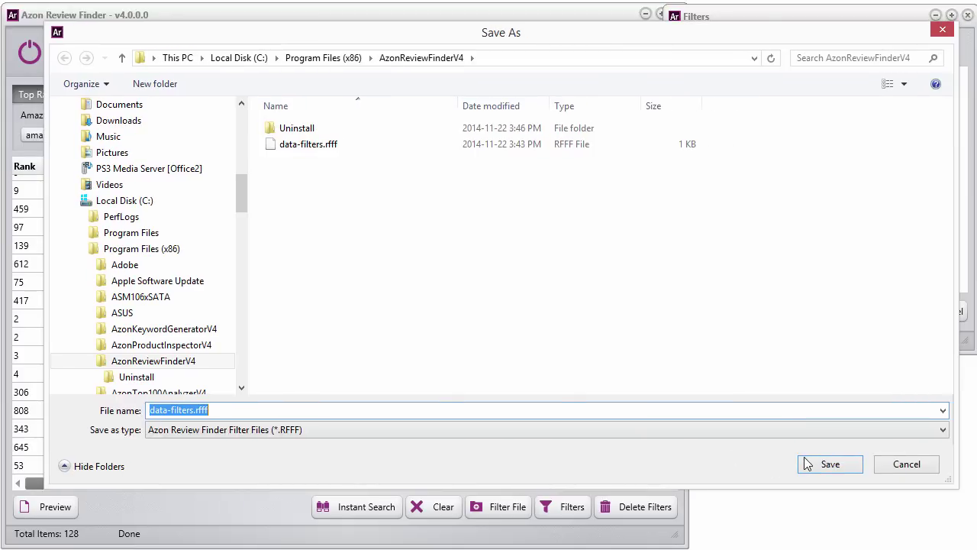
{"action": "left_click", "coordinate": [191, 412]}
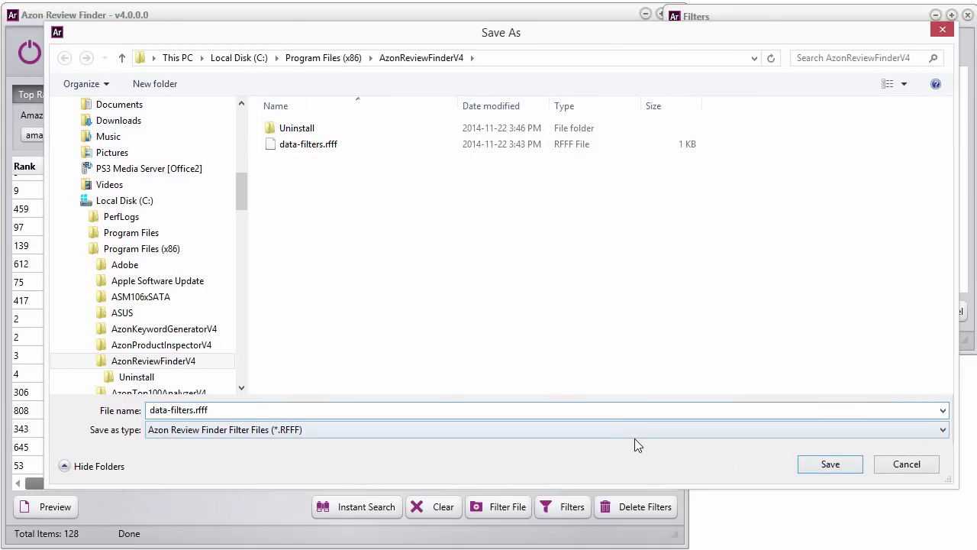
{"action": "type", "text": "2"}
{"action": "left_click", "coordinate": [830, 464]}
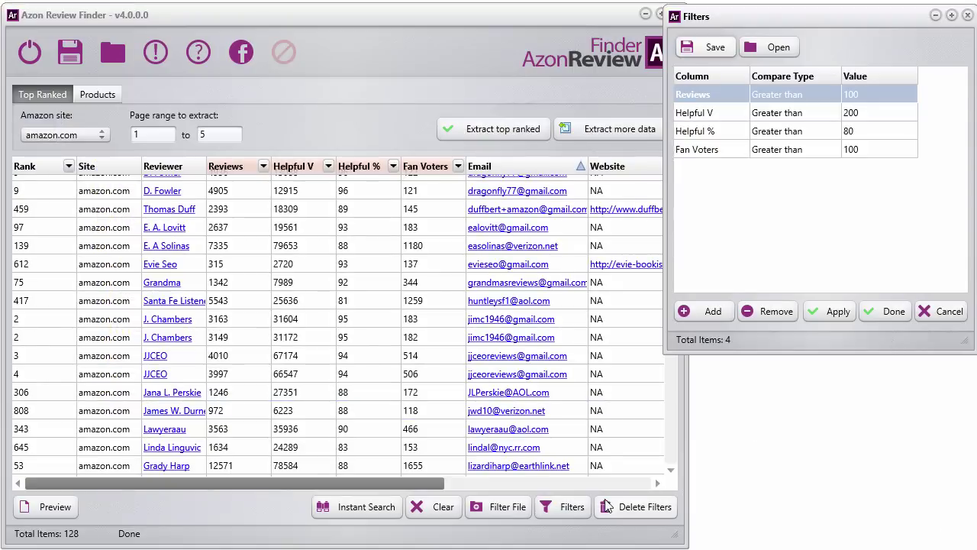
Step: Delete all active filters from the reviewer list
{"action": "left_click", "coordinate": [653, 508]}
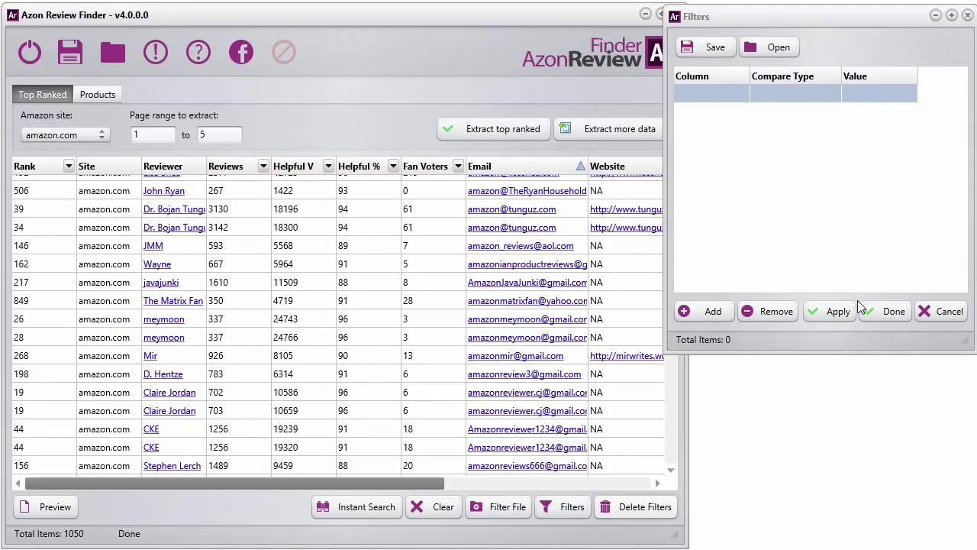
{"action": "left_click", "coordinate": [774, 310]}
{"action": "left_click", "coordinate": [802, 357]}
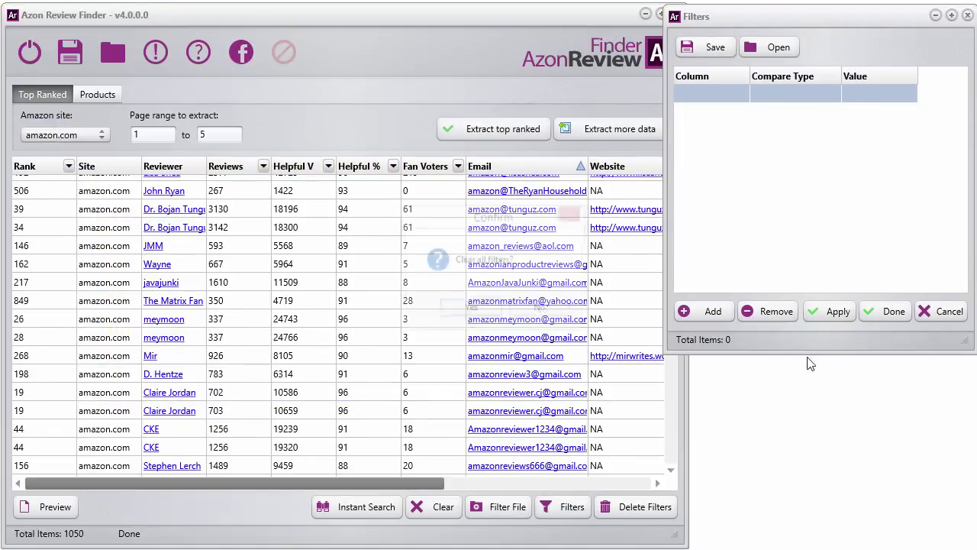
Step: Load the saved filter file data-filters2.rfff for the reviewer list, and delete its filters again
{"action": "left_click", "coordinate": [500, 314]}
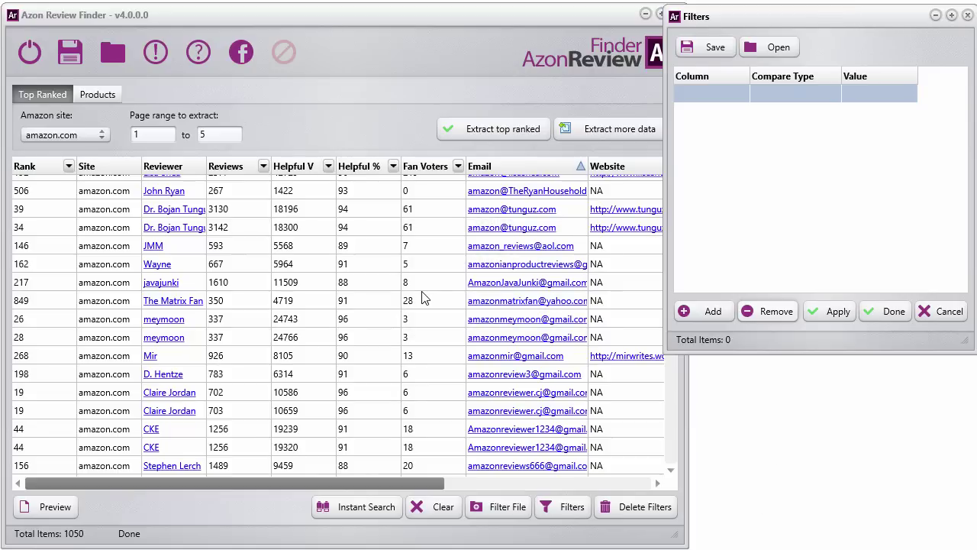
{"action": "left_click", "coordinate": [508, 510]}
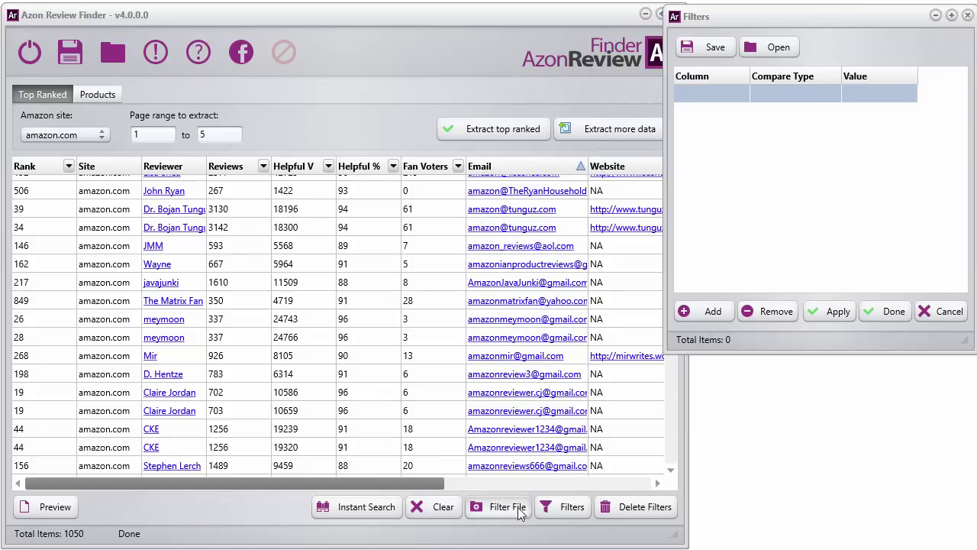
{"action": "double_click", "coordinate": [319, 168]}
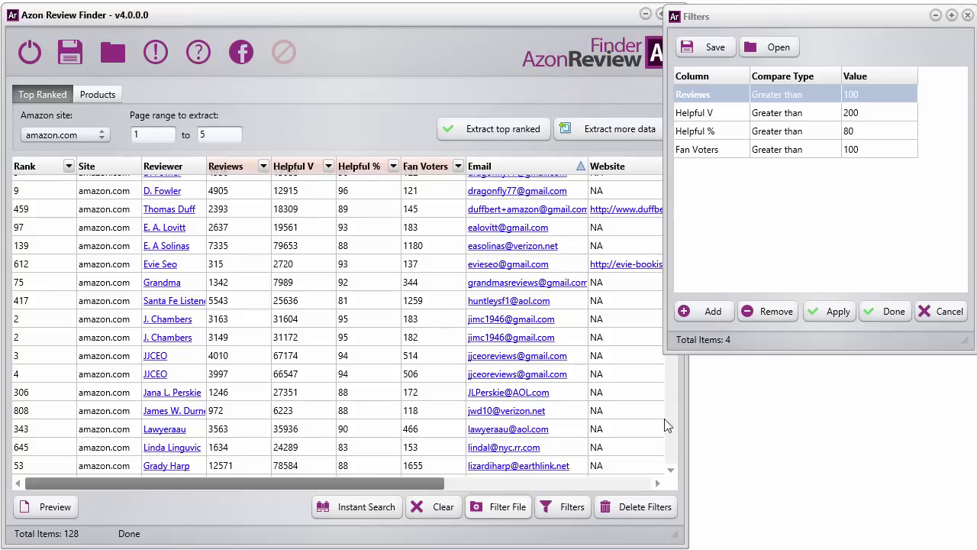
{"action": "left_click", "coordinate": [637, 519]}
Step: Load the filter file data-filters.rfff for the reviewer list, delete its filters again and close the Filters window
{"action": "right_click", "coordinate": [313, 235]}
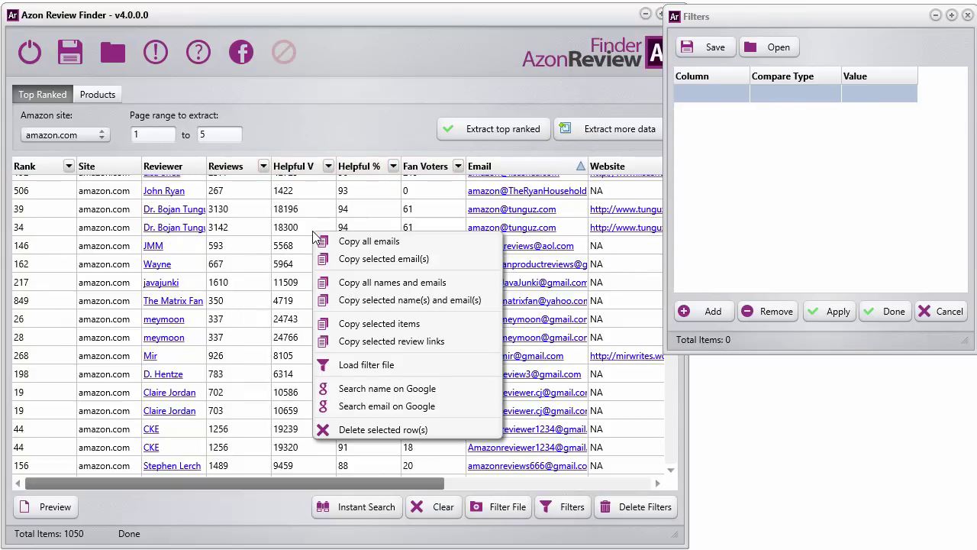
{"action": "left_click", "coordinate": [361, 365]}
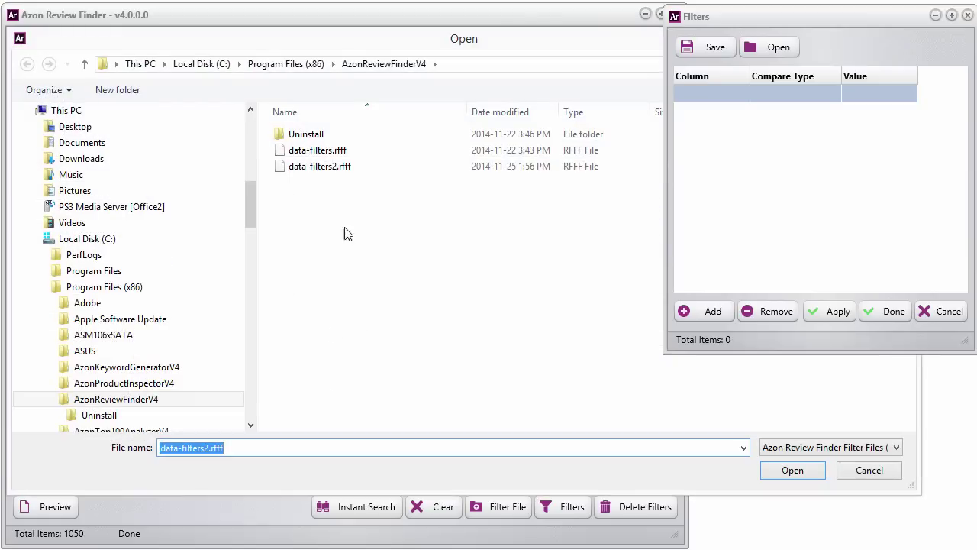
{"action": "double_click", "coordinate": [332, 154]}
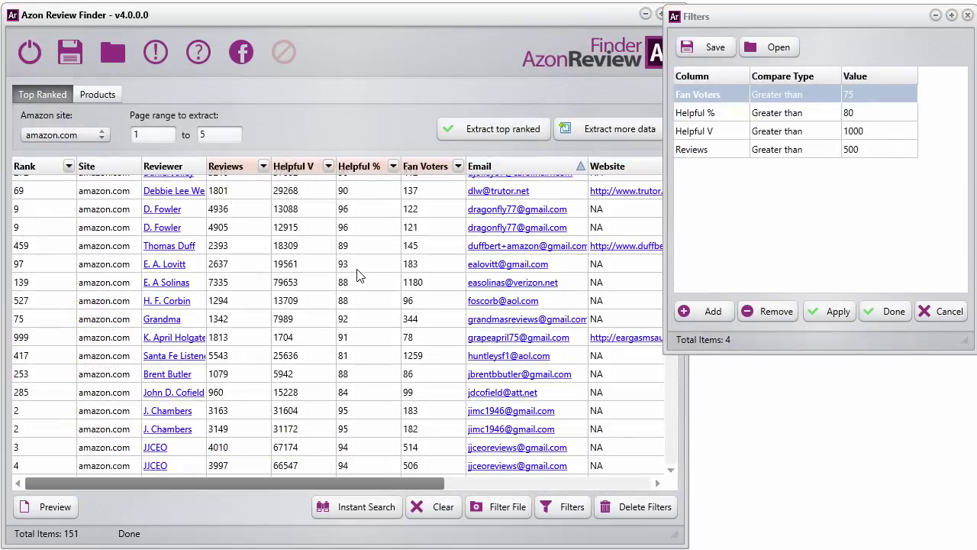
{"action": "left_click", "coordinate": [632, 505]}
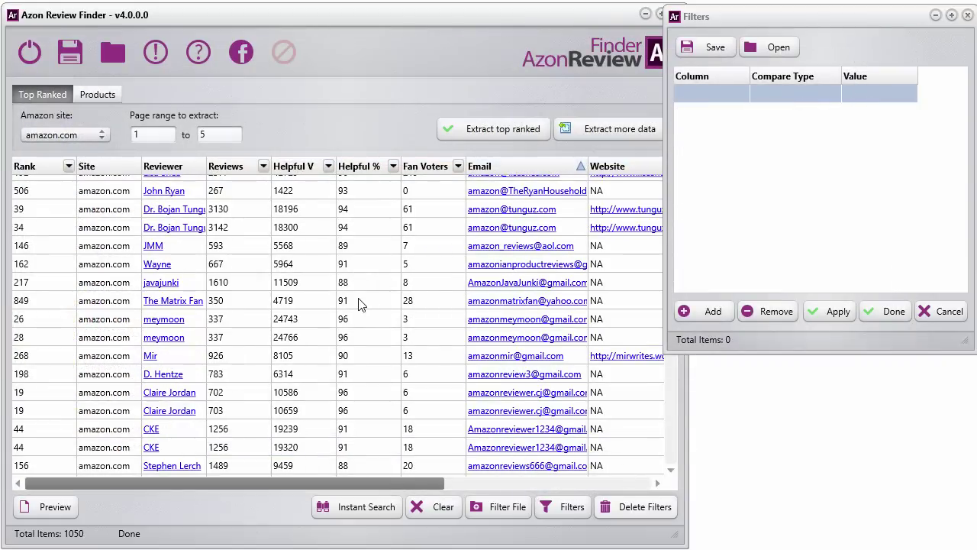
{"action": "left_click", "coordinate": [968, 17]}
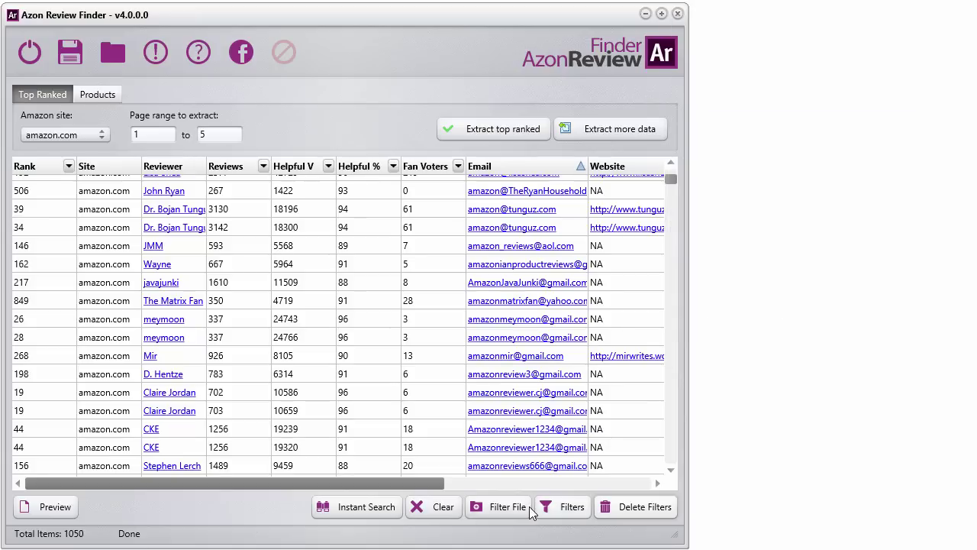
Step: Filter the reviewers to Reviews greater than 5000, and delete that filter again
{"action": "left_click", "coordinate": [546, 507]}
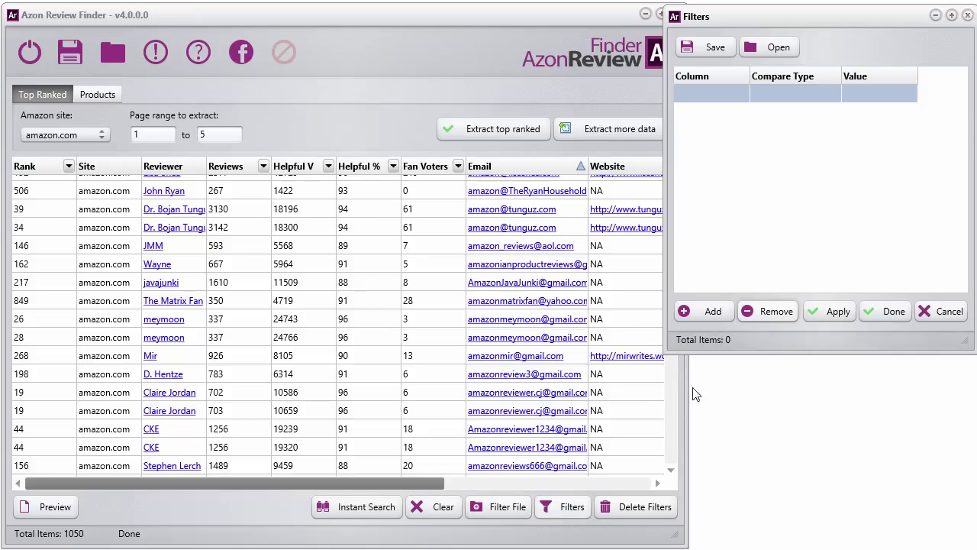
{"action": "left_click", "coordinate": [715, 95]}
{"action": "left_click", "coordinate": [704, 98]}
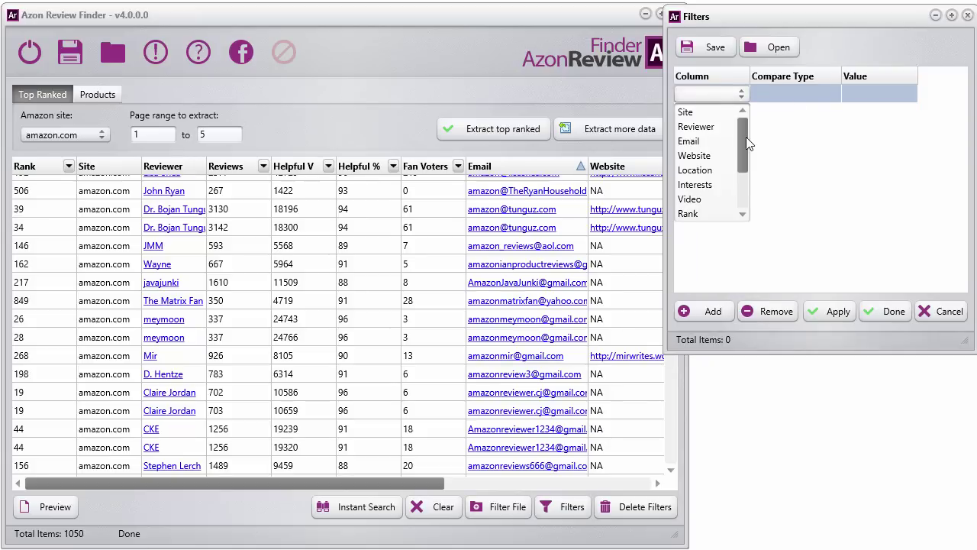
{"action": "left_click_drag", "start_coordinate": [747, 139], "coordinate": [749, 198]}
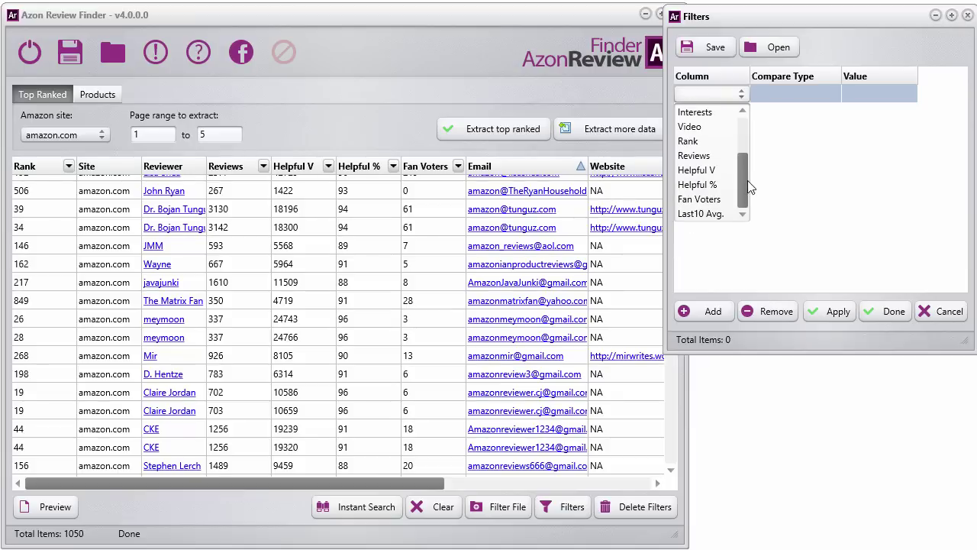
{"action": "left_click", "coordinate": [717, 157]}
{"action": "left_click", "coordinate": [795, 102]}
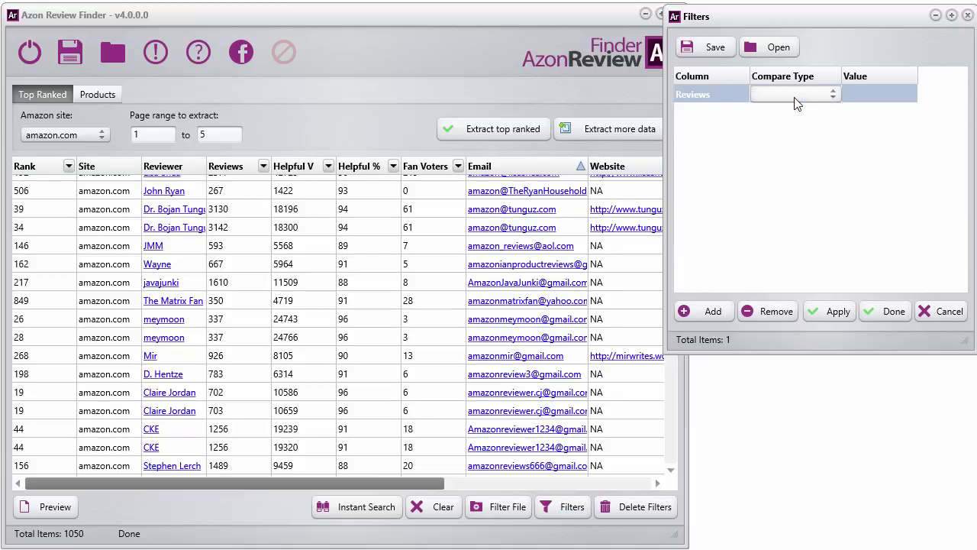
{"action": "left_click", "coordinate": [795, 102]}
{"action": "left_click", "coordinate": [799, 127]}
{"action": "left_click", "coordinate": [877, 103]}
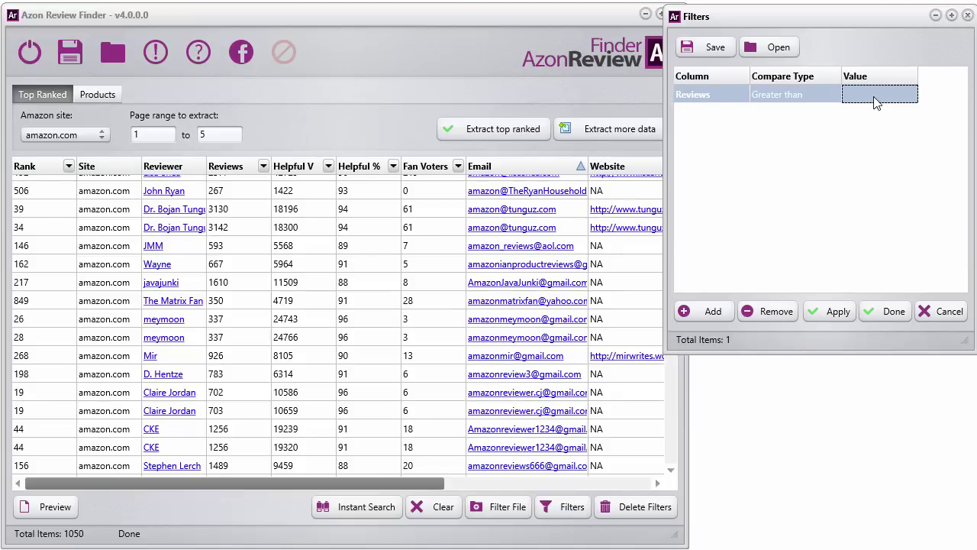
{"action": "left_click", "coordinate": [877, 103]}
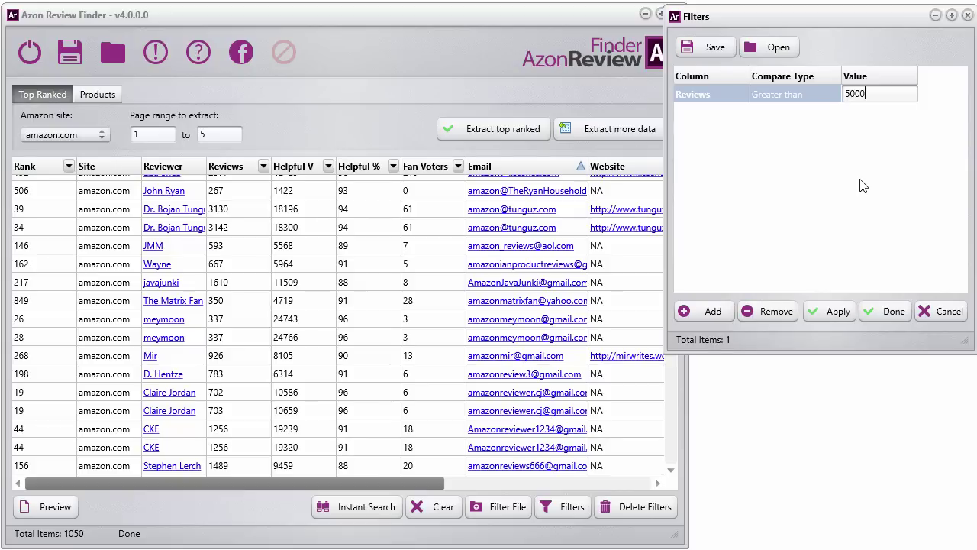
{"action": "left_click", "coordinate": [836, 311]}
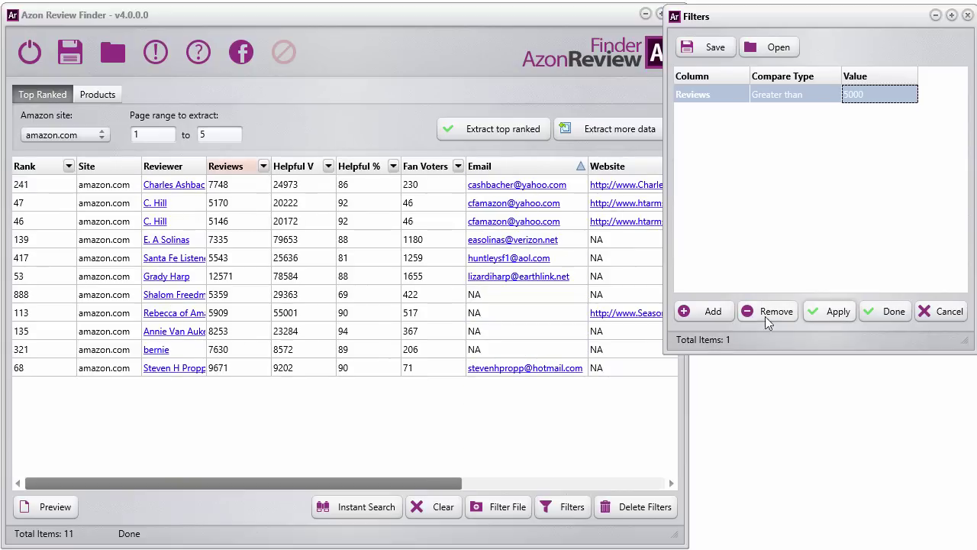
{"action": "left_click", "coordinate": [628, 508]}
{"action": "left_click", "coordinate": [968, 16]}
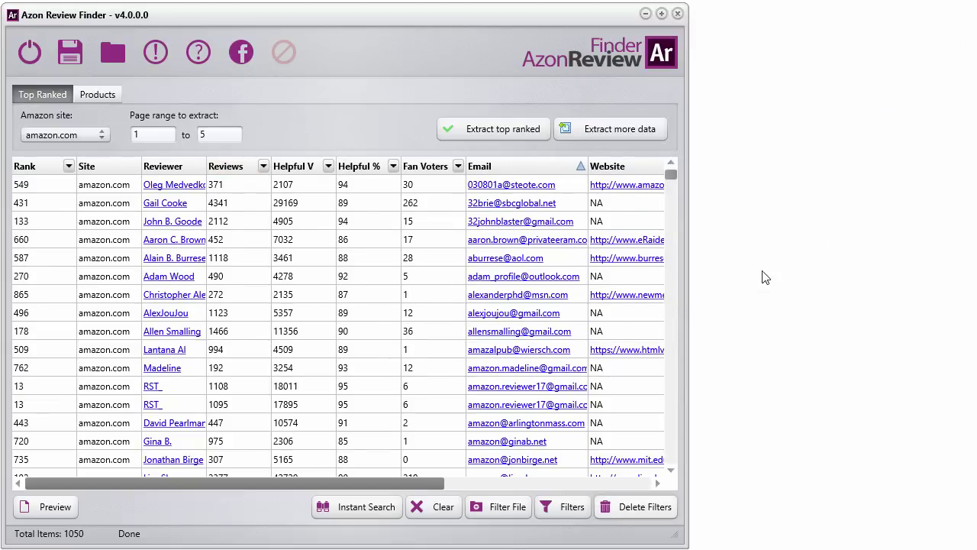
Step: Search Google for the name of the reviewer ranked 133
{"action": "left_click_drag", "start_coordinate": [684, 286], "coordinate": [970, 283]}
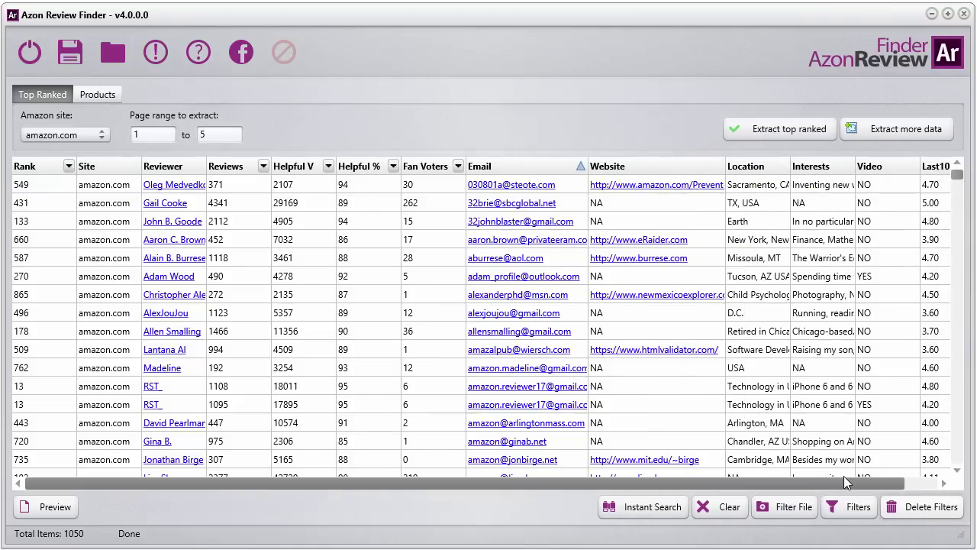
{"action": "right_click", "coordinate": [349, 200]}
{"action": "left_click", "coordinate": [265, 258]}
{"action": "left_click", "coordinate": [285, 223]}
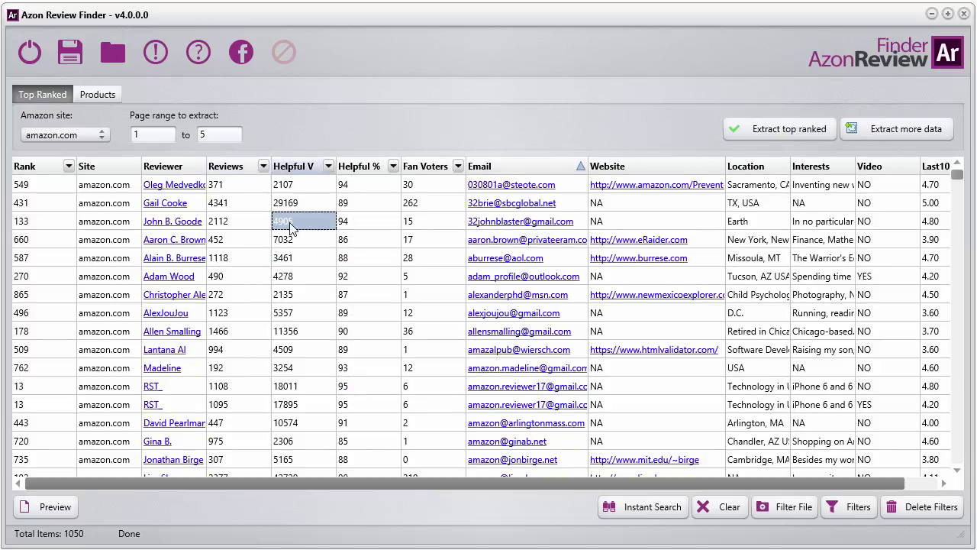
{"action": "right_click", "coordinate": [291, 229]}
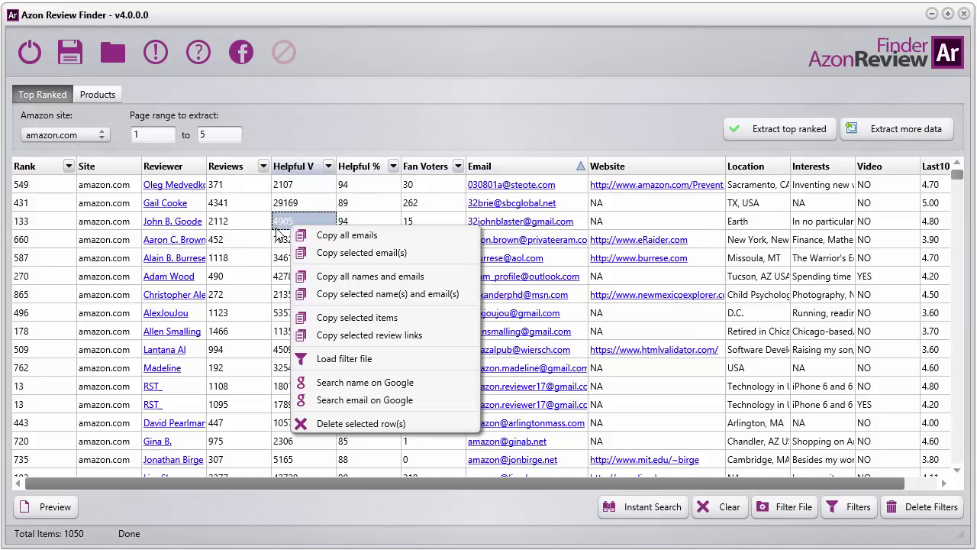
{"action": "left_click", "coordinate": [357, 383]}
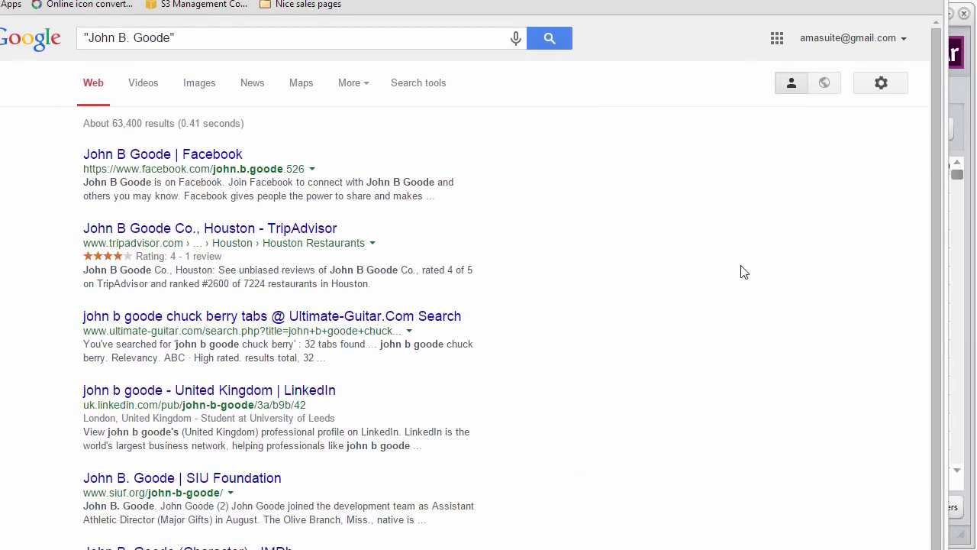
Step: Examine the Facebook profile among the Google results, and return to the results to look through them
{"action": "left_click", "coordinate": [179, 158]}
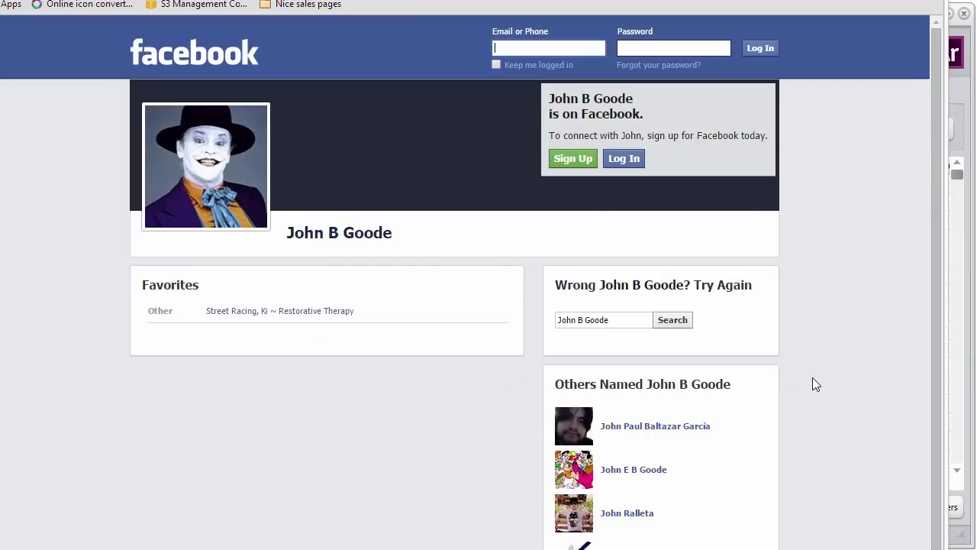
{"action": "scroll", "coordinate": [812, 378], "scroll_direction": "down", "scroll_amount": 2}
{"action": "scroll", "coordinate": [812, 378], "scroll_direction": "up", "scroll_amount": 2}
{"action": "key", "text": "alt+Left"}
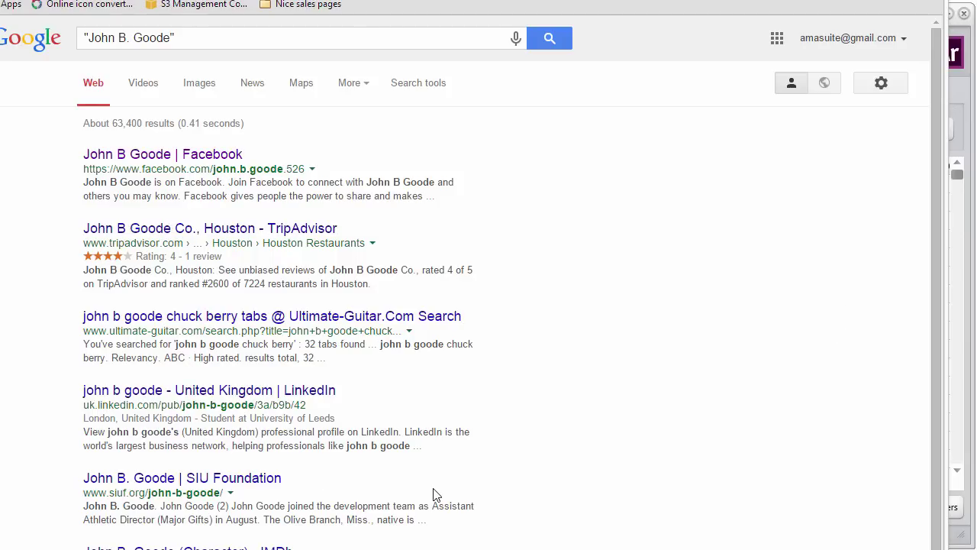
{"action": "scroll", "coordinate": [435, 494], "scroll_direction": "down", "scroll_amount": 3}
{"action": "scroll", "coordinate": [604, 221], "scroll_direction": "up", "scroll_amount": 3}
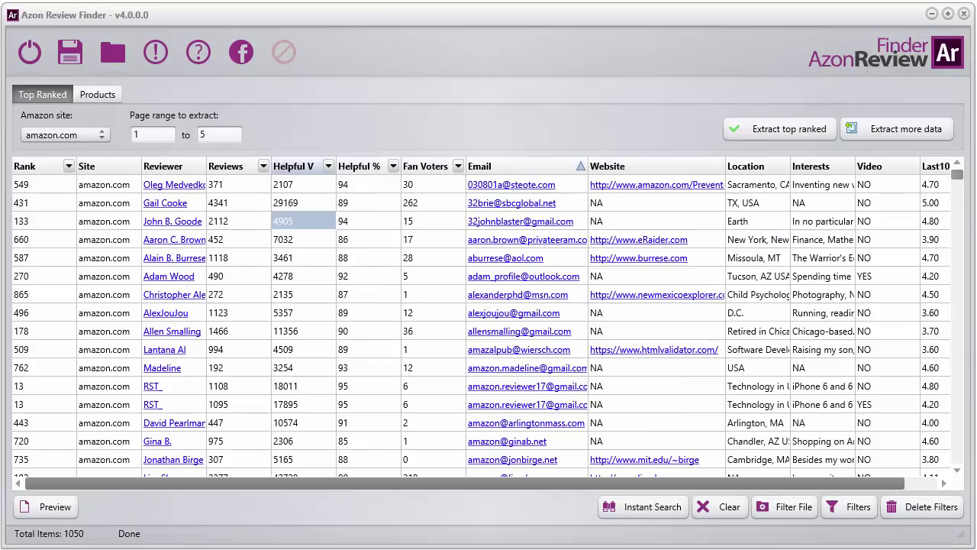
Step: Search Google for the email address of the reviewer ranked 133
{"action": "right_click", "coordinate": [291, 229]}
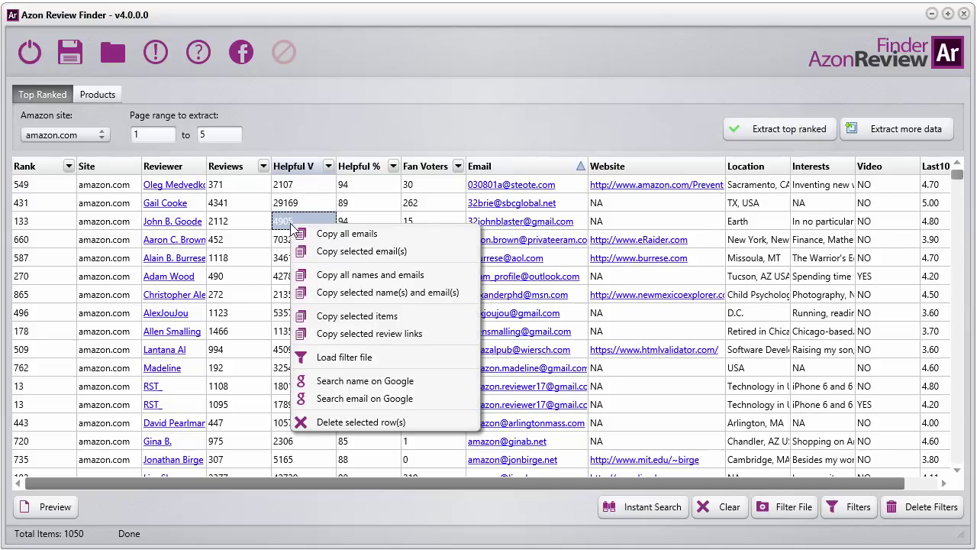
{"action": "left_click", "coordinate": [371, 401]}
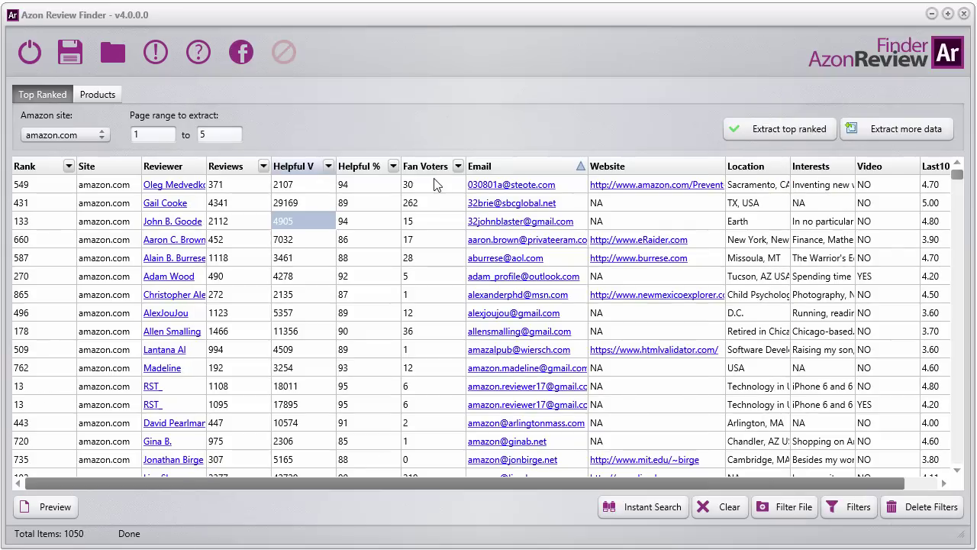
Step: Copy the Reviews through Website cells of the twelve reviewer rows starting at rank 431
{"action": "right_click", "coordinate": [292, 254]}
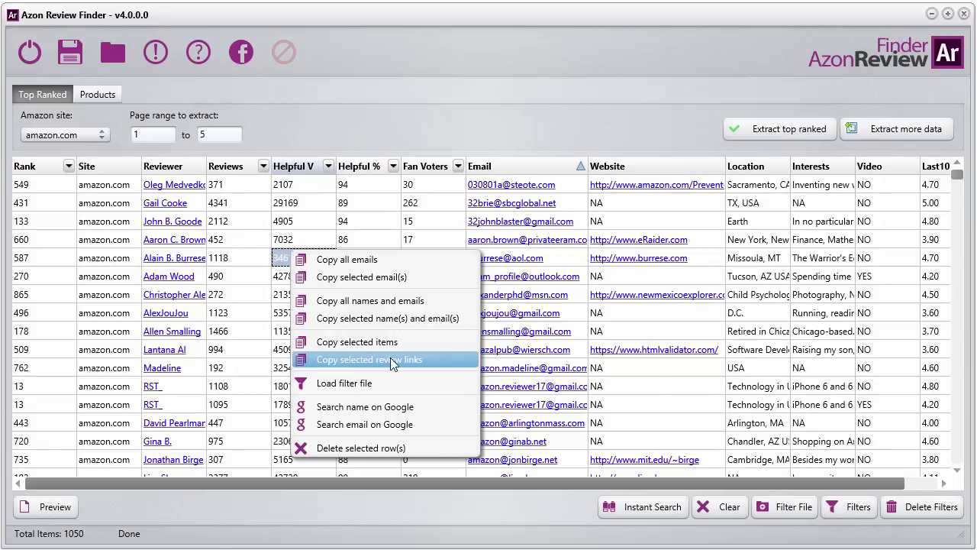
{"action": "left_click", "coordinate": [377, 341]}
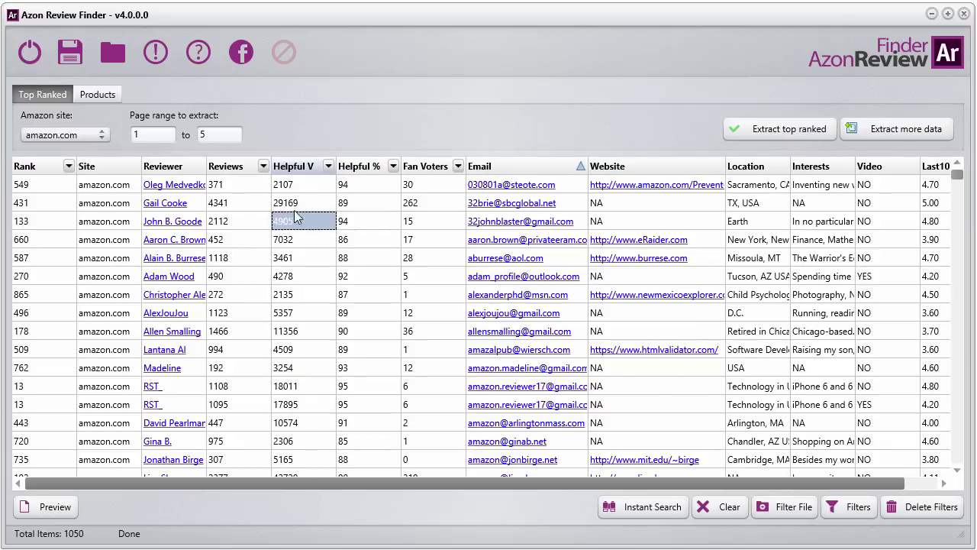
{"action": "left_click_drag", "start_coordinate": [260, 203], "coordinate": [657, 408]}
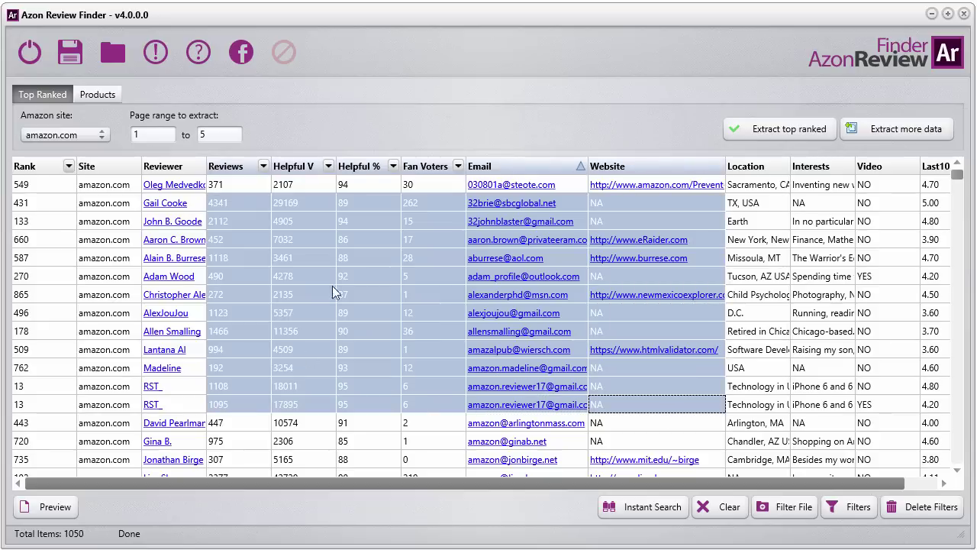
{"action": "right_click", "coordinate": [333, 262]}
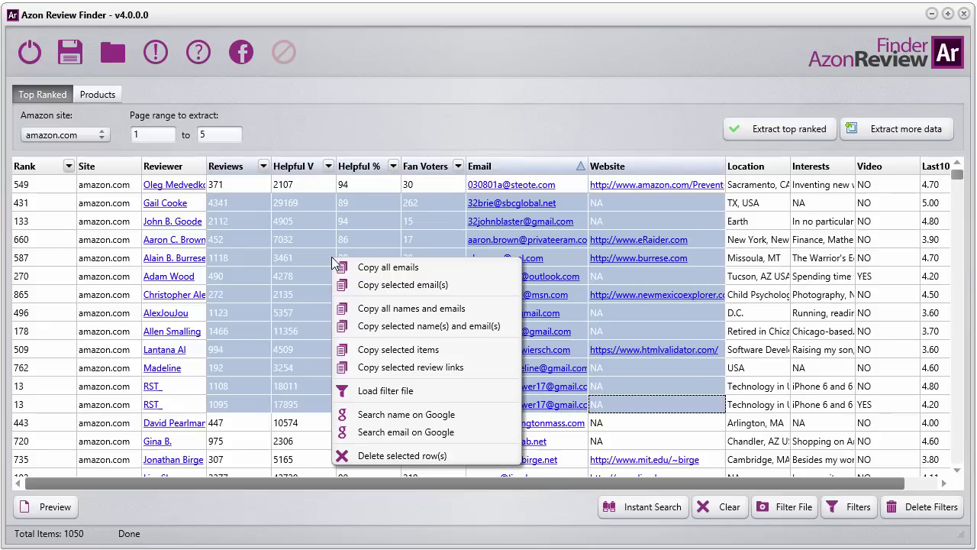
{"action": "left_click", "coordinate": [405, 351]}
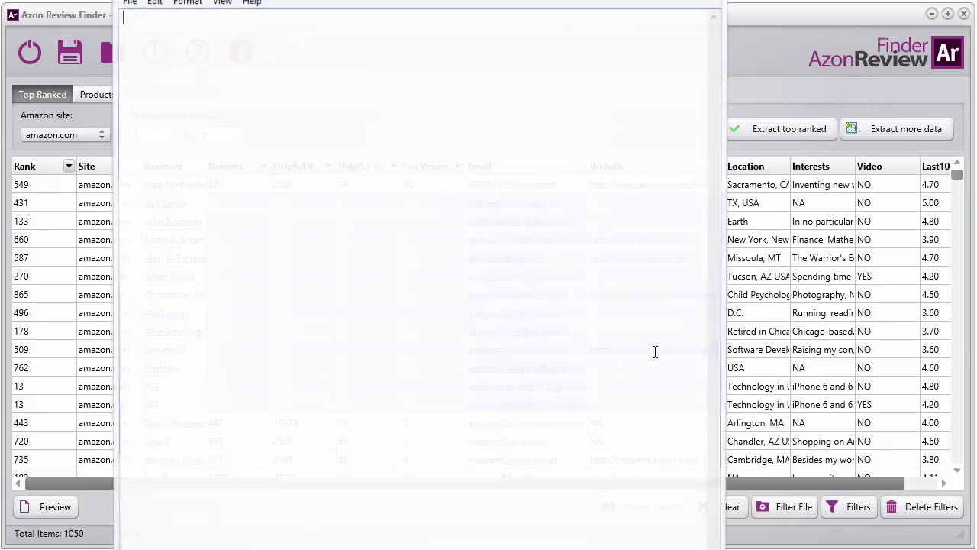
Step: Paste the copied reviewer cells into the blank Notepad document
{"action": "right_click", "coordinate": [207, 181]}
{"action": "left_click", "coordinate": [254, 247]}
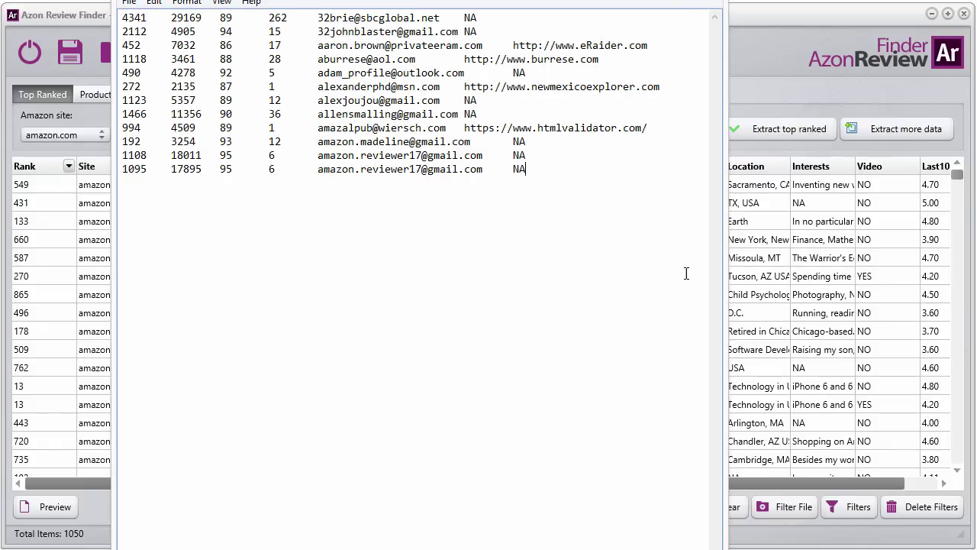
{"action": "left_click_drag", "start_coordinate": [726, 298], "coordinate": [966, 282]}
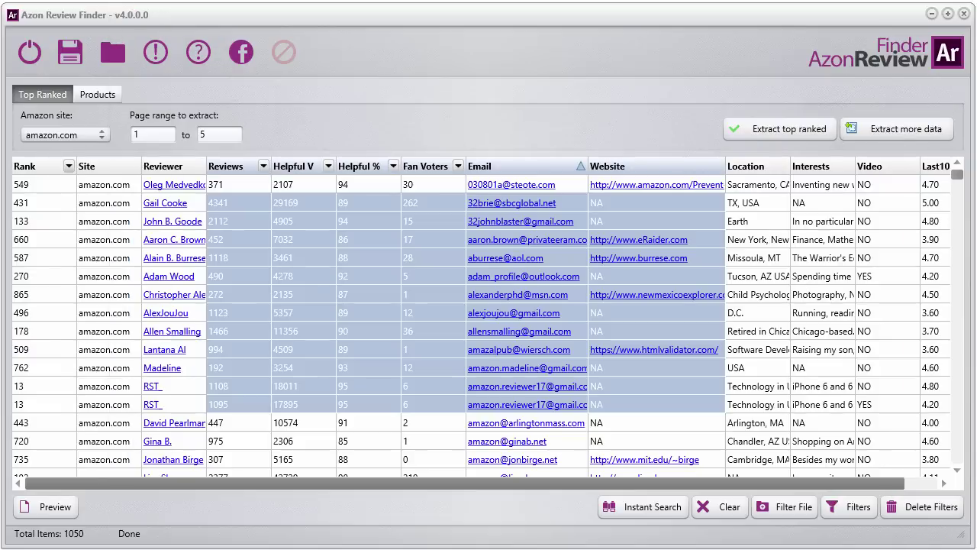
Step: Select only the Helpful V cells of the twelve reviewer rows starting at rank 431
{"action": "left_click", "coordinate": [330, 277]}
{"action": "left_click", "coordinate": [293, 201]}
{"action": "left_click", "coordinate": [291, 410], "text": "shift"}
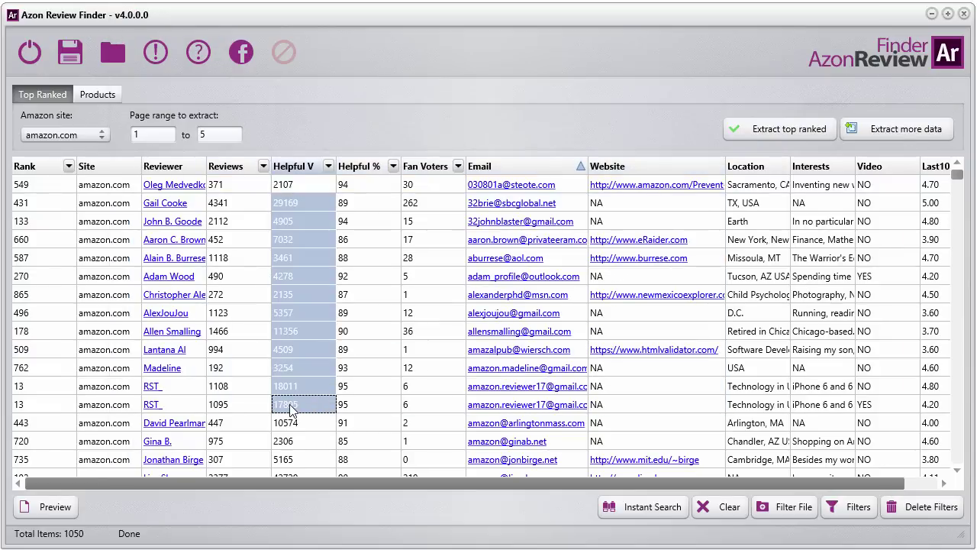
Step: Switch to Notepad and clear all the pasted reviewer data
{"action": "key", "text": "alt+Tab"}
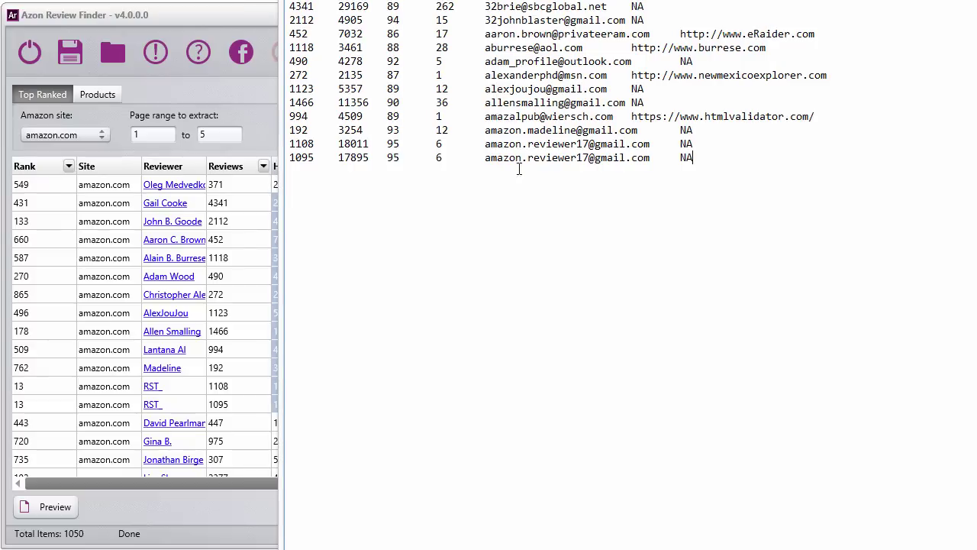
{"action": "key", "text": "ctrl+a"}
{"action": "type", "text": "43"}
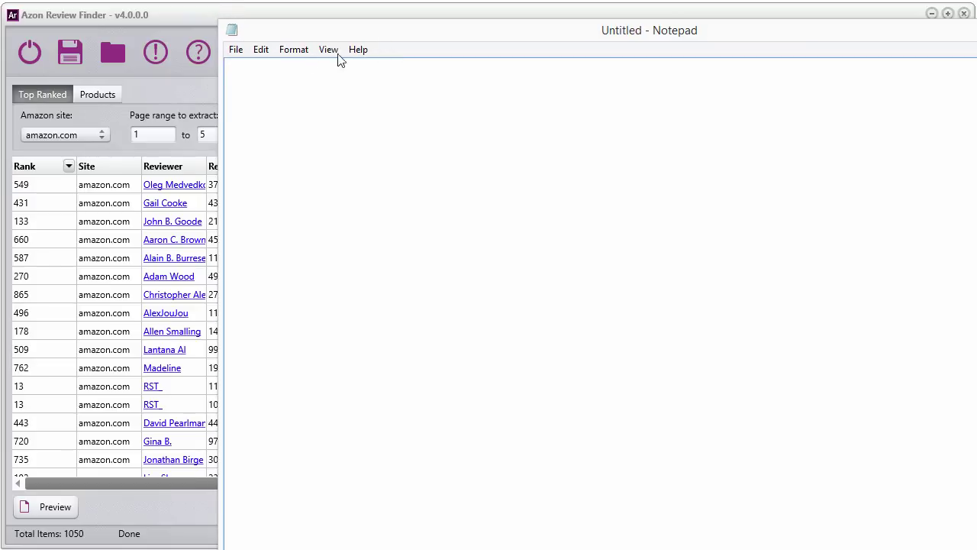
Step: Paste the twelve copied Helpful V values into the blank Notepad document and move its window off the reviewer table
{"action": "left_click", "coordinate": [269, 53]}
{"action": "left_click", "coordinate": [260, 125]}
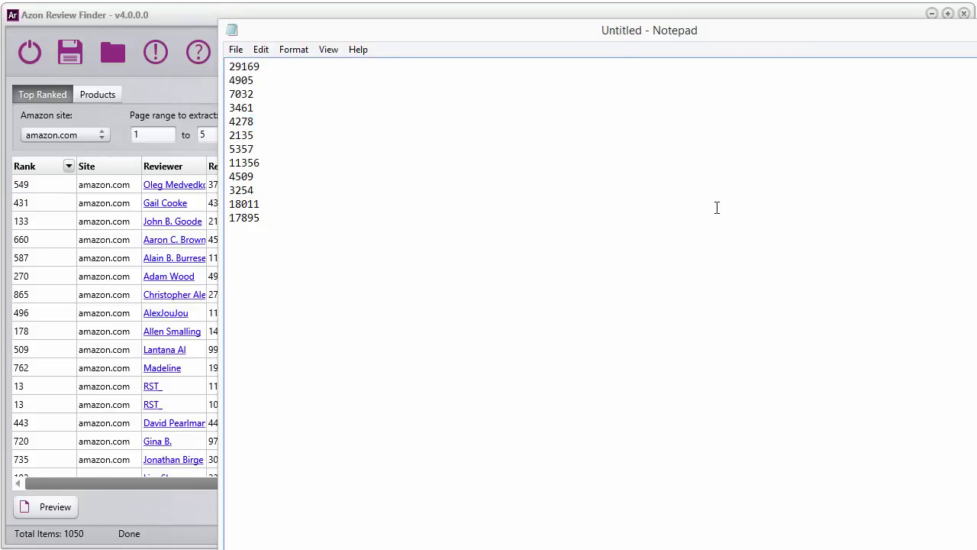
{"action": "left_click_drag", "start_coordinate": [579, 32], "coordinate": [578, 16]}
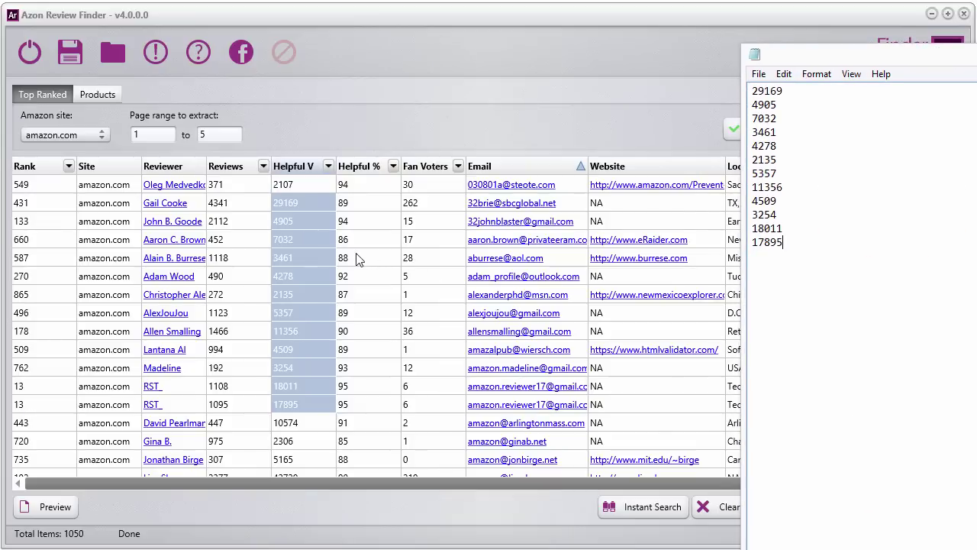
Step: Widen the Email column and copy the emails of the first fifteen reviewers, rank 549 through rank 720, into the Notepad document
{"action": "left_click", "coordinate": [369, 257]}
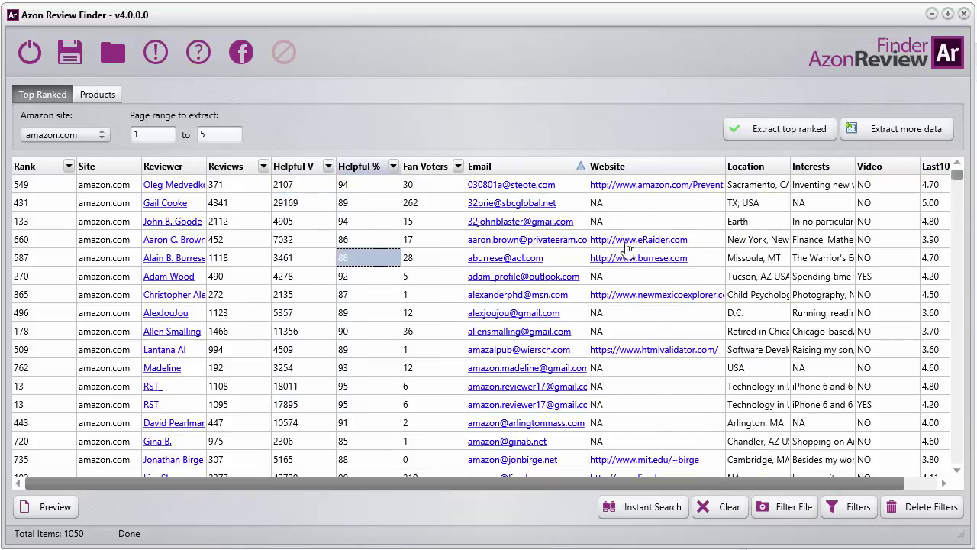
{"action": "left_click_drag", "start_coordinate": [588, 166], "coordinate": [783, 165]}
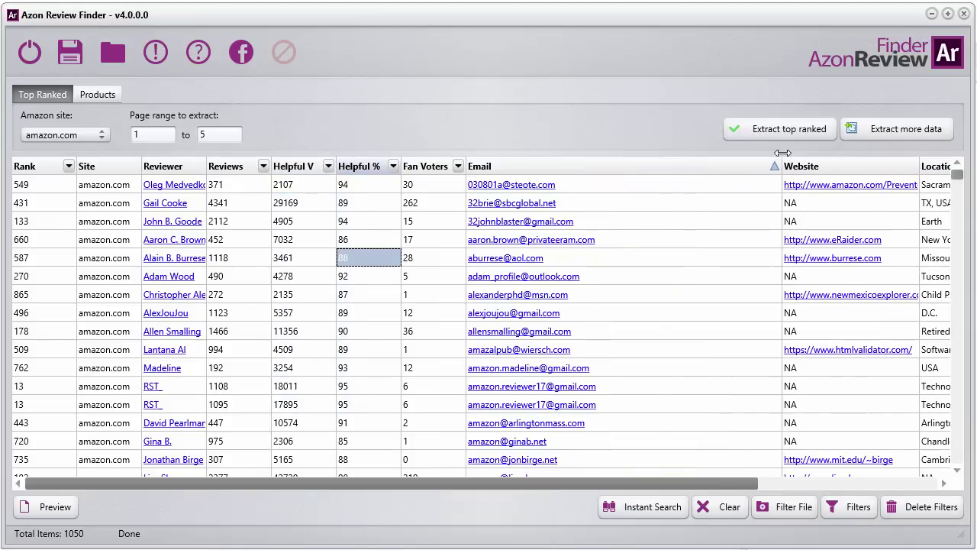
{"action": "left_click_drag", "start_coordinate": [664, 184], "coordinate": [678, 442]}
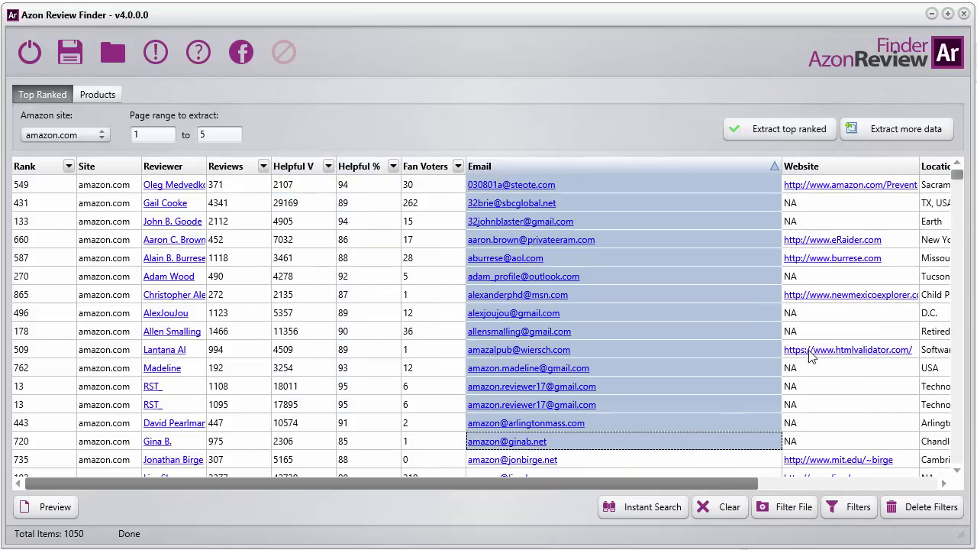
{"action": "key", "text": "alt+Tab"}
{"action": "key", "text": "ctrl+v"}
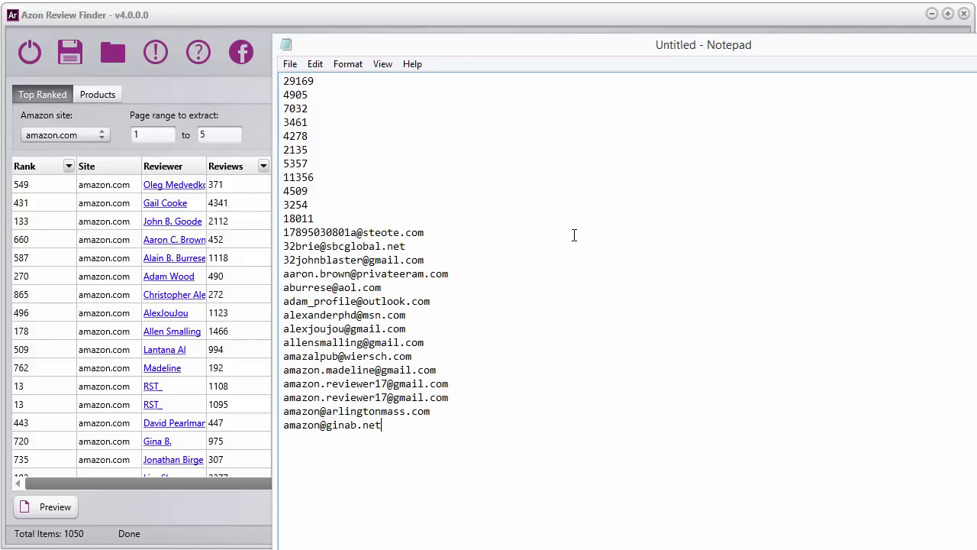
Step: Return to Azon Review Finder and try the email links of the rank 549 and rank 270 reviewers, dismissing the mail app choice
{"action": "key", "text": "alt+Tab"}
{"action": "left_click", "coordinate": [655, 257]}
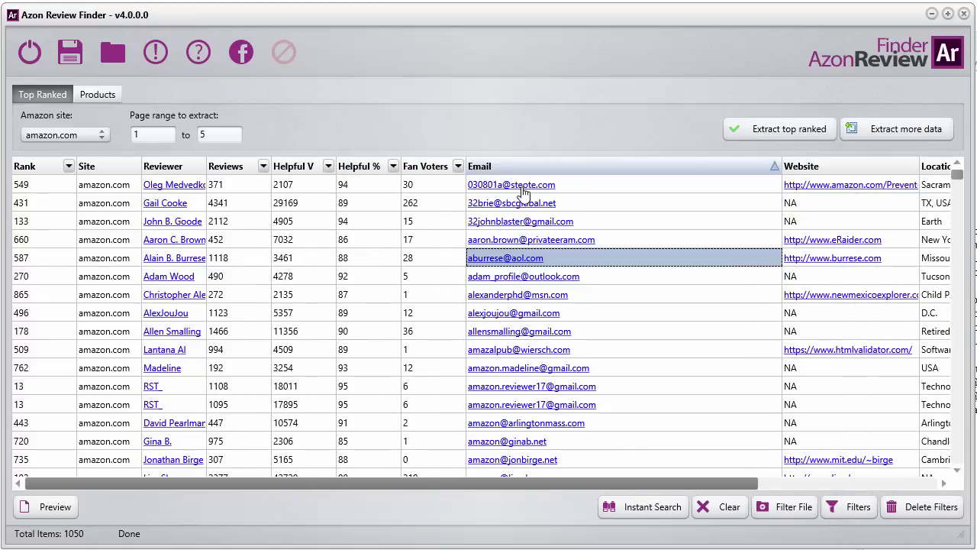
{"action": "left_click", "coordinate": [524, 194]}
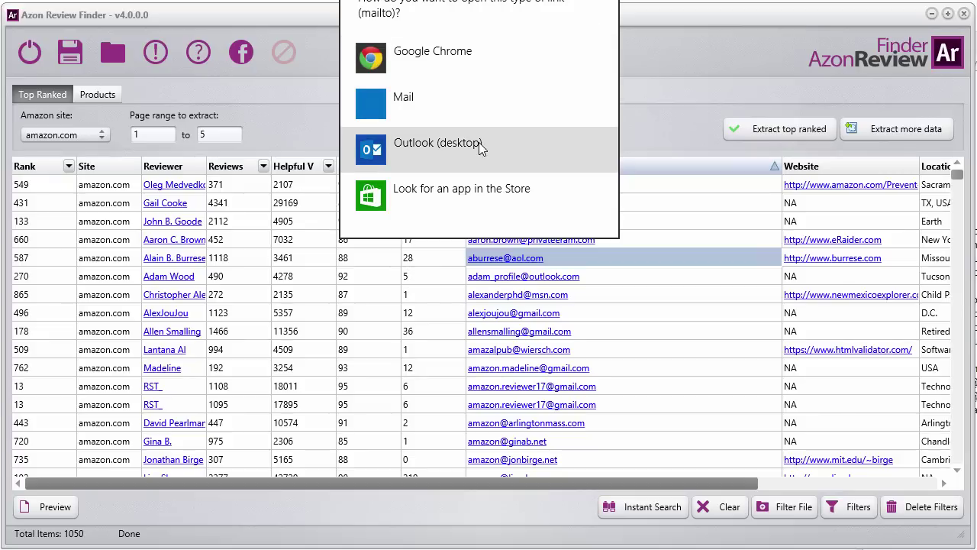
{"action": "left_click", "coordinate": [397, 341]}
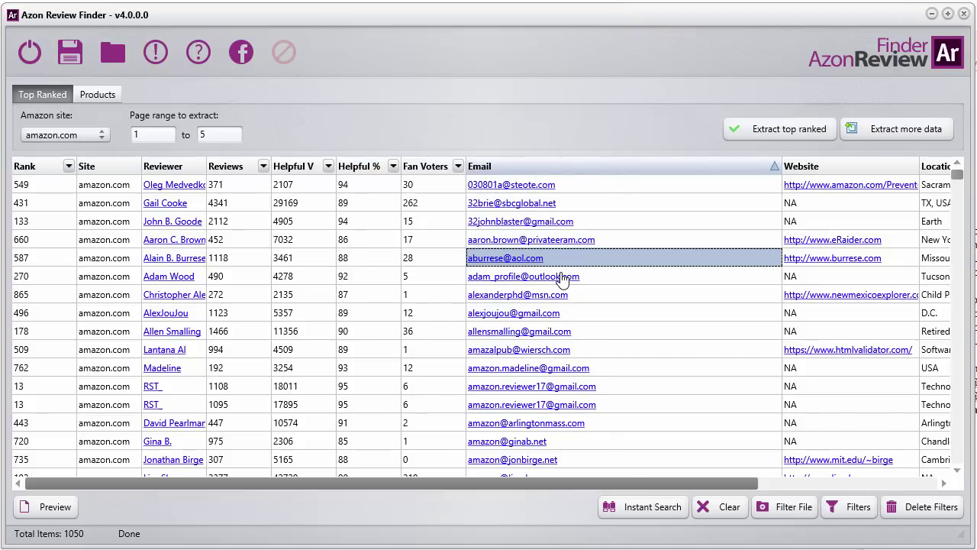
{"action": "left_click", "coordinate": [563, 277]}
{"action": "left_click", "coordinate": [791, 28]}
Step: Sort the reviewer list by Website in ascending order and open the website in the first row
{"action": "left_click_drag", "start_coordinate": [603, 486], "coordinate": [711, 471]}
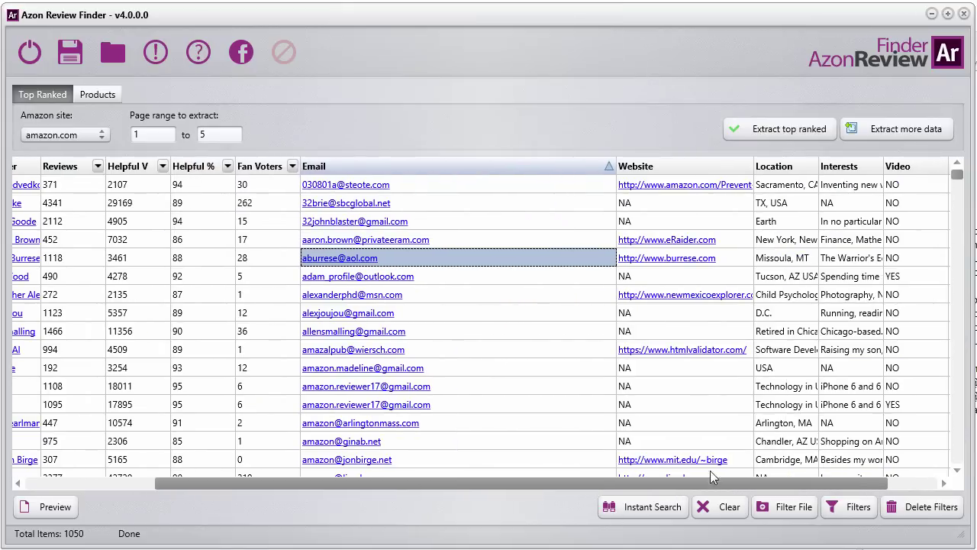
{"action": "left_click", "coordinate": [664, 172]}
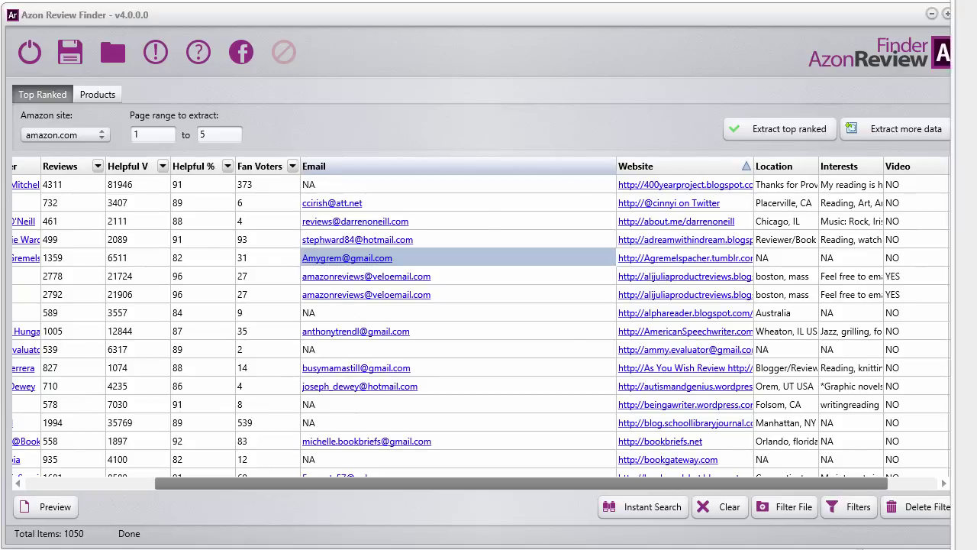
Step: Read through the 400 Year Project blog posts for a contact email and highlight the address in the post about translations
{"action": "scroll", "coordinate": [537, 230], "scroll_direction": "down", "scroll_amount": 20}
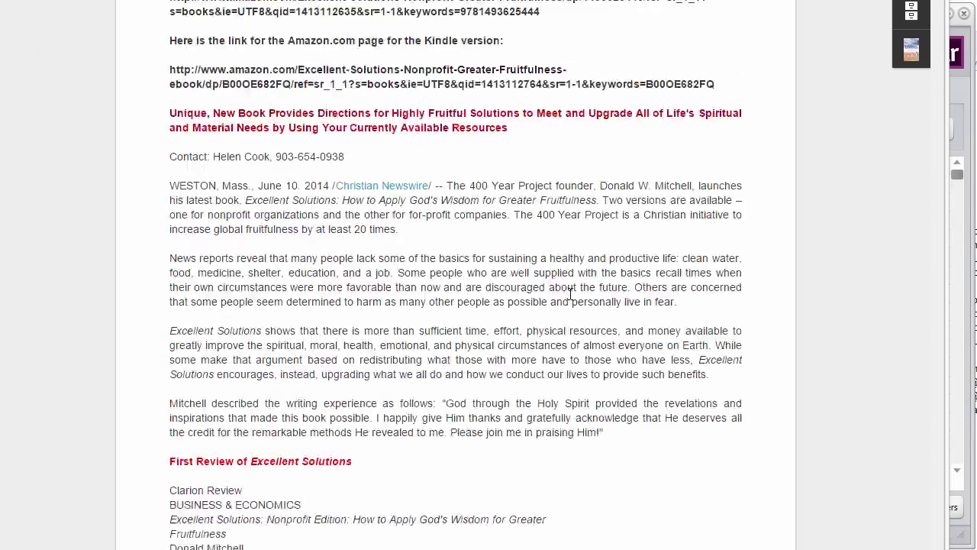
{"action": "scroll", "coordinate": [533, 393], "scroll_direction": "down", "scroll_amount": 20}
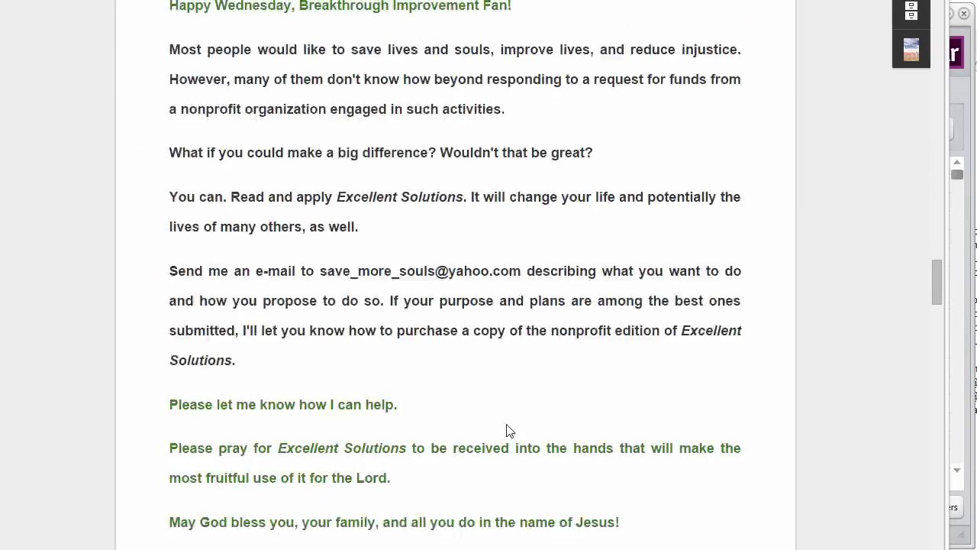
{"action": "scroll", "coordinate": [471, 442], "scroll_direction": "up", "scroll_amount": 9}
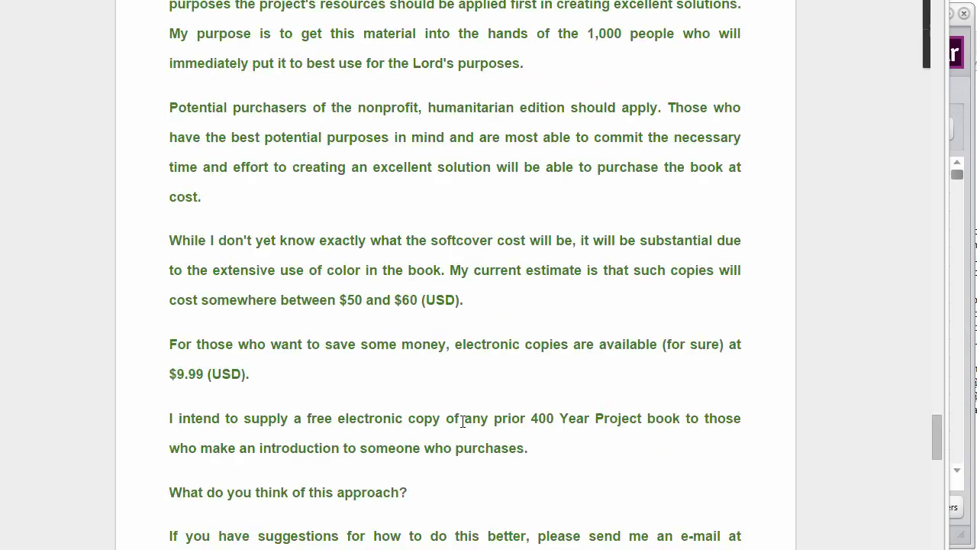
{"action": "scroll", "coordinate": [460, 427], "scroll_direction": "down", "scroll_amount": 7}
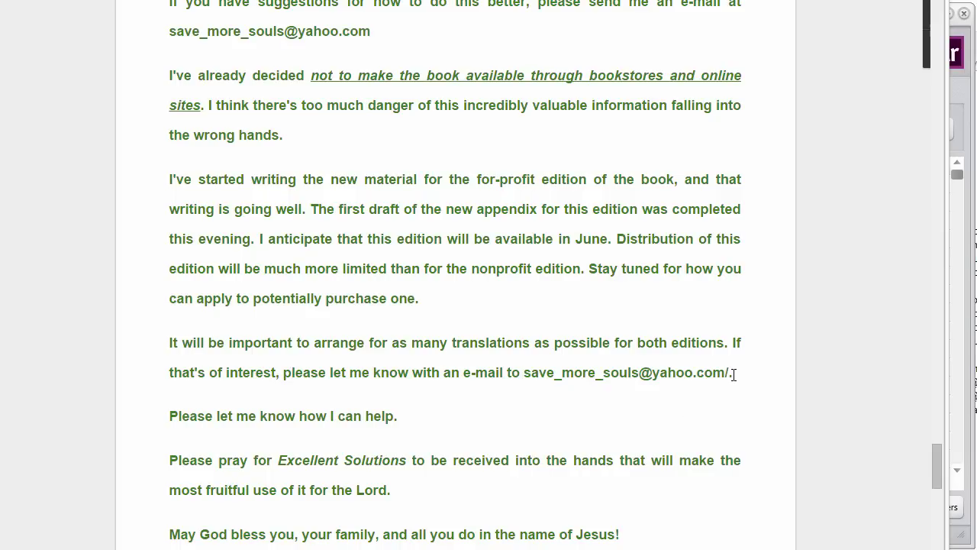
{"action": "left_click_drag", "start_coordinate": [725, 372], "coordinate": [524, 372]}
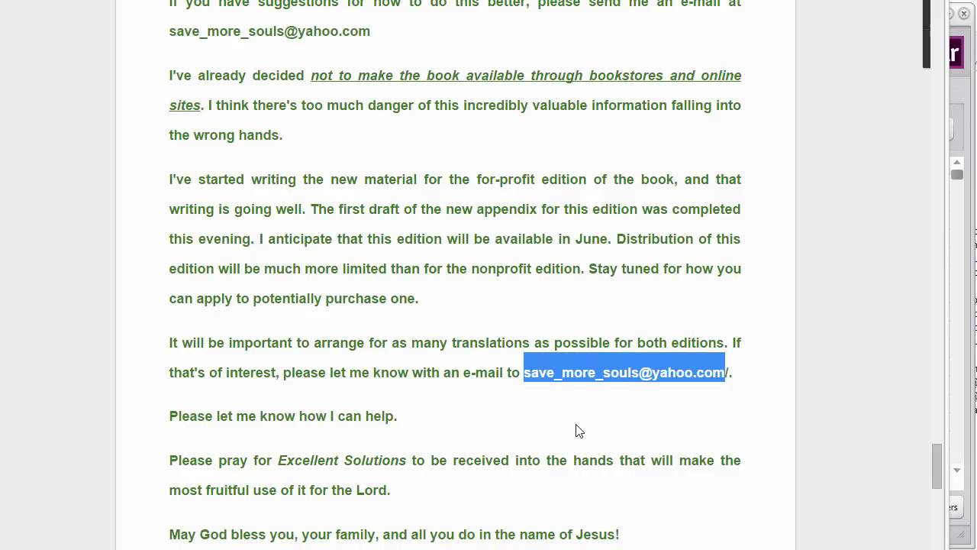
{"action": "scroll", "coordinate": [580, 435], "scroll_direction": "down", "scroll_amount": 3}
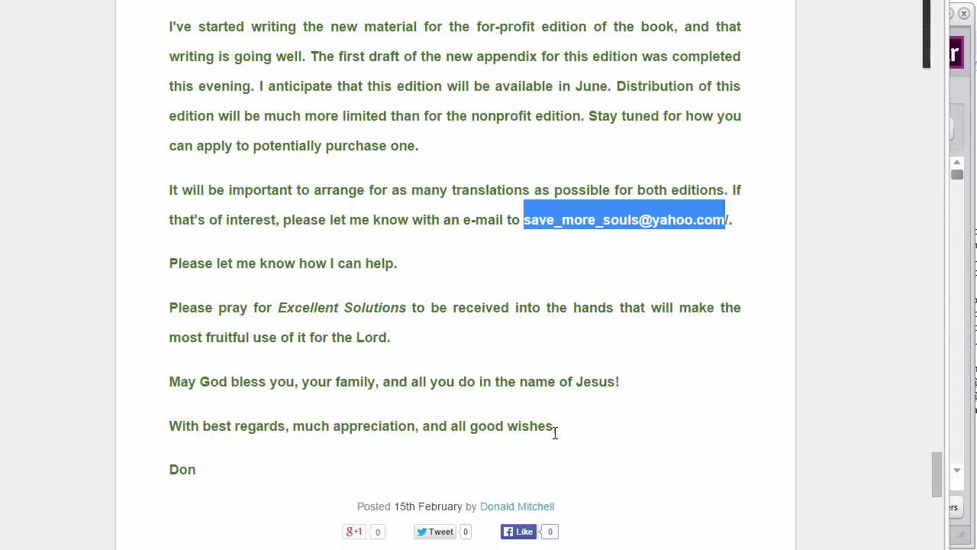
Step: Open the blog author's Blogger profile and read through its contact and About me details
{"action": "left_click", "coordinate": [517, 432]}
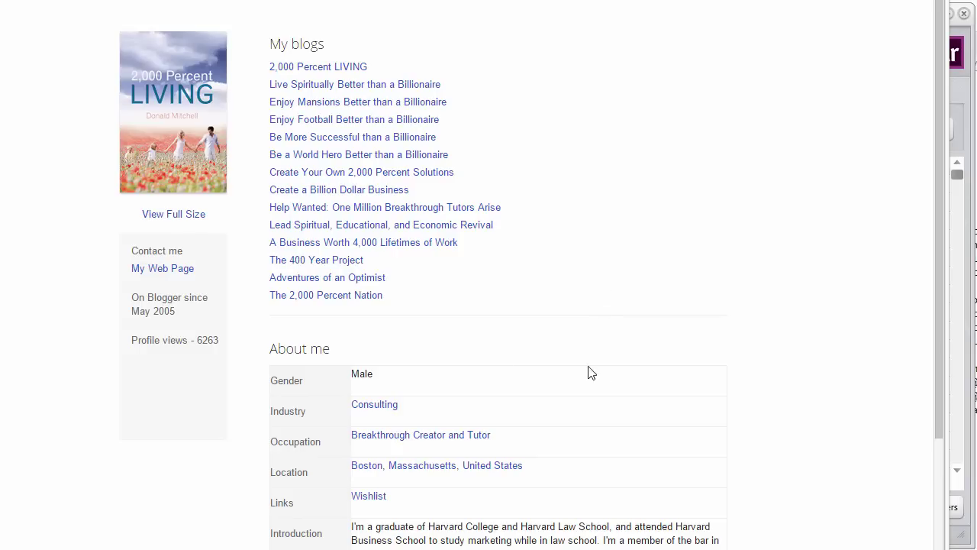
{"action": "scroll", "coordinate": [428, 406], "scroll_direction": "down", "scroll_amount": 6}
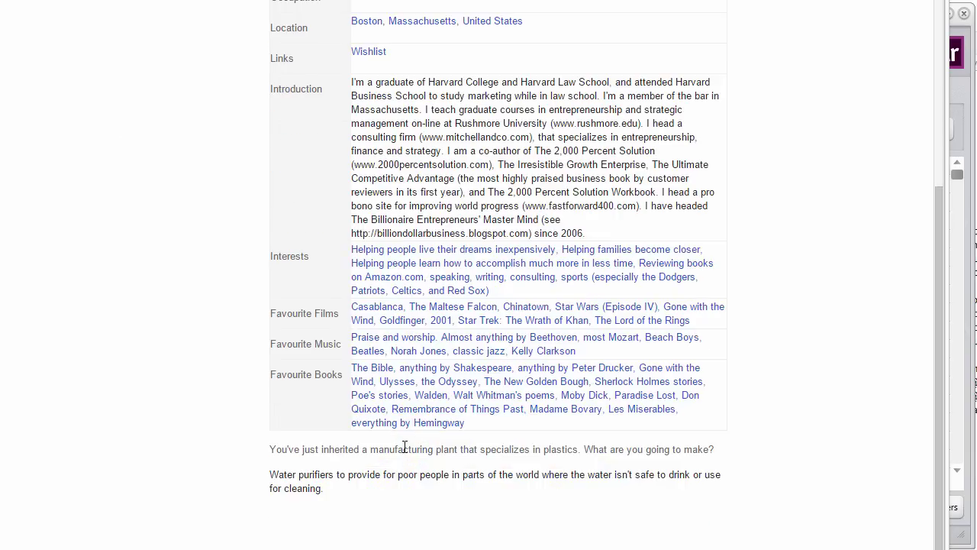
{"action": "scroll", "coordinate": [386, 368], "scroll_direction": "up", "scroll_amount": 5}
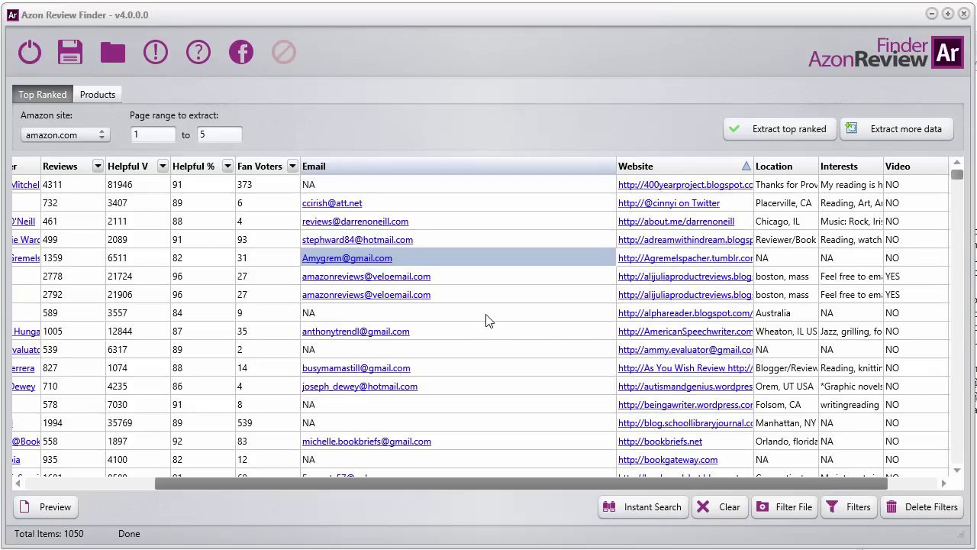
Step: Look for reviewers with a website but no email, and examine the School Library Journal blog of the rank 212 reviewer
{"action": "left_click", "coordinate": [487, 319]}
{"action": "scroll", "coordinate": [512, 433], "scroll_direction": "down", "scroll_amount": 2}
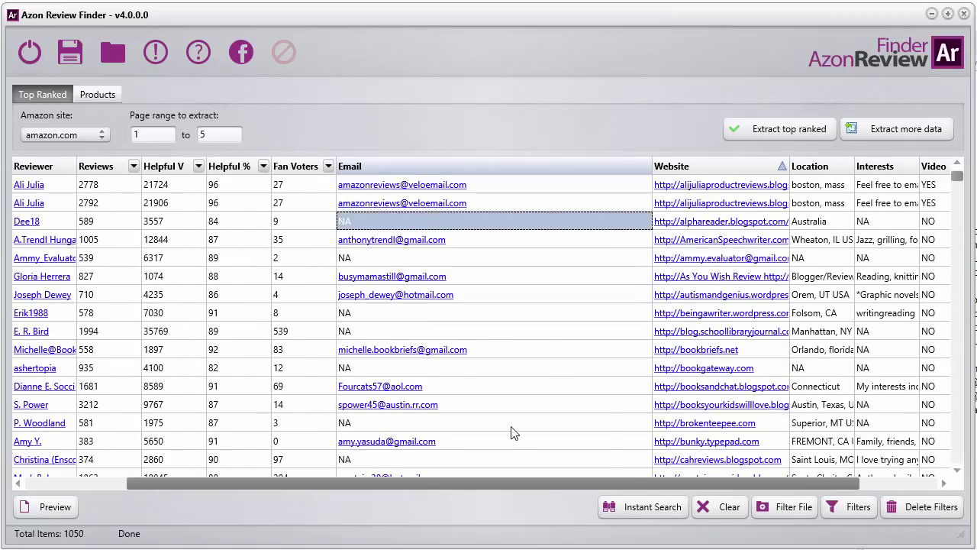
{"action": "scroll", "coordinate": [511, 434], "scroll_direction": "down", "scroll_amount": 1}
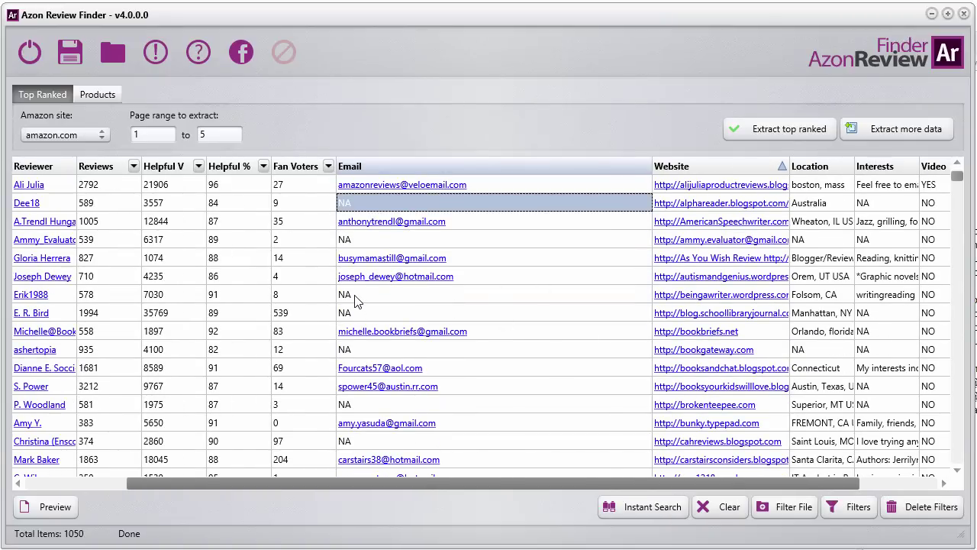
{"action": "scroll", "coordinate": [523, 432], "scroll_direction": "down", "scroll_amount": 2}
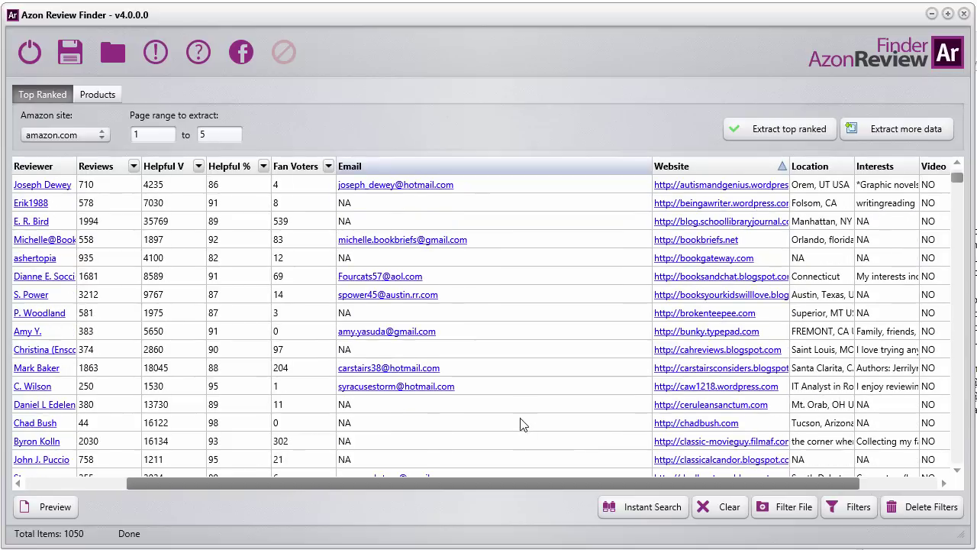
{"action": "left_click_drag", "start_coordinate": [634, 480], "coordinate": [699, 484]}
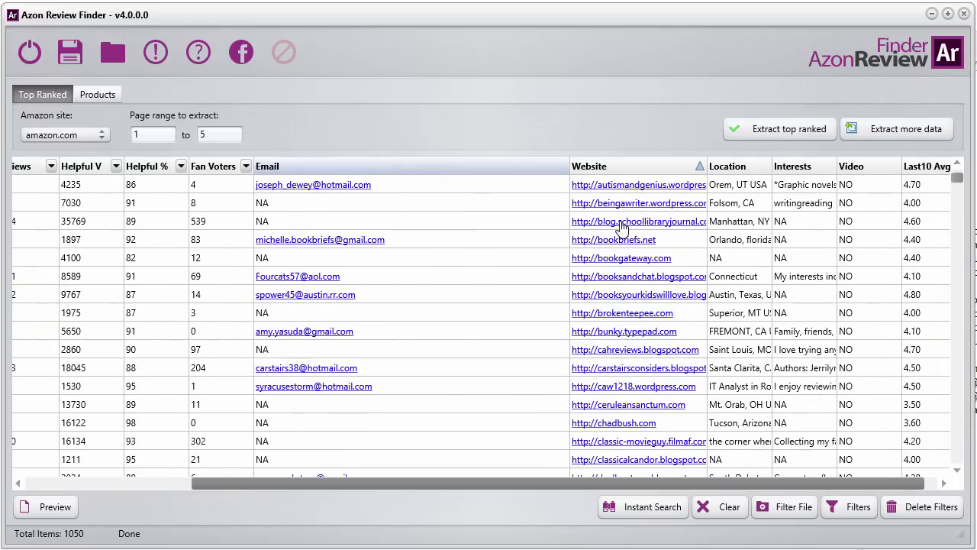
{"action": "left_click", "coordinate": [637, 221]}
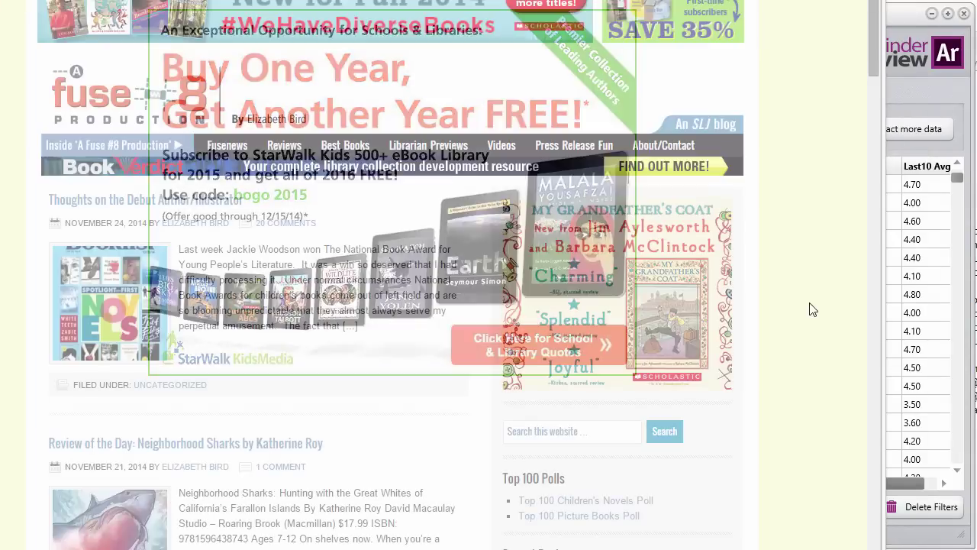
{"action": "scroll", "coordinate": [812, 314], "scroll_direction": "down", "scroll_amount": 15}
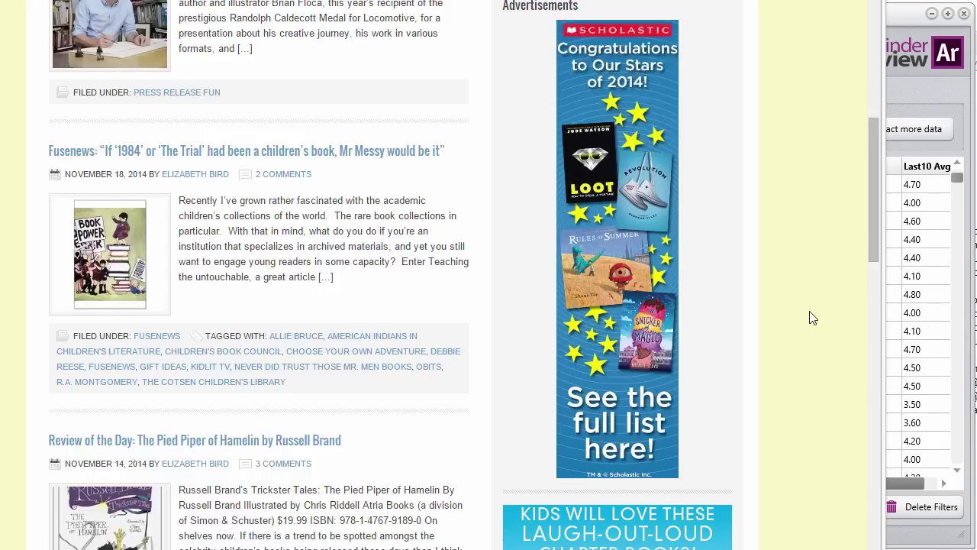
{"action": "scroll", "coordinate": [812, 315], "scroll_direction": "up", "scroll_amount": 15}
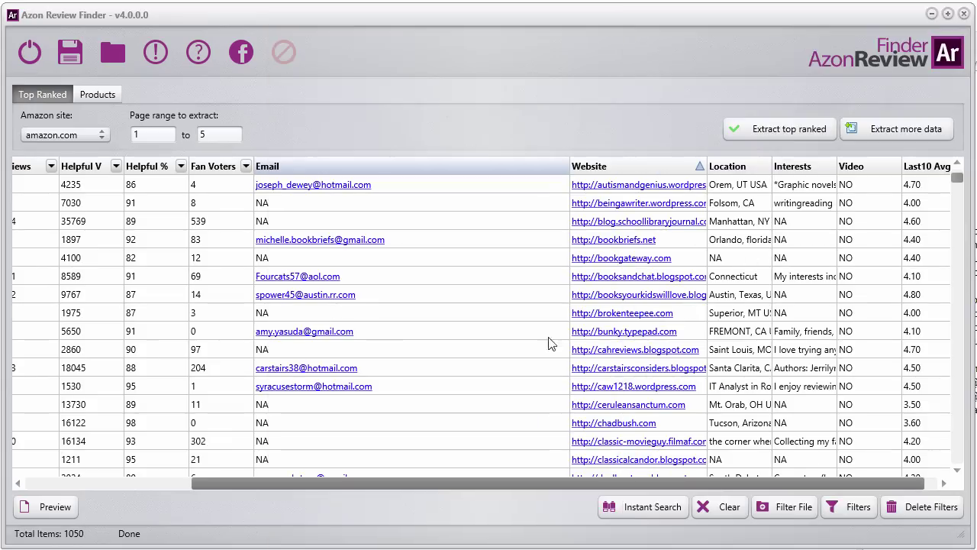
Step: Search Google for the name of the rank 352 reviewer, who has no email listed, and look through the results
{"action": "left_click", "coordinate": [505, 317]}
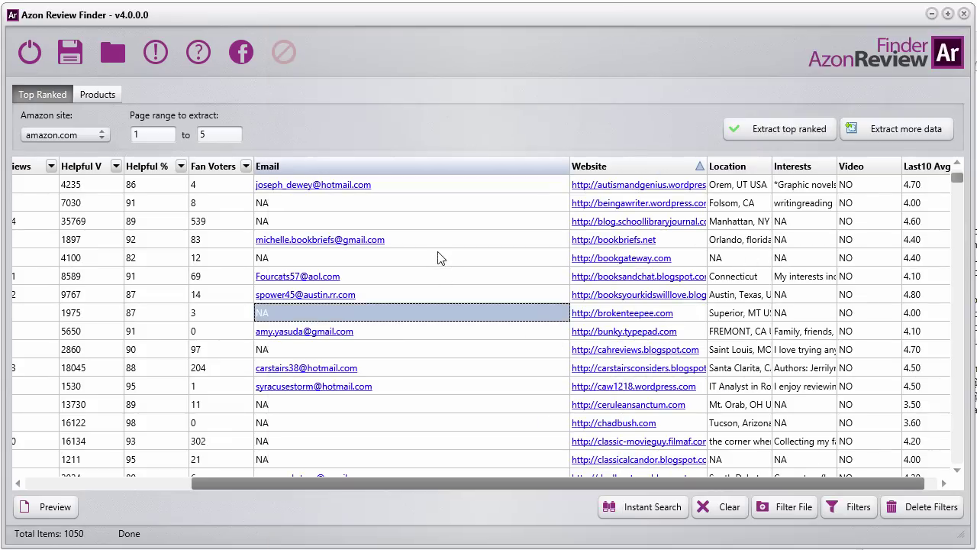
{"action": "scroll", "coordinate": [451, 282], "scroll_direction": "up", "scroll_amount": 2}
{"action": "scroll", "coordinate": [456, 313], "scroll_direction": "up", "scroll_amount": 1}
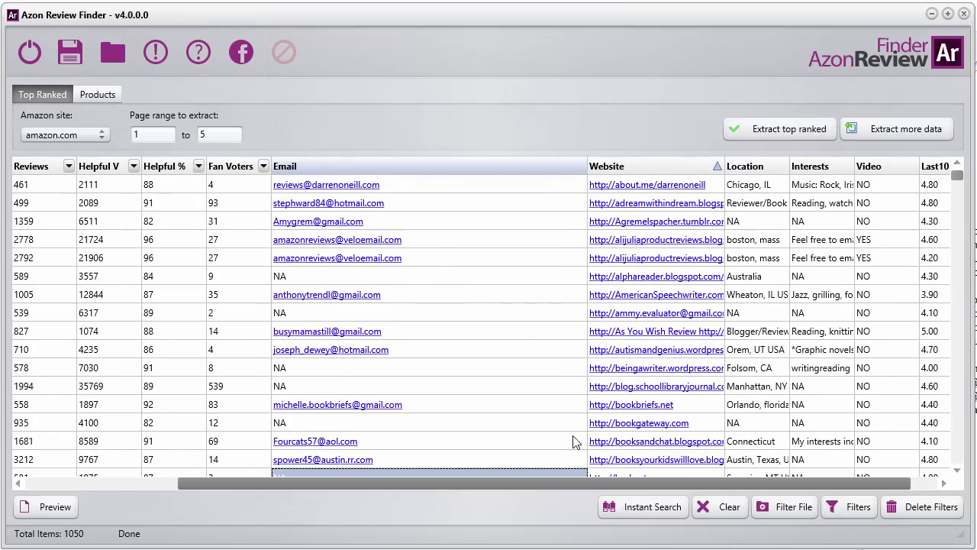
{"action": "left_click_drag", "start_coordinate": [497, 484], "coordinate": [239, 506]}
{"action": "left_click", "coordinate": [309, 261]}
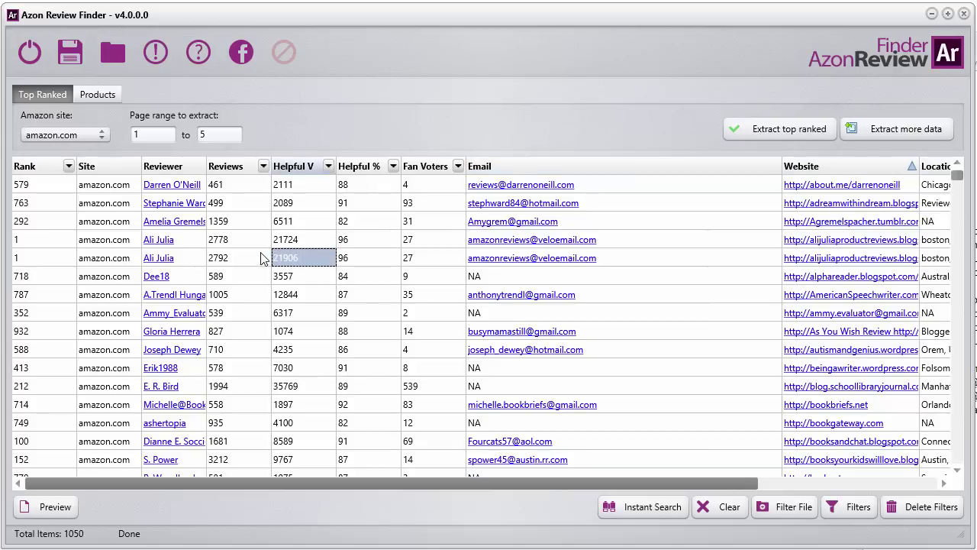
{"action": "left_click", "coordinate": [241, 313]}
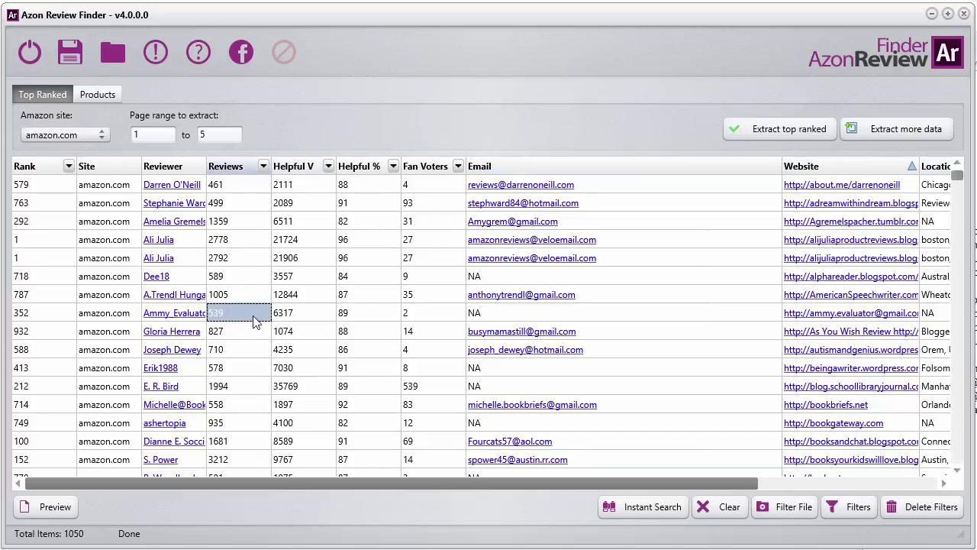
{"action": "right_click", "coordinate": [253, 316]}
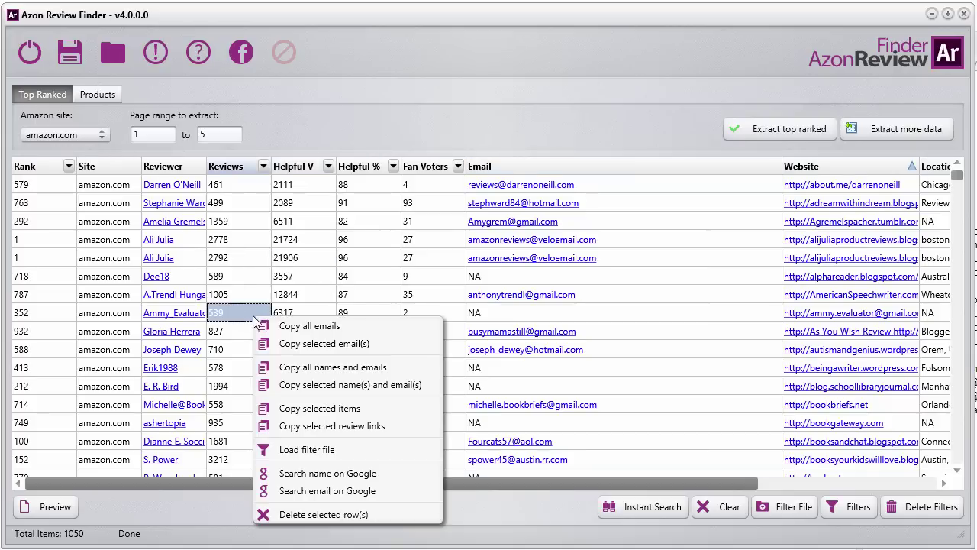
{"action": "left_click", "coordinate": [320, 475]}
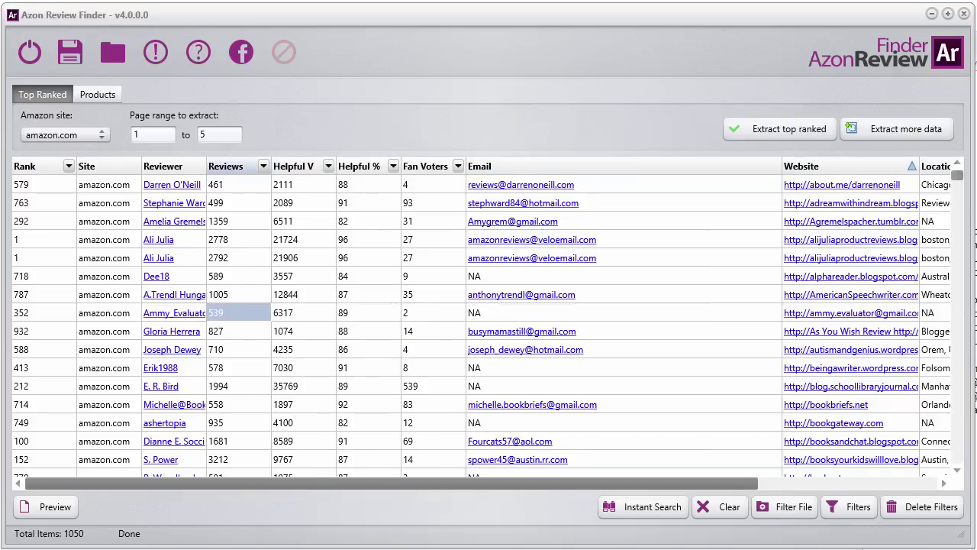
{"action": "scroll", "coordinate": [644, 240], "scroll_direction": "down", "scroll_amount": 2}
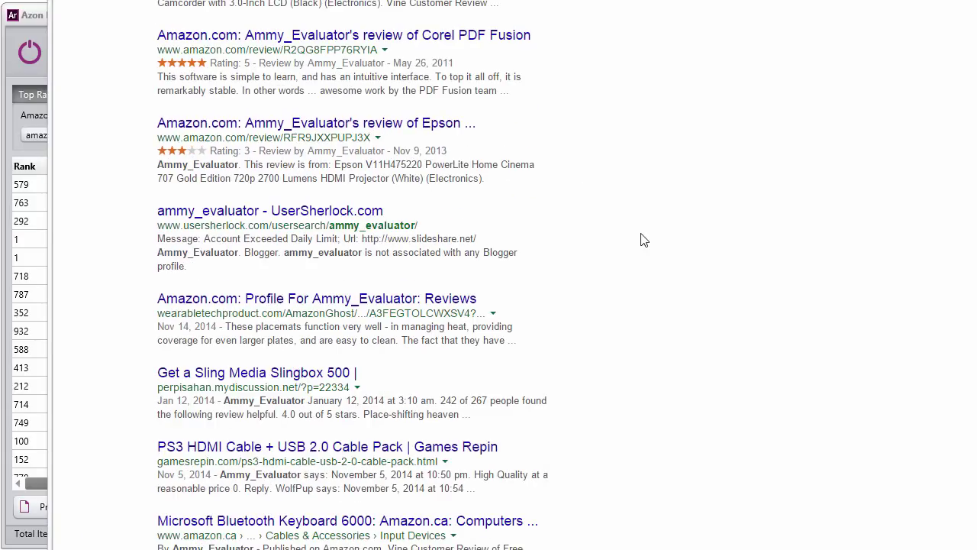
{"action": "scroll", "coordinate": [618, 316], "scroll_direction": "down", "scroll_amount": 2}
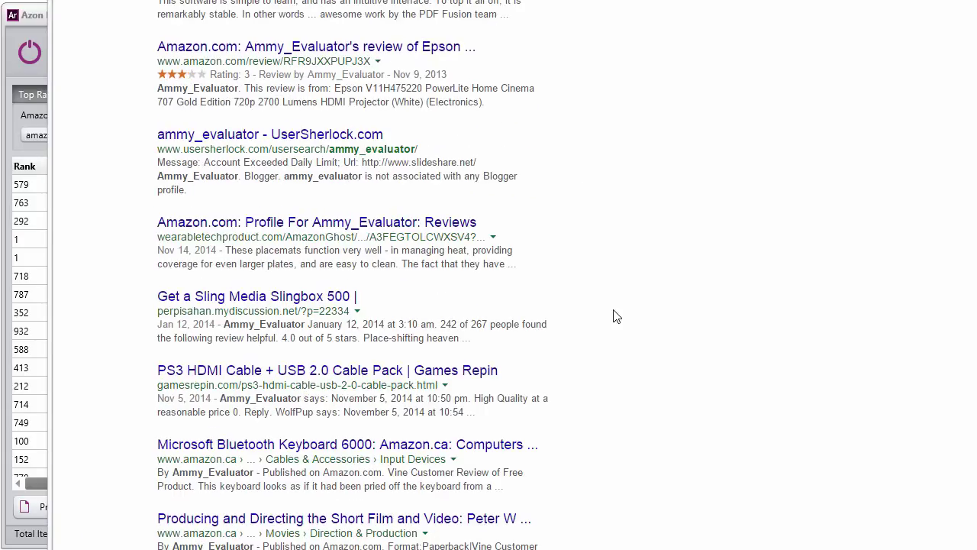
Step: Search Google for the quoted username of the rank 352 reviewer together with the word facebook
{"action": "scroll", "coordinate": [618, 317], "scroll_direction": "up", "scroll_amount": 4}
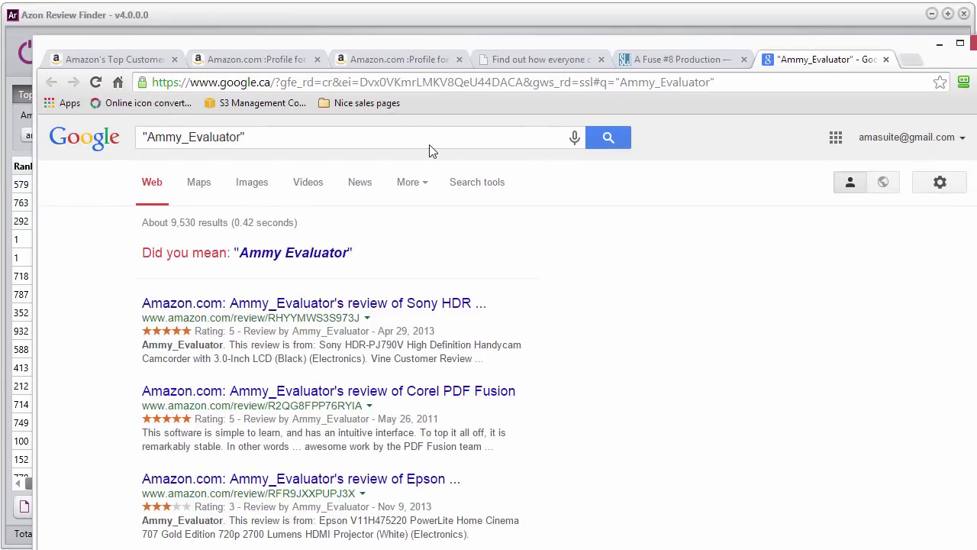
{"action": "left_click", "coordinate": [429, 139]}
{"action": "type", "text": "facenp"}
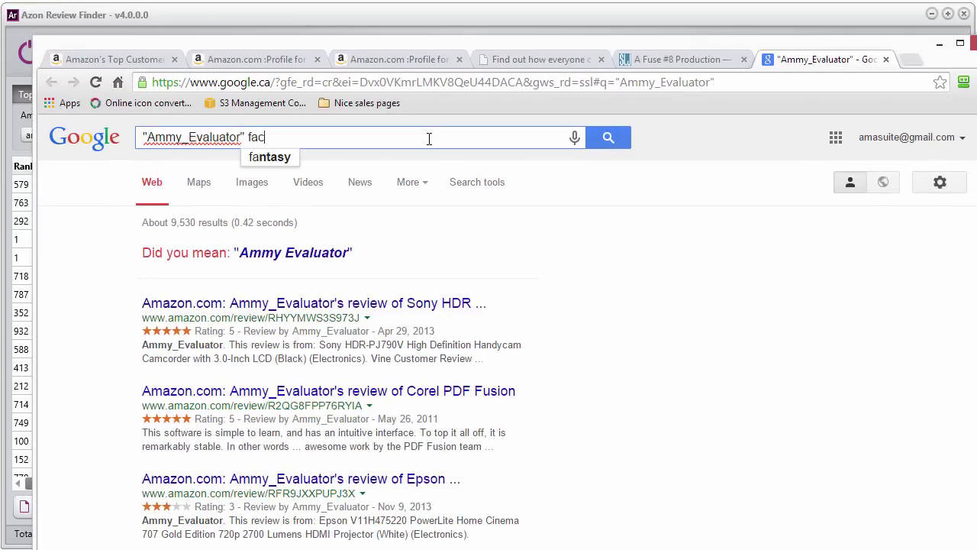
{"action": "key", "text": "BackSpace"}
{"action": "key", "text": "BackSpace"}
{"action": "key", "text": "BackSpace"}
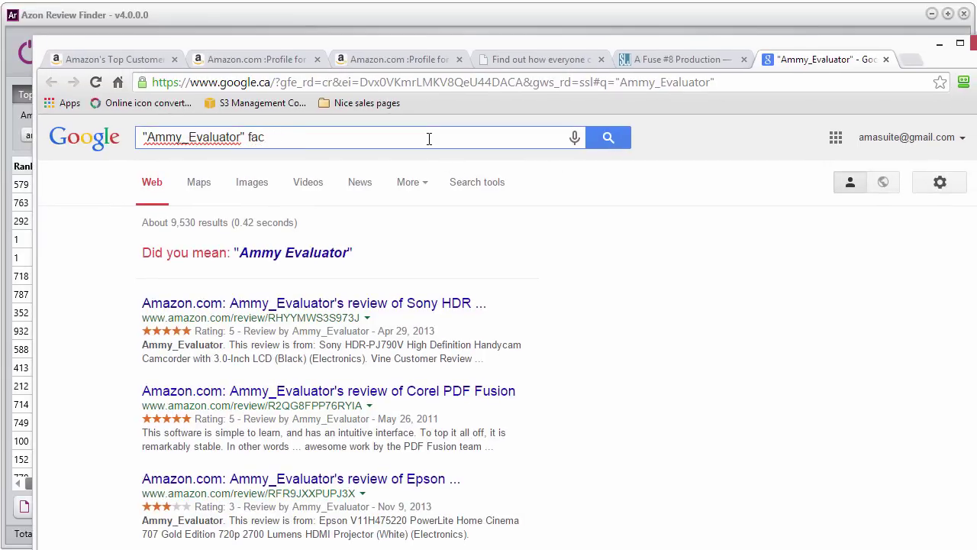
{"action": "type", "text": "book"}
{"action": "key", "text": "Left"}
{"action": "key", "text": "Left"}
{"action": "key", "text": "Left"}
{"action": "key", "text": "Left"}
{"action": "type", "text": "e"}
{"action": "key", "text": "Return"}
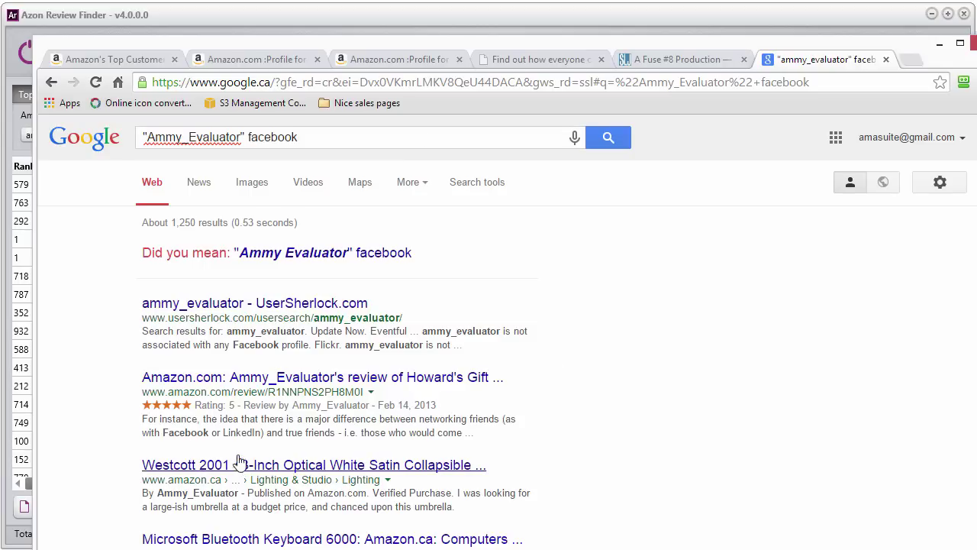
Step: Repeat the Facebook search with a space instead of the underscore in the username, then return to Azon Review Finder's reviewer list
{"action": "left_click", "coordinate": [188, 142]}
{"action": "key", "text": "BackSpace"}
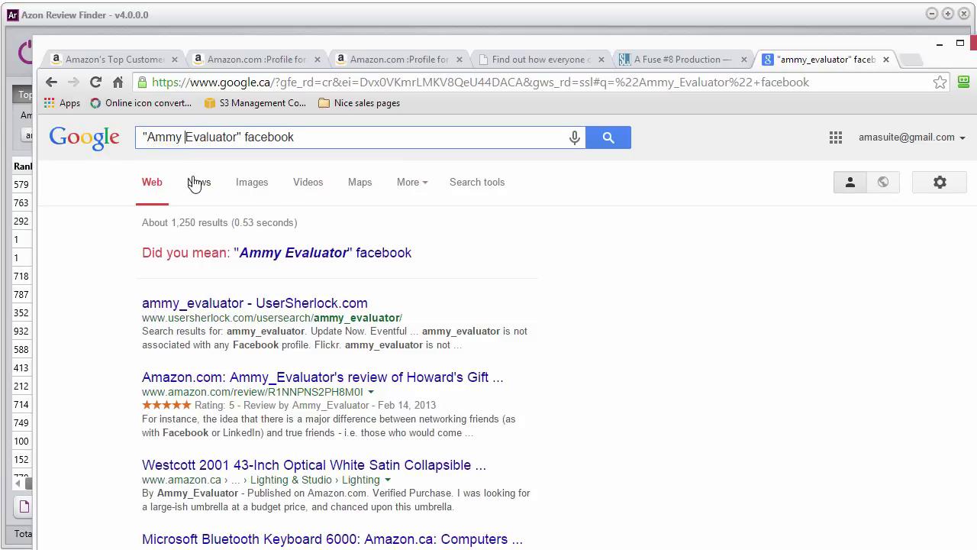
{"action": "left_click", "coordinate": [603, 138]}
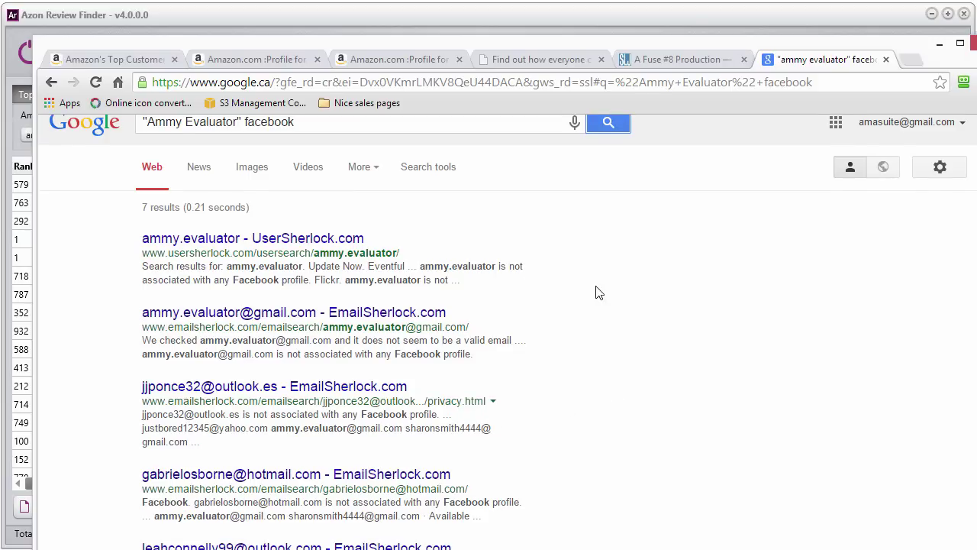
{"action": "left_click", "coordinate": [940, 43]}
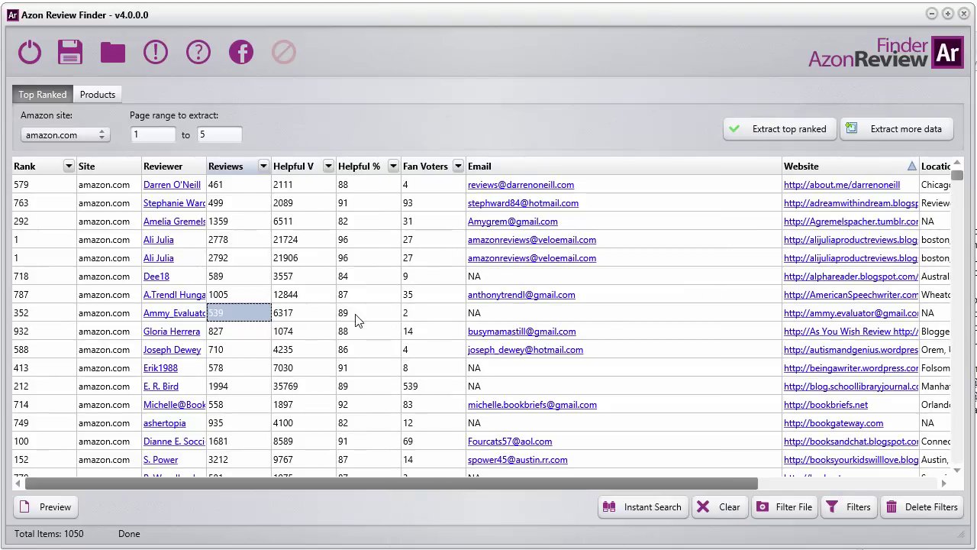
{"action": "left_click", "coordinate": [360, 320]}
{"action": "scroll", "coordinate": [334, 347], "scroll_direction": "down", "scroll_amount": 1}
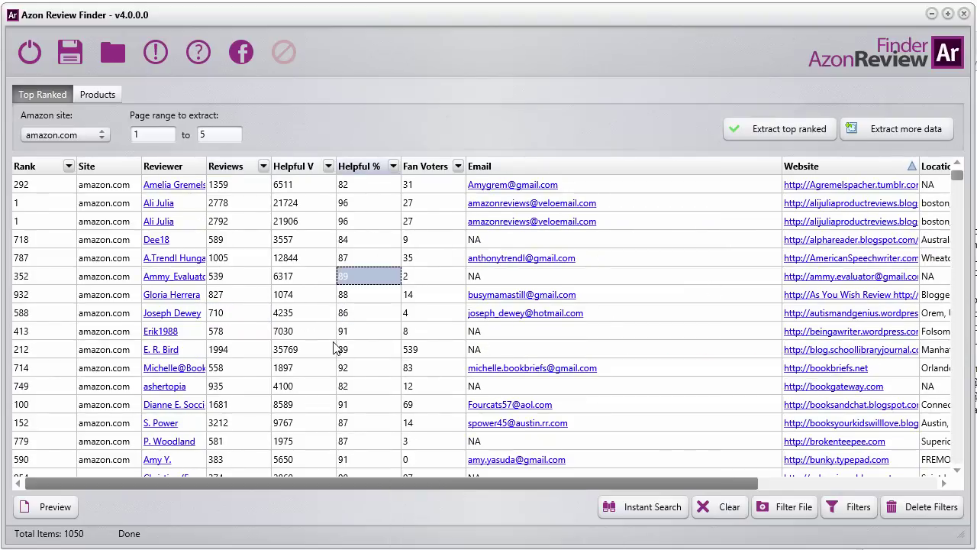
{"action": "scroll", "coordinate": [334, 284], "scroll_direction": "up", "scroll_amount": 2}
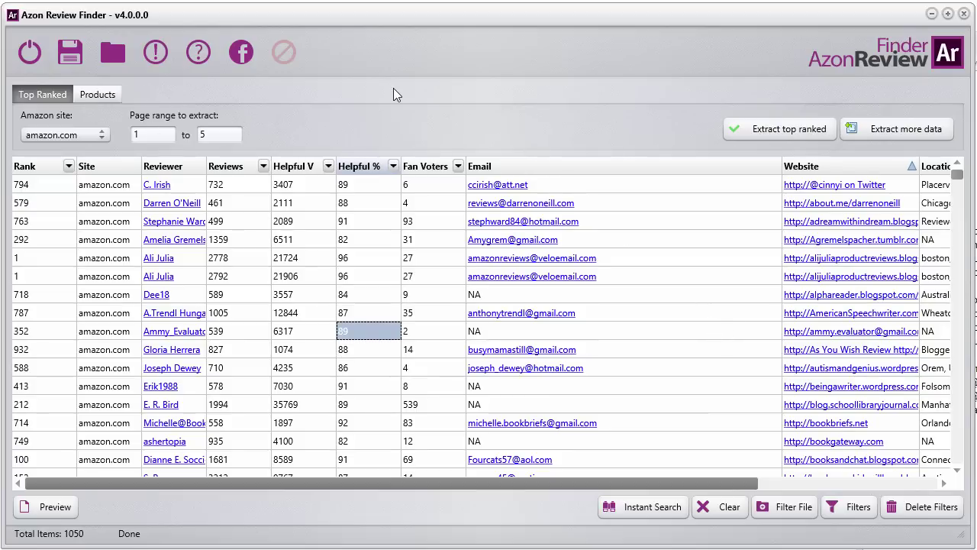
Step: View the product extraction options and clear all extracted reviewer data
{"action": "left_click", "coordinate": [97, 95]}
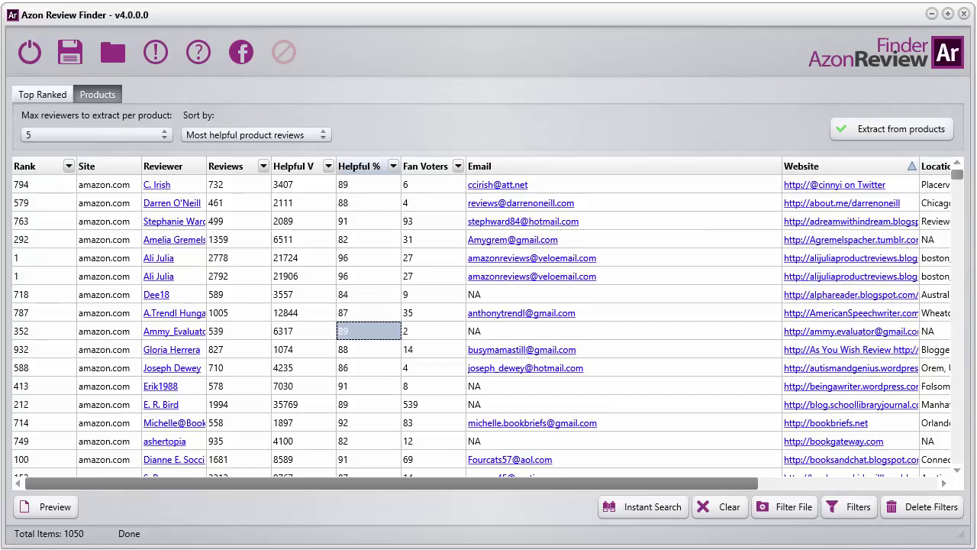
{"action": "left_click", "coordinate": [719, 507]}
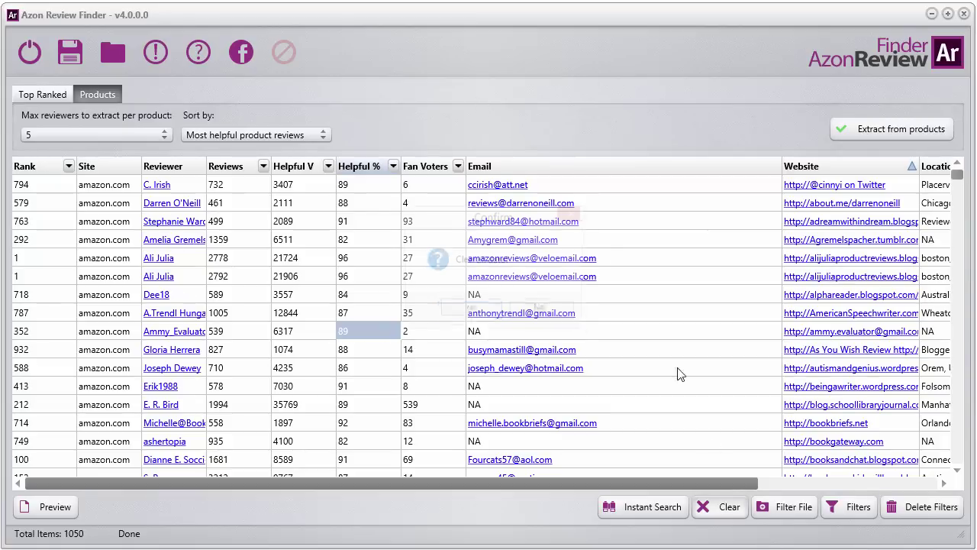
{"action": "left_click", "coordinate": [469, 311]}
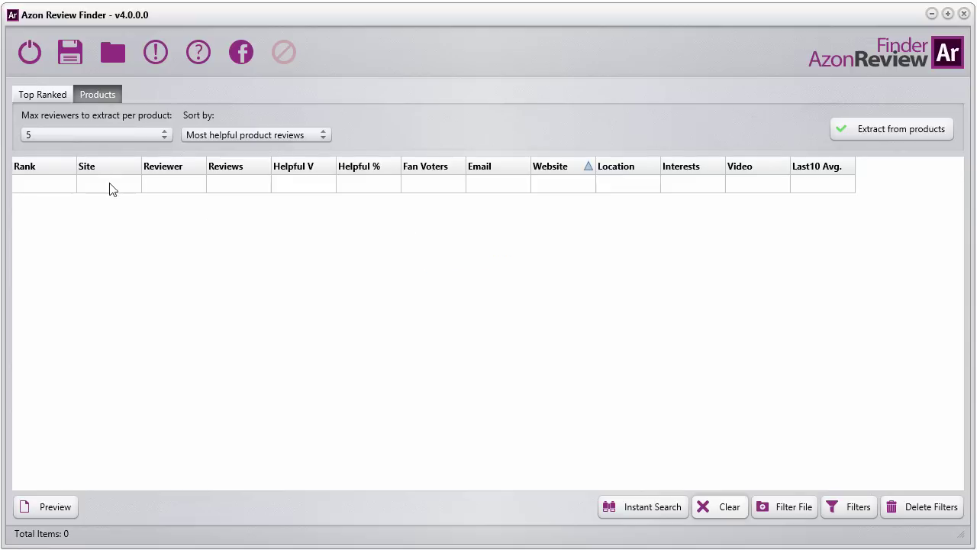
Step: Start extracting the top ranked reviewers from pages 500 to 550 of amazon.com and stop the extraction partway
{"action": "left_click", "coordinate": [47, 96]}
{"action": "left_click", "coordinate": [157, 135]}
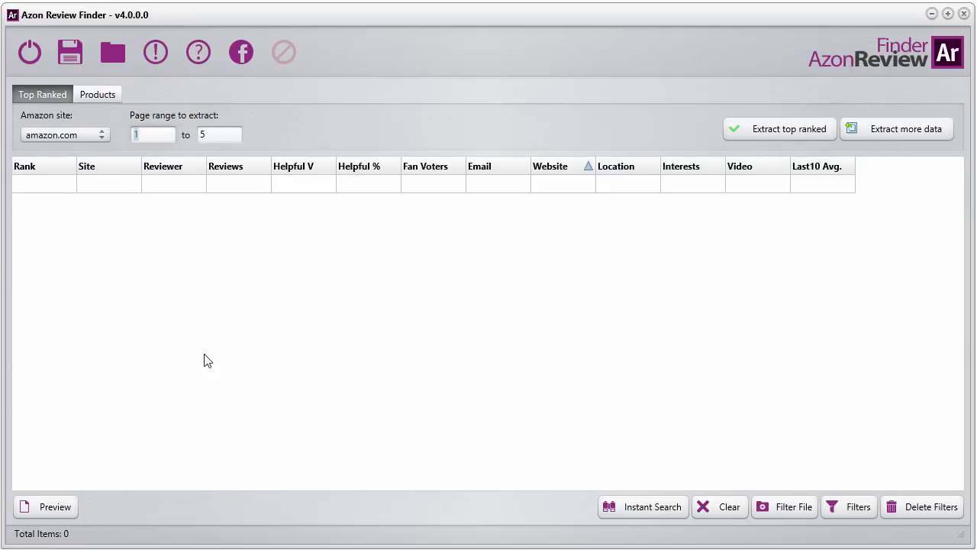
{"action": "type", "text": "500"}
{"action": "left_click", "coordinate": [222, 135]}
{"action": "type", "text": "550"}
{"action": "left_click", "coordinate": [801, 131]}
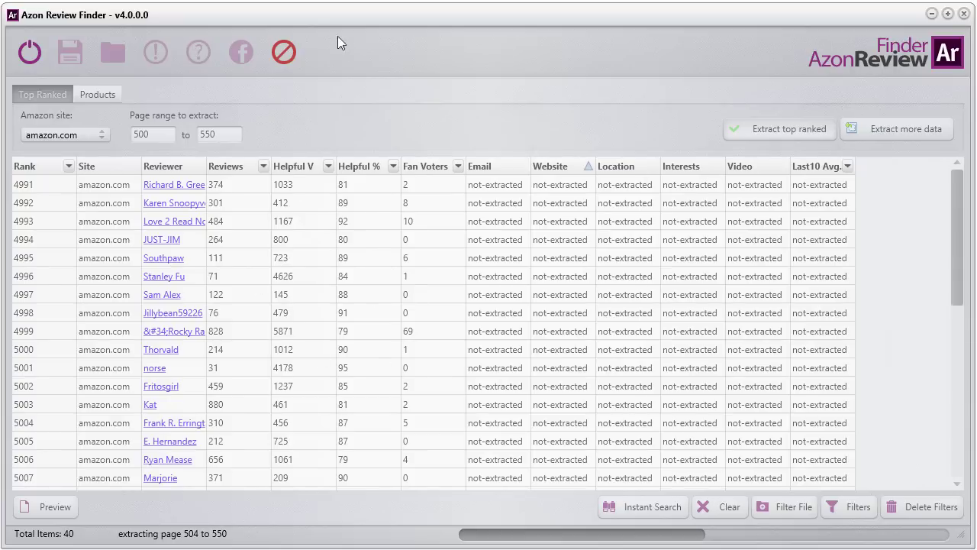
{"action": "left_click", "coordinate": [283, 50]}
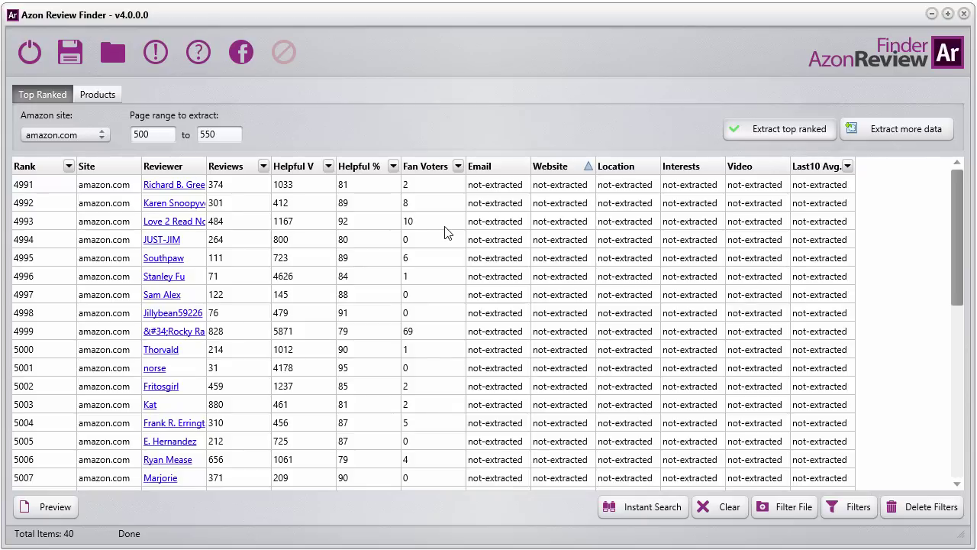
Step: Set the end of the top ranked page range to 1000 and view the available Amazon sites
{"action": "double_click", "coordinate": [156, 133]}
{"action": "left_click", "coordinate": [219, 135]}
{"action": "double_click", "coordinate": [227, 135]}
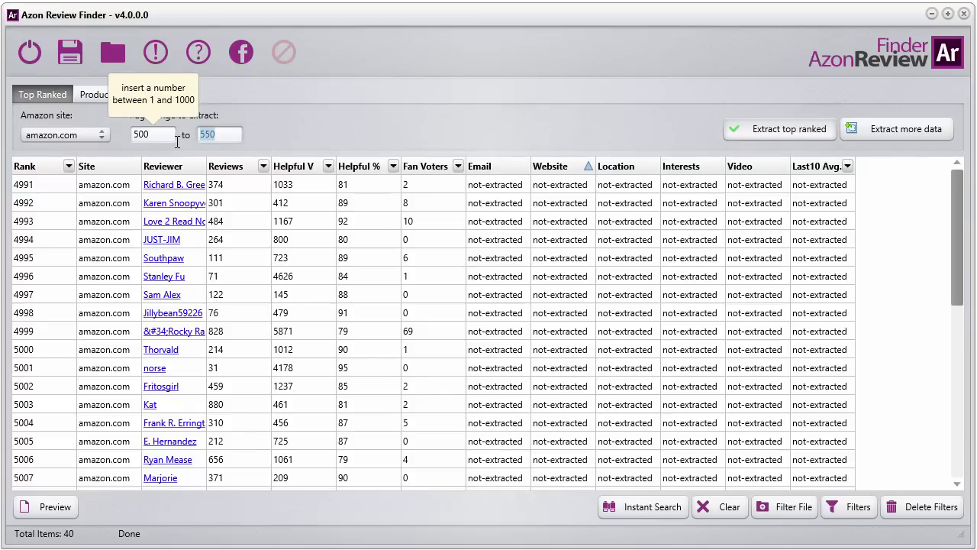
{"action": "type", "text": "1000"}
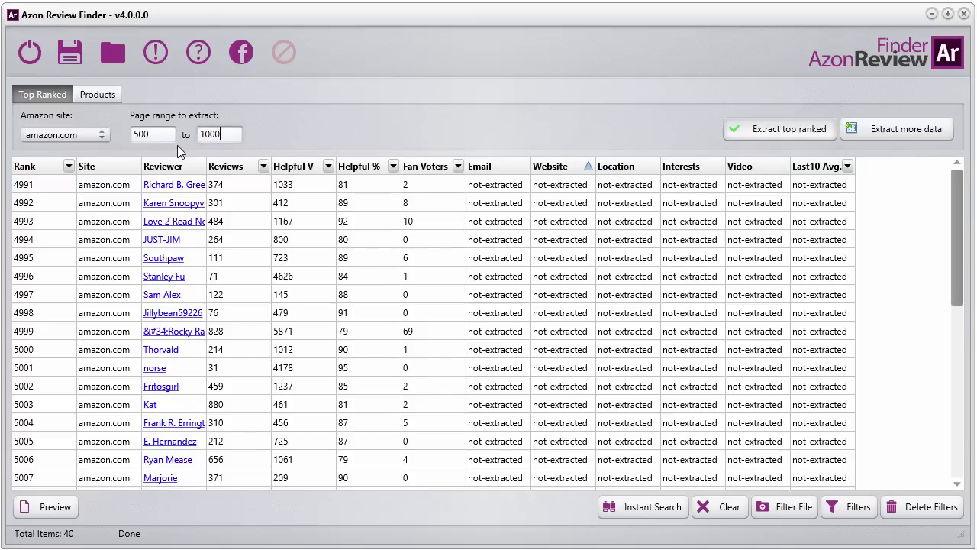
{"action": "double_click", "coordinate": [226, 134]}
{"action": "left_click", "coordinate": [213, 134]}
{"action": "left_click", "coordinate": [364, 332]}
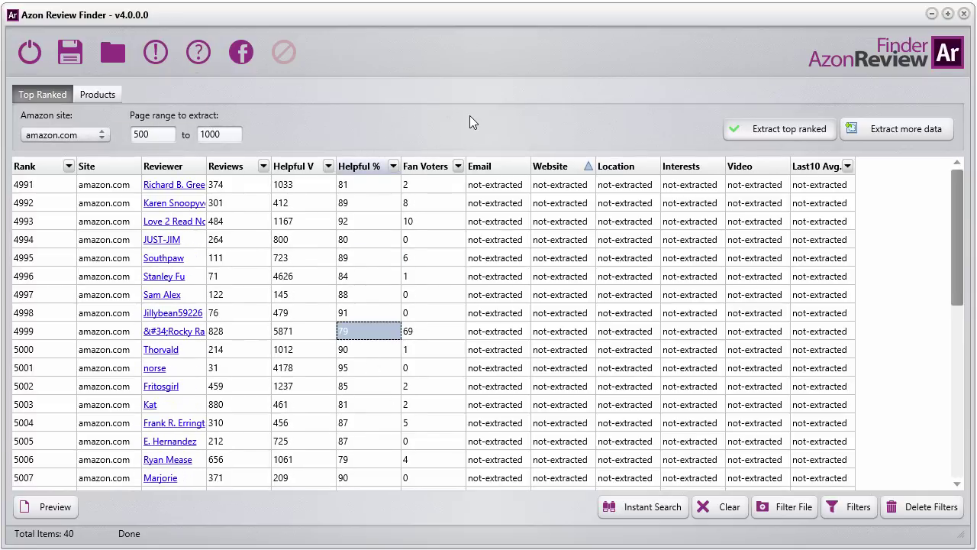
{"action": "left_click", "coordinate": [74, 135]}
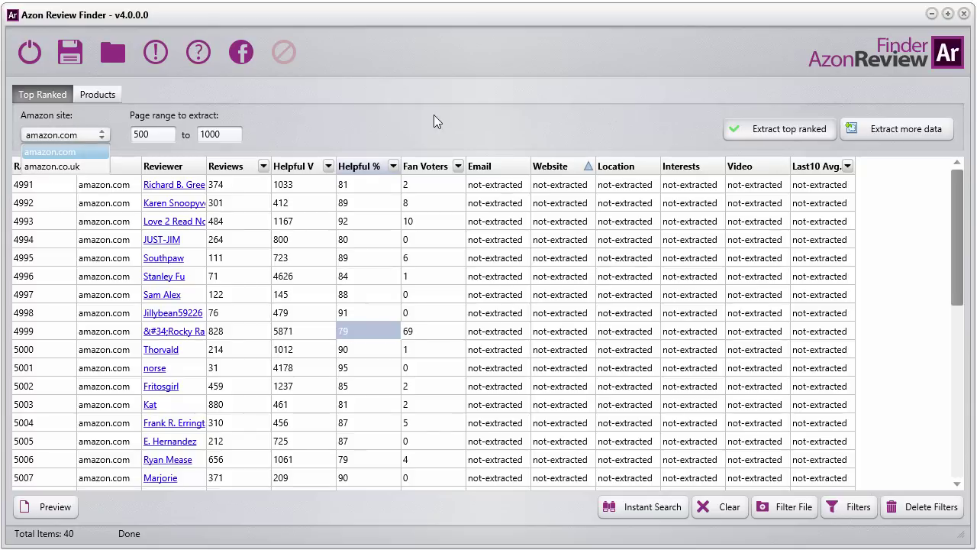
{"action": "left_click", "coordinate": [434, 115]}
Step: Clear all extracted data and switch to extracting reviewers from products
{"action": "left_click", "coordinate": [730, 508]}
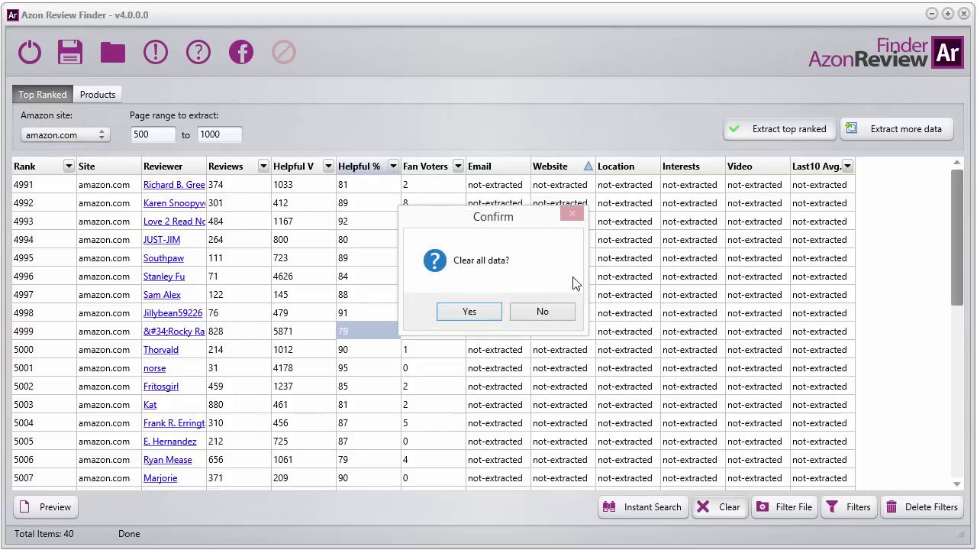
{"action": "left_click", "coordinate": [475, 314]}
{"action": "left_click", "coordinate": [99, 94]}
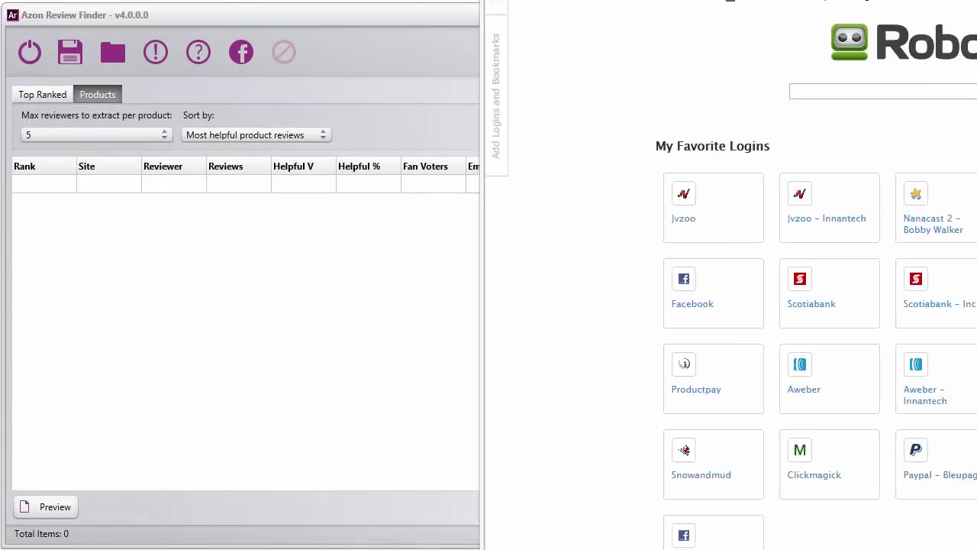
Step: Open amazon.com in the browser, search for ipod, and open the Apple iPod nano 16GB Space Gray product page
{"action": "type", "text": "amazon.com"}
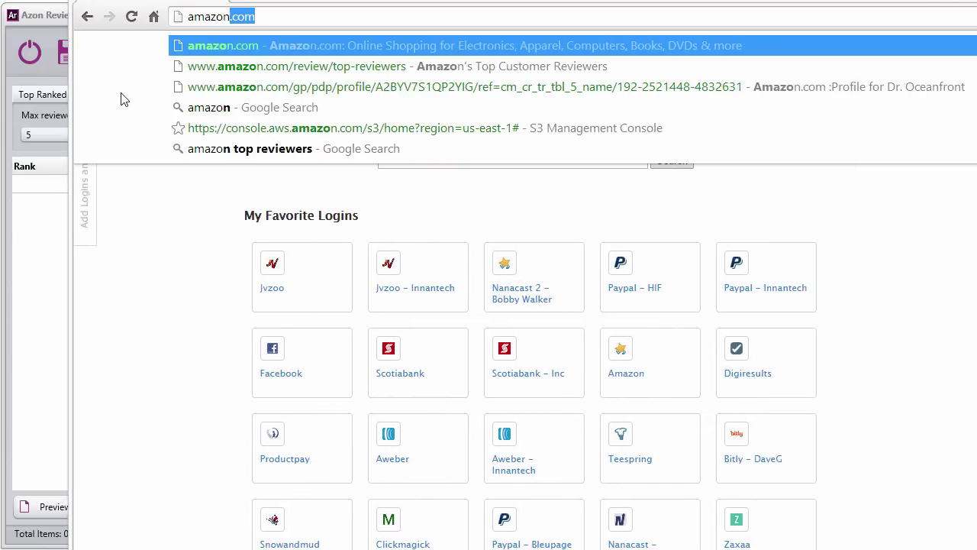
{"action": "key", "text": "Return"}
{"action": "left_click", "coordinate": [363, 81]}
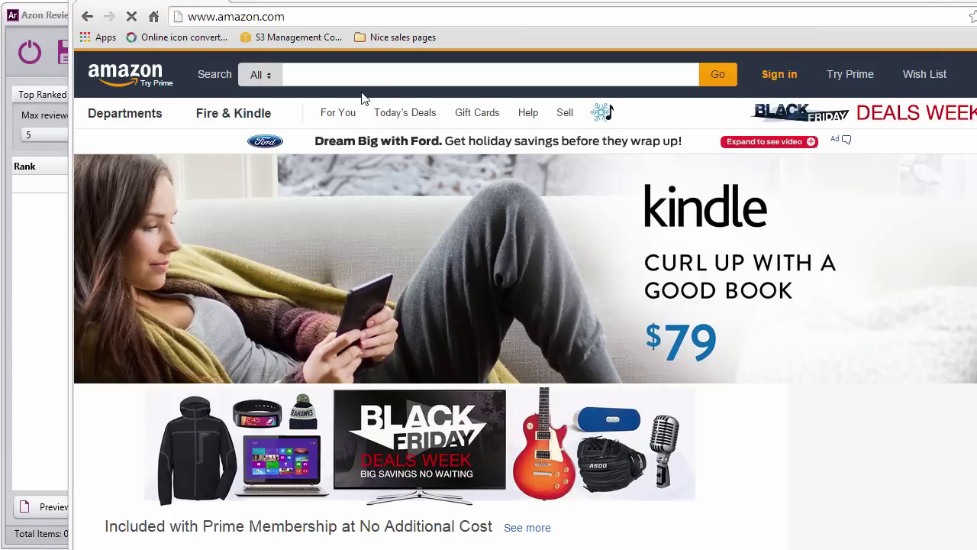
{"action": "type", "text": "ipod"}
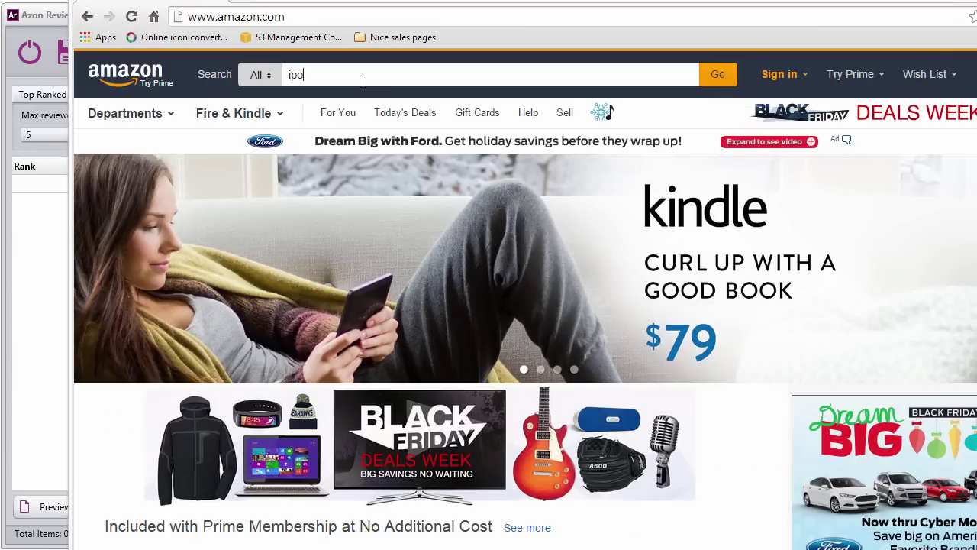
{"action": "key", "text": "Return"}
{"action": "left_click", "coordinate": [311, 506]}
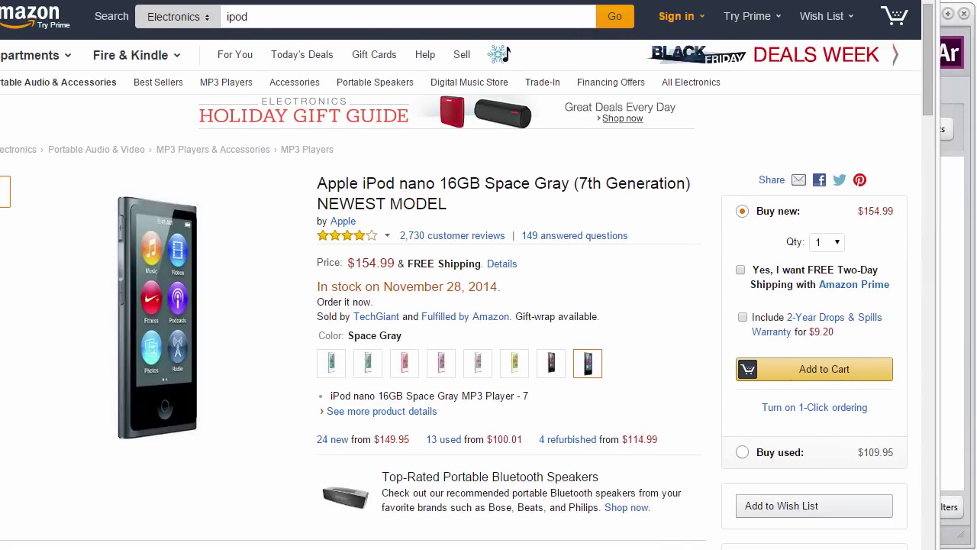
Step: Look through the customer reviews on the iPod nano page, then return to Azon Review Finder
{"action": "left_click", "coordinate": [425, 246]}
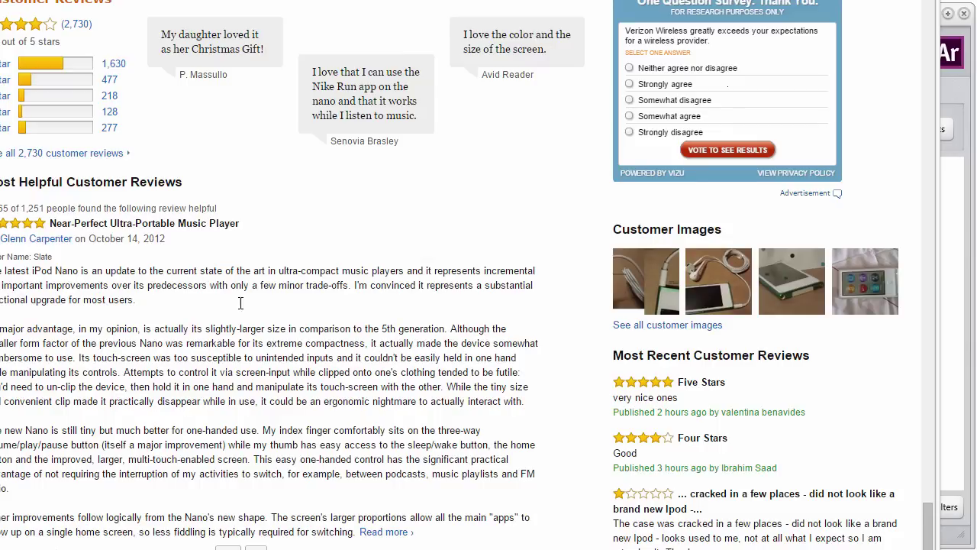
{"action": "scroll", "coordinate": [240, 299], "scroll_direction": "down", "scroll_amount": 9}
{"action": "scroll", "coordinate": [312, 473], "scroll_direction": "up", "scroll_amount": 14}
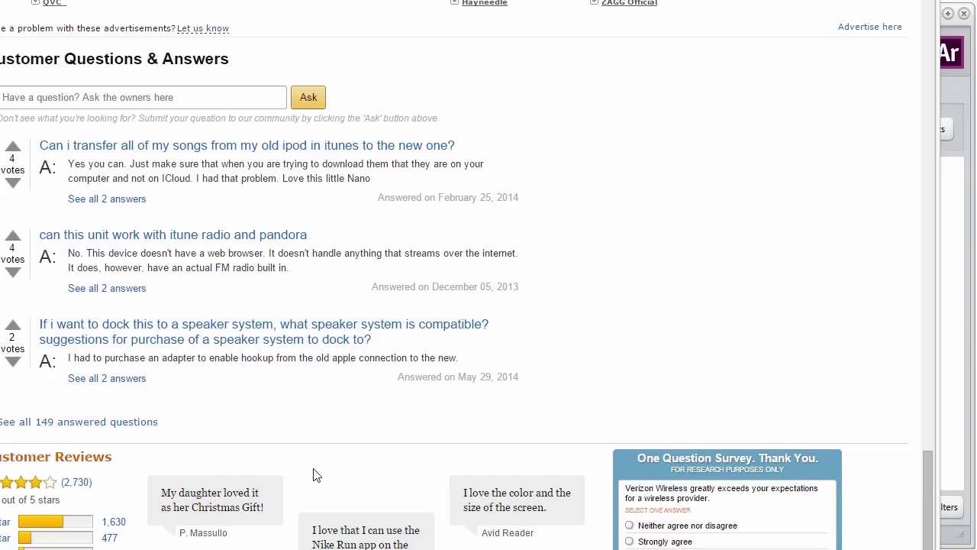
{"action": "scroll", "coordinate": [596, 436], "scroll_direction": "down", "scroll_amount": 2}
{"action": "scroll", "coordinate": [514, 346], "scroll_direction": "down", "scroll_amount": 3}
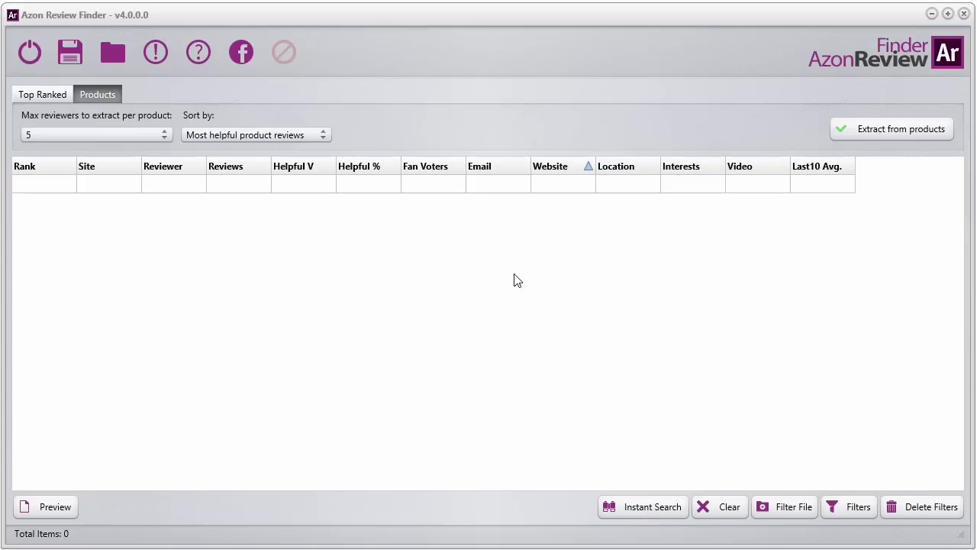
Step: View the choices for maximum reviewers to extract per product and select 5
{"action": "left_click", "coordinate": [121, 138]}
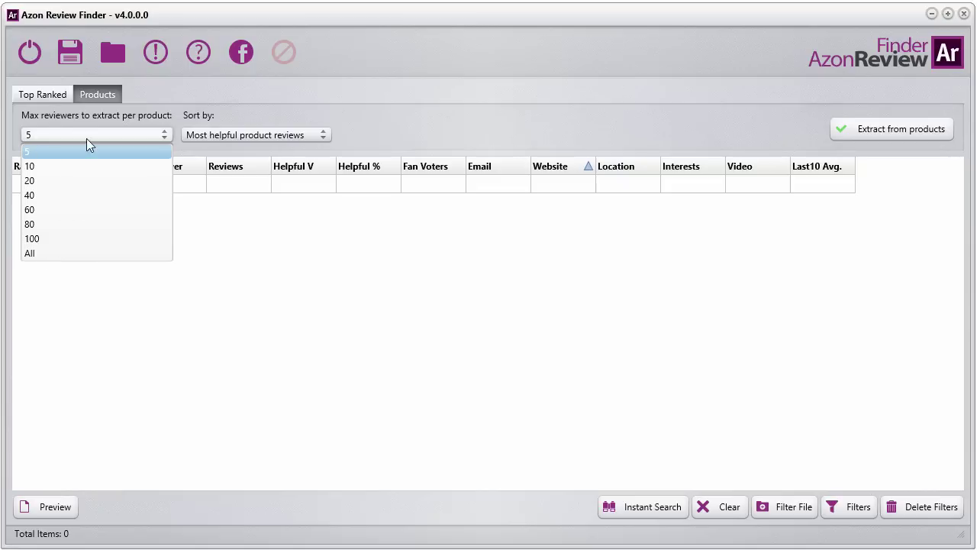
{"action": "left_click", "coordinate": [64, 166]}
{"action": "left_click", "coordinate": [60, 141]}
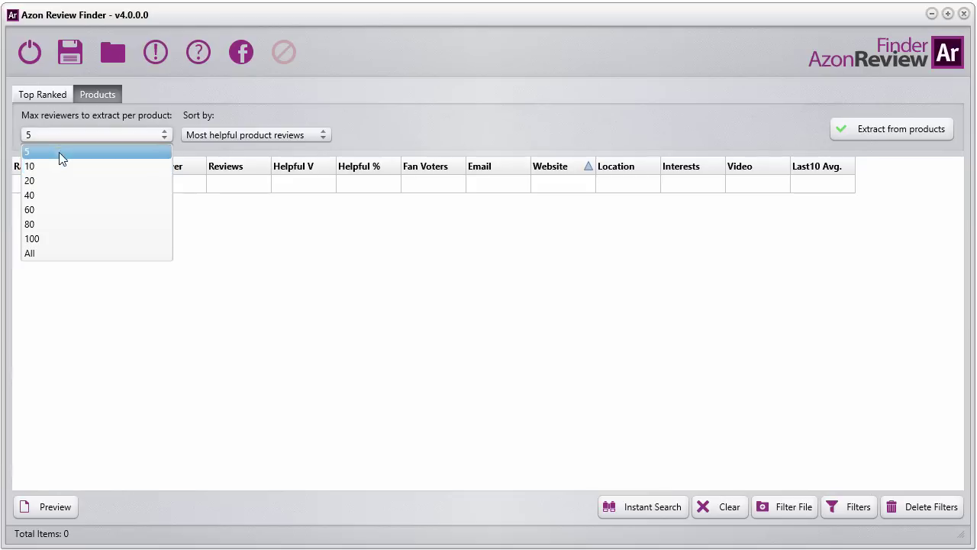
{"action": "left_click", "coordinate": [62, 153]}
Step: Try sorting by Newest product reviews, then set the sort order to Most helpful product reviews
{"action": "left_click", "coordinate": [297, 136]}
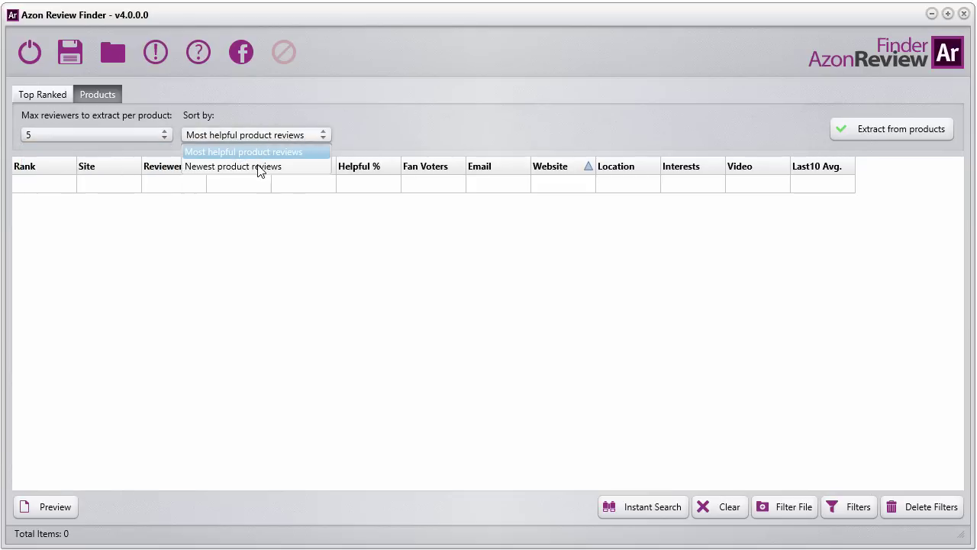
{"action": "left_click", "coordinate": [258, 167]}
{"action": "left_click", "coordinate": [263, 139]}
{"action": "left_click", "coordinate": [263, 150]}
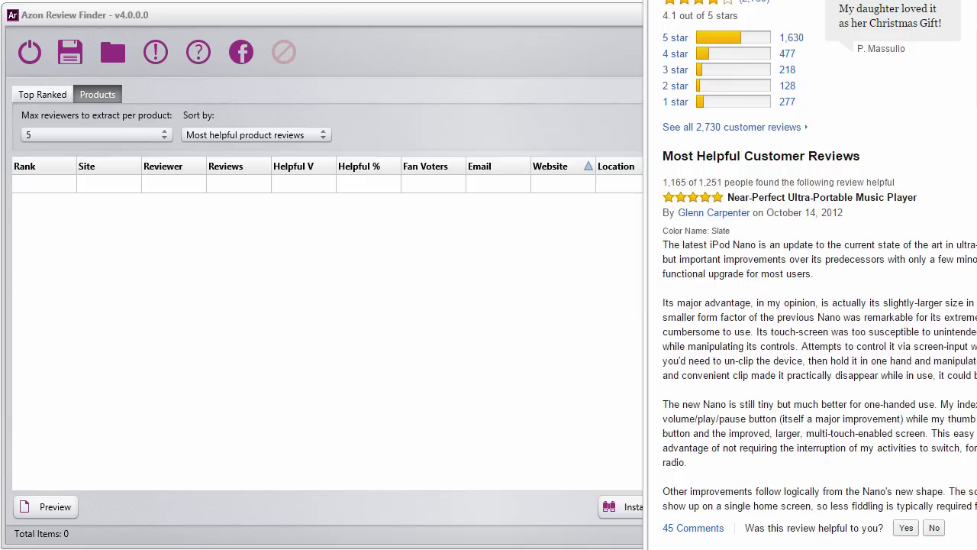
Step: Return to the iPod nano page in the browser, highlight the Most Helpful Customer Reviews heading, and examine the reviews below it
{"action": "scroll", "coordinate": [546, 328], "scroll_direction": "up", "scroll_amount": 1}
{"action": "scroll", "coordinate": [546, 329], "scroll_direction": "up", "scroll_amount": 10}
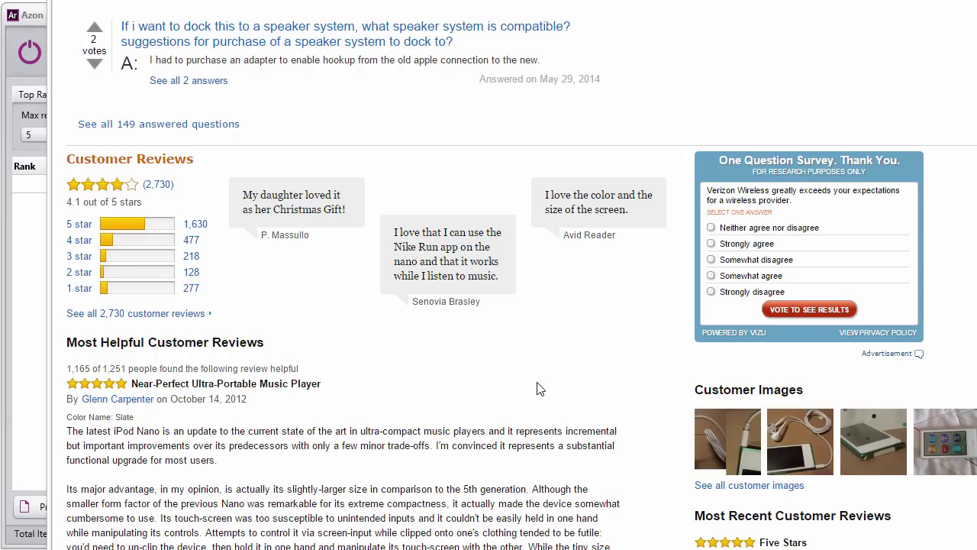
{"action": "scroll", "coordinate": [611, 382], "scroll_direction": "down", "scroll_amount": 6}
{"action": "scroll", "coordinate": [600, 376], "scroll_direction": "down", "scroll_amount": 3}
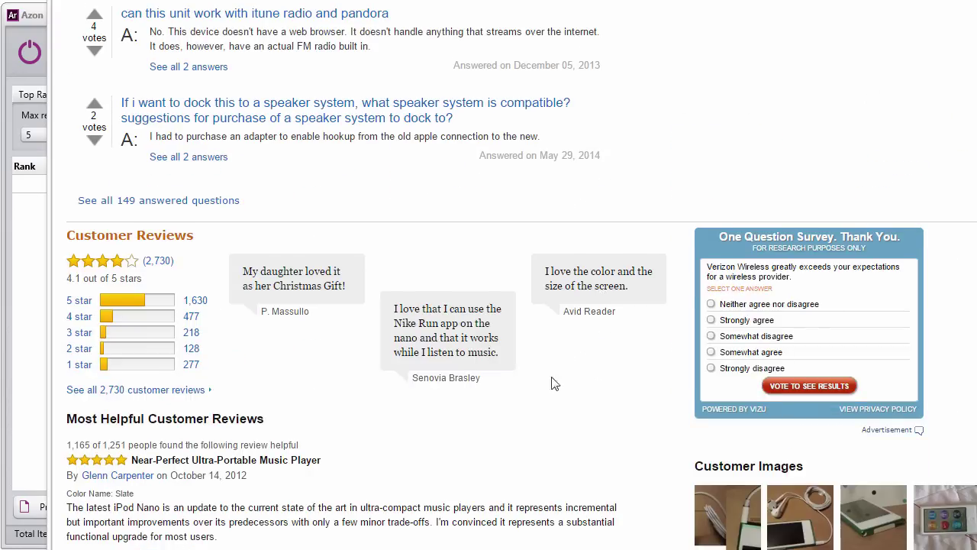
{"action": "left_click_drag", "start_coordinate": [92, 419], "coordinate": [248, 419]}
{"action": "left_click", "coordinate": [486, 461]}
{"action": "scroll", "coordinate": [482, 464], "scroll_direction": "down", "scroll_amount": 6}
{"action": "scroll", "coordinate": [482, 463], "scroll_direction": "down", "scroll_amount": 8}
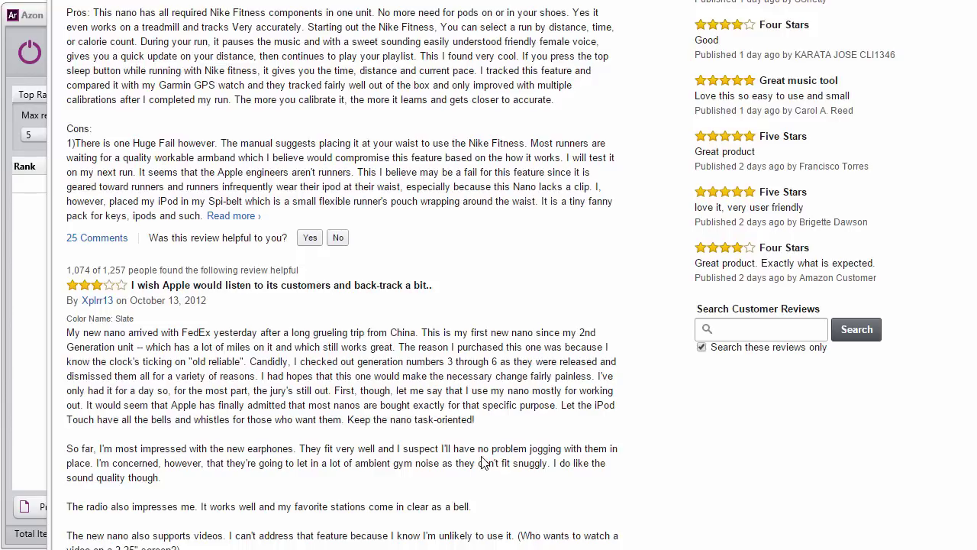
Step: Switch to Azon Review Finder, open the product links entry for extracting reviewers, and enlarge the Azon Top 100 Analyzer window
{"action": "scroll", "coordinate": [503, 433], "scroll_direction": "up", "scroll_amount": 14}
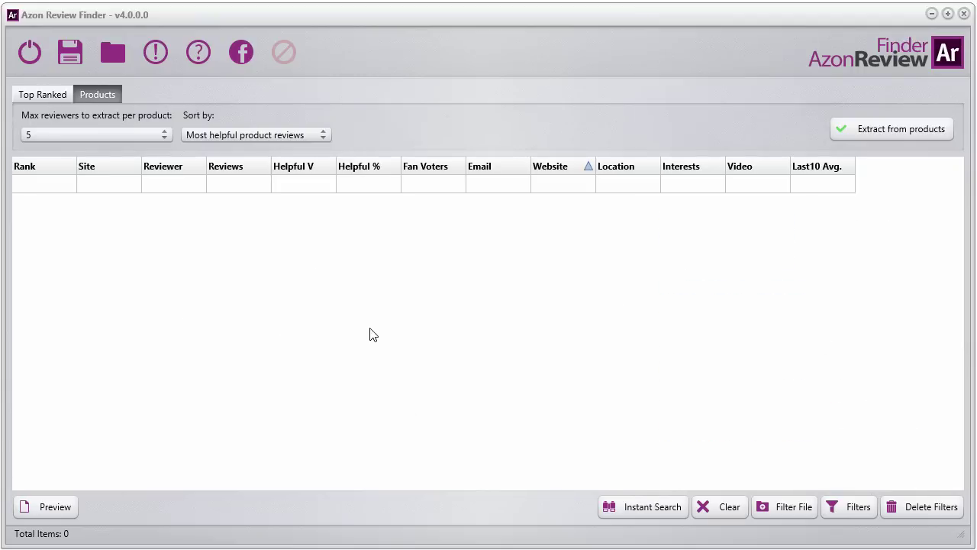
{"action": "left_click", "coordinate": [925, 128]}
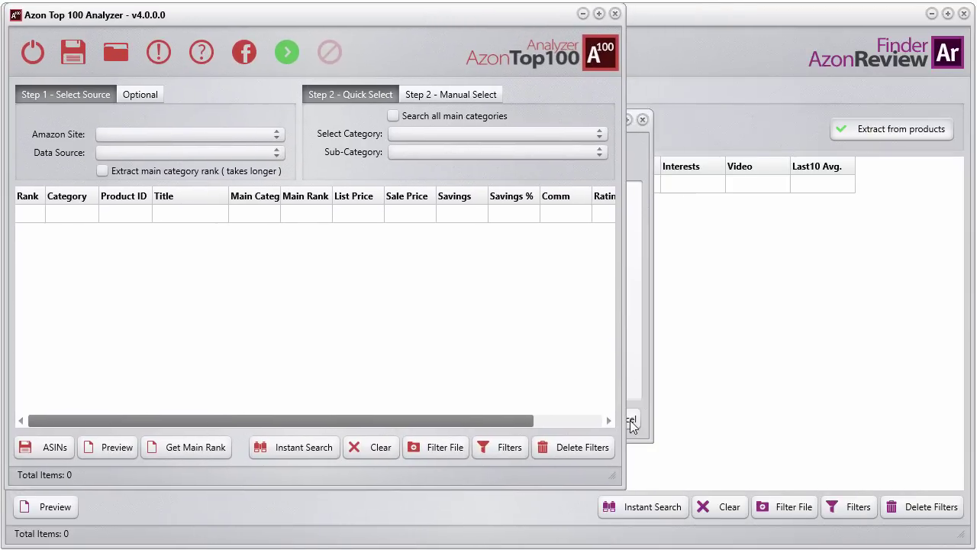
{"action": "left_click_drag", "start_coordinate": [613, 475], "coordinate": [968, 532]}
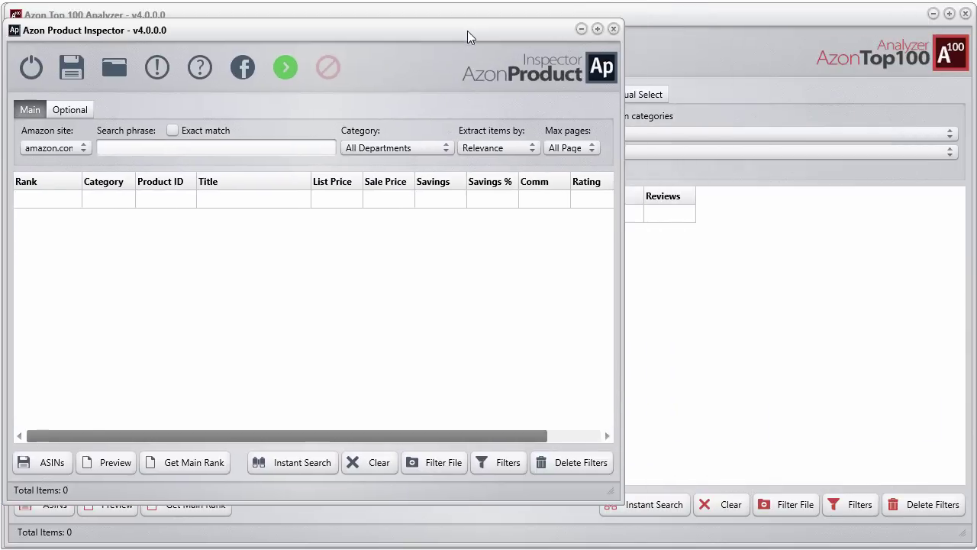
Step: Reposition and enlarge the Azon Product Inspector window, run a product search for "3d tv", and stop it early
{"action": "left_click_drag", "start_coordinate": [467, 30], "coordinate": [458, 21]}
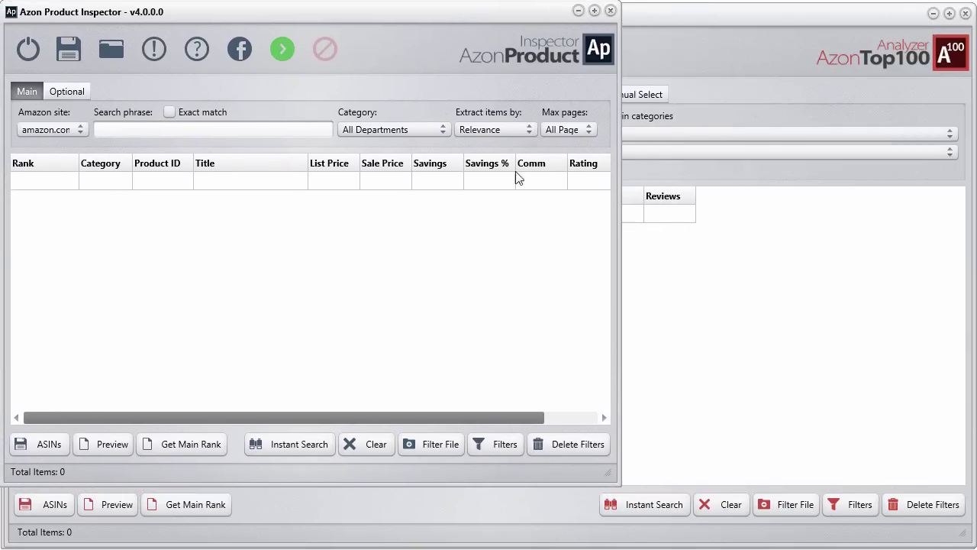
{"action": "left_click_drag", "start_coordinate": [608, 478], "coordinate": [974, 546]}
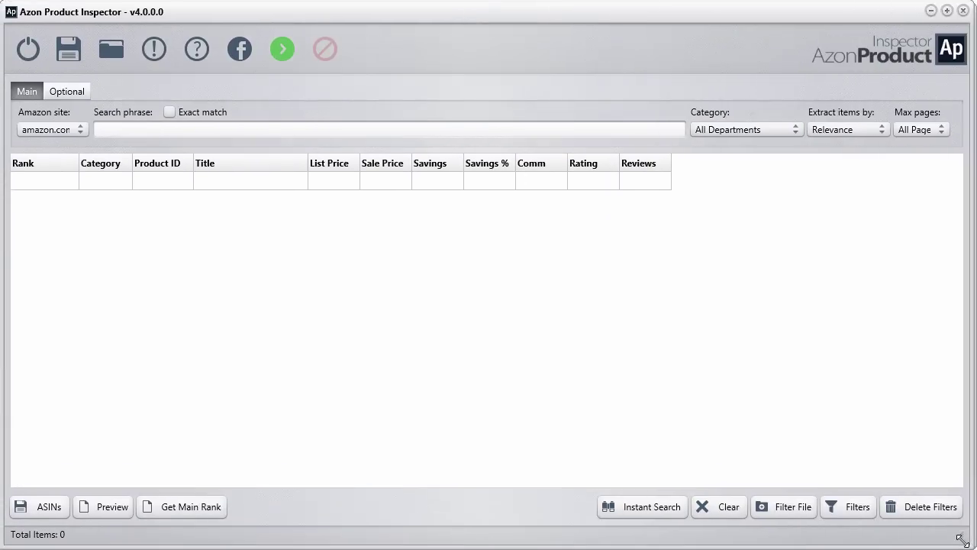
{"action": "left_click", "coordinate": [263, 130]}
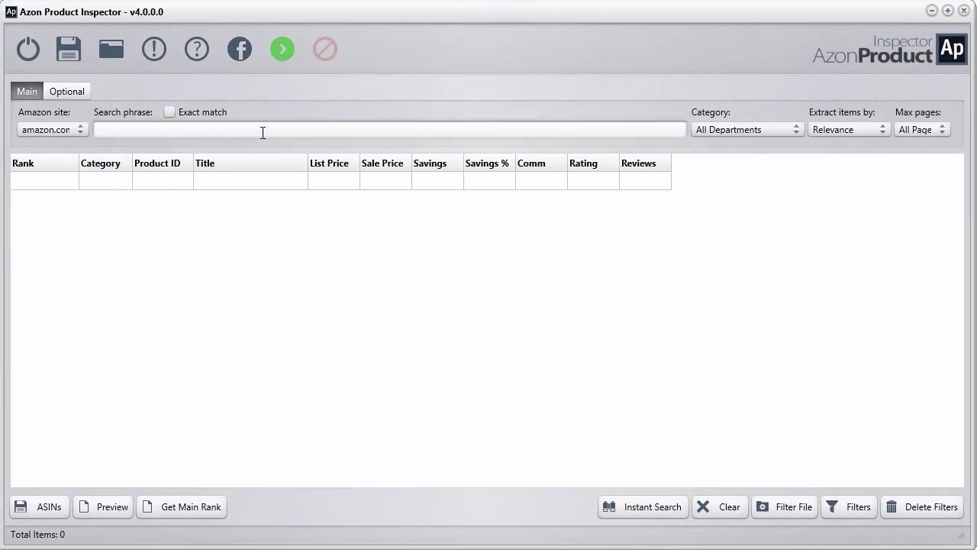
{"action": "type", "text": "3d tv"}
{"action": "left_click", "coordinate": [281, 49]}
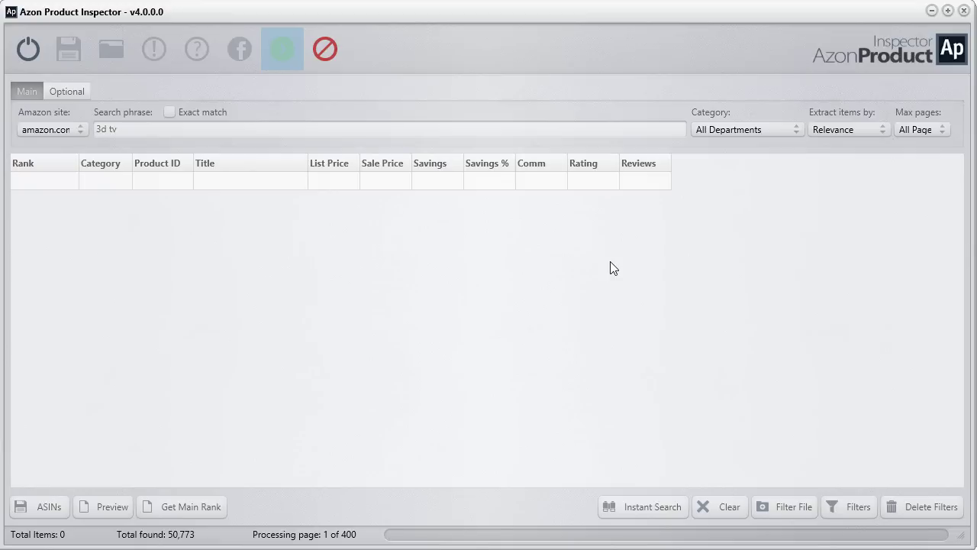
{"action": "left_click", "coordinate": [324, 49]}
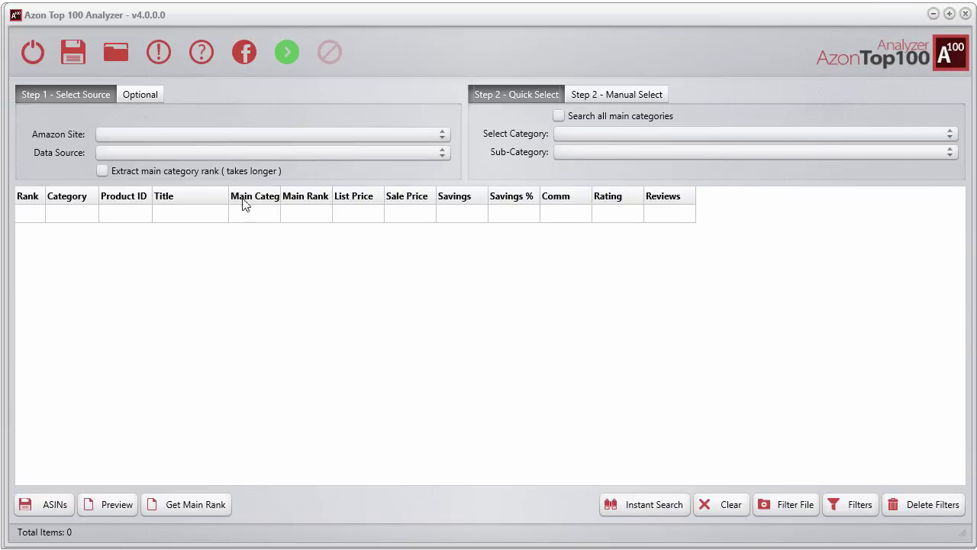
Step: In Azon Top 100 Analyzer, set the Amazon site to amazon.com and the data source to Best Sellers
{"action": "left_click", "coordinate": [155, 135]}
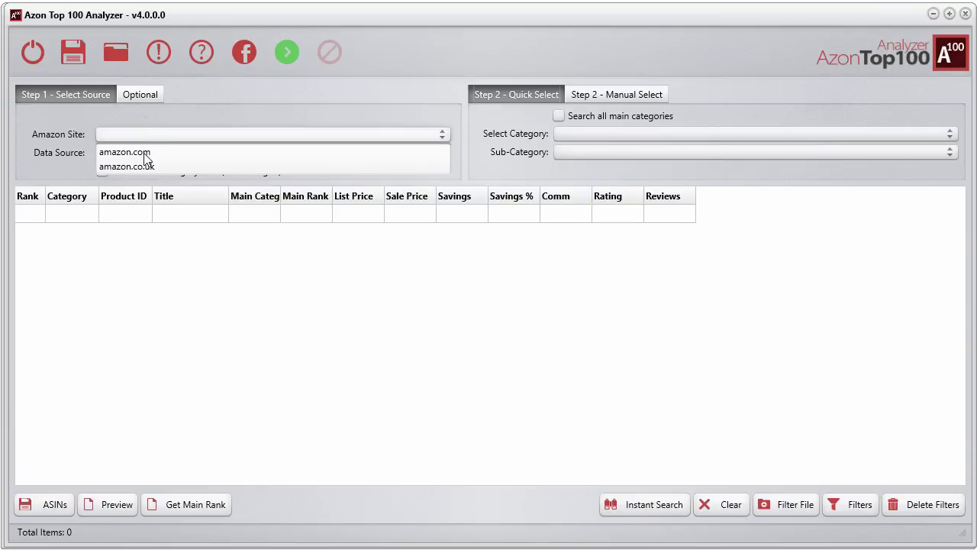
{"action": "left_click", "coordinate": [145, 157]}
{"action": "left_click", "coordinate": [196, 154]}
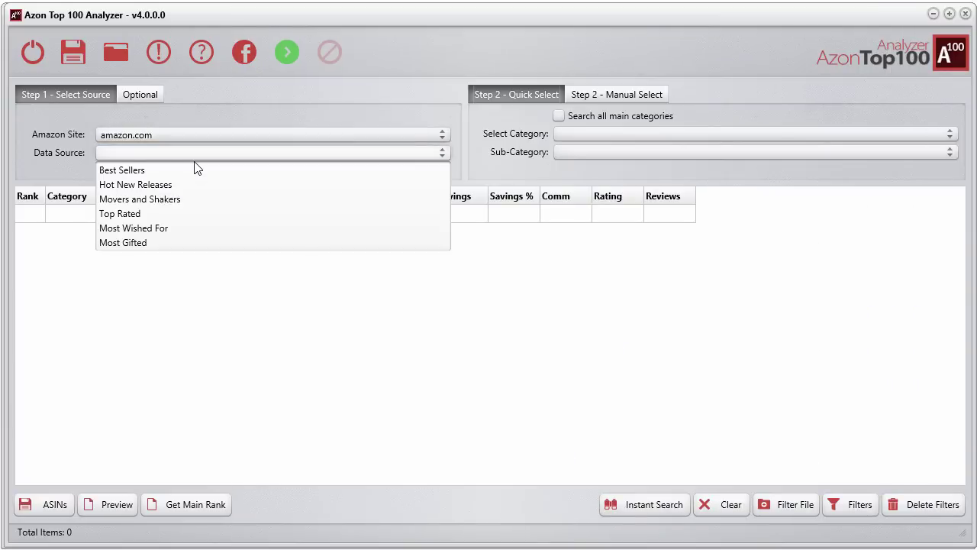
{"action": "left_click", "coordinate": [144, 170]}
Step: Choose the Beauty category with the Skin Care sub-category, run the extraction, and stop it early
{"action": "left_click", "coordinate": [606, 134]}
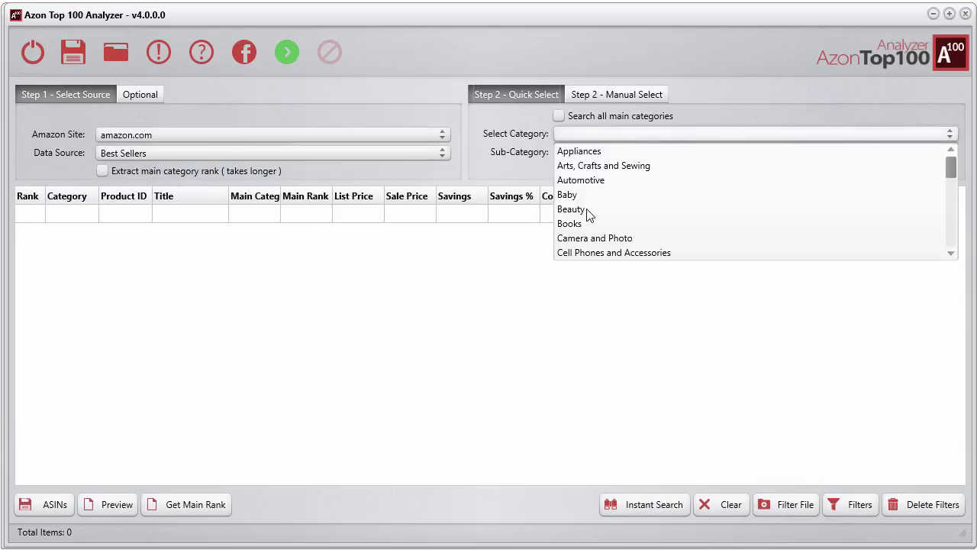
{"action": "left_click", "coordinate": [587, 212]}
{"action": "left_click", "coordinate": [603, 152]}
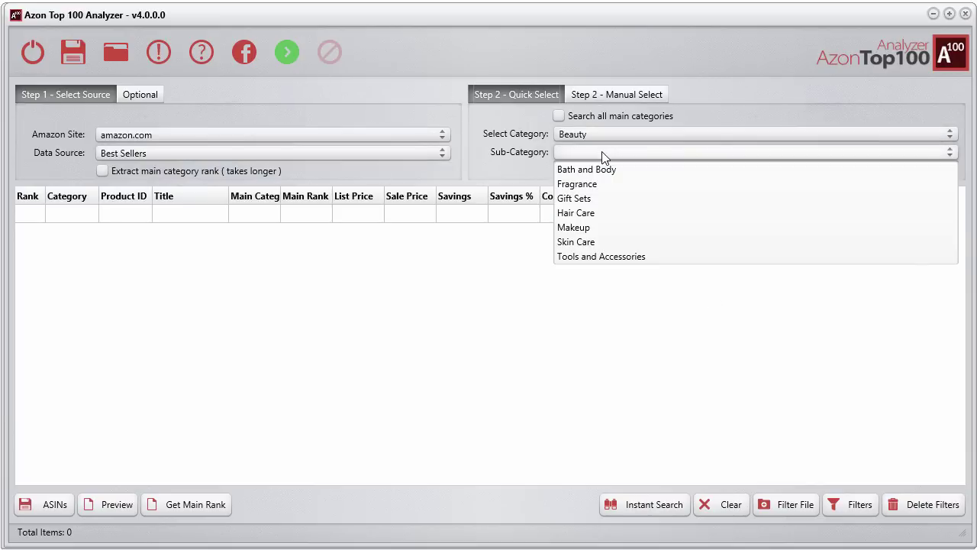
{"action": "left_click", "coordinate": [603, 244]}
{"action": "left_click", "coordinate": [292, 51]}
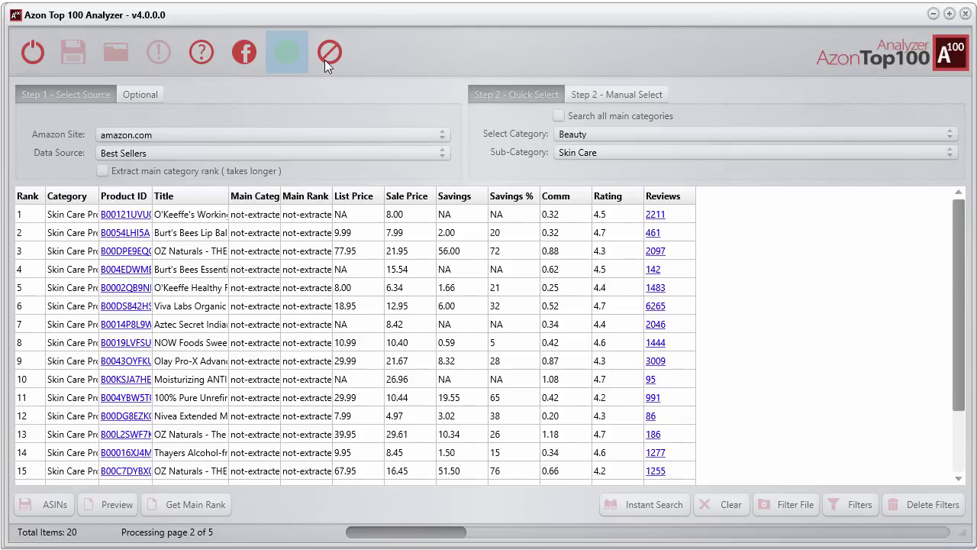
{"action": "left_click", "coordinate": [326, 53]}
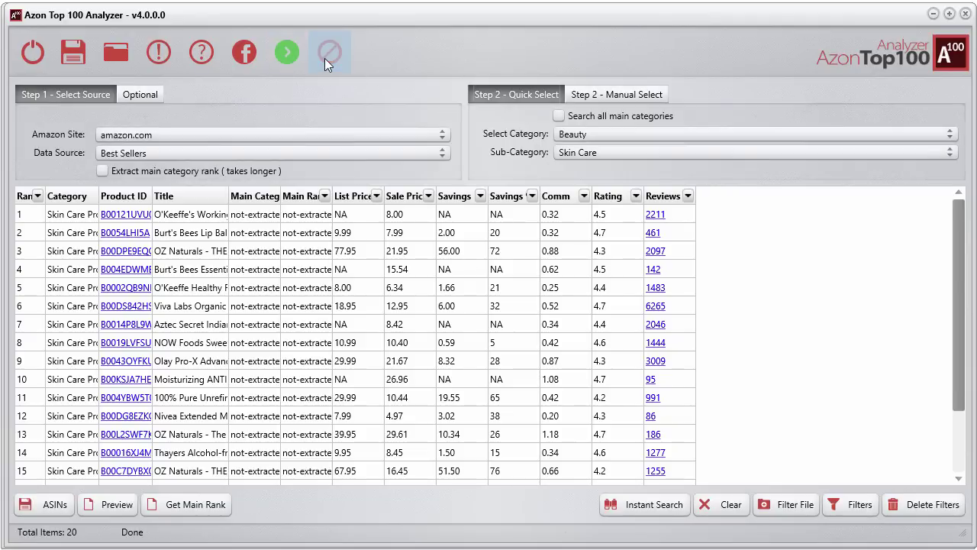
Step: Sort the skin care products by number of reviews from highest to lowest and widen the Title column
{"action": "left_click", "coordinate": [664, 197]}
{"action": "left_click", "coordinate": [668, 197]}
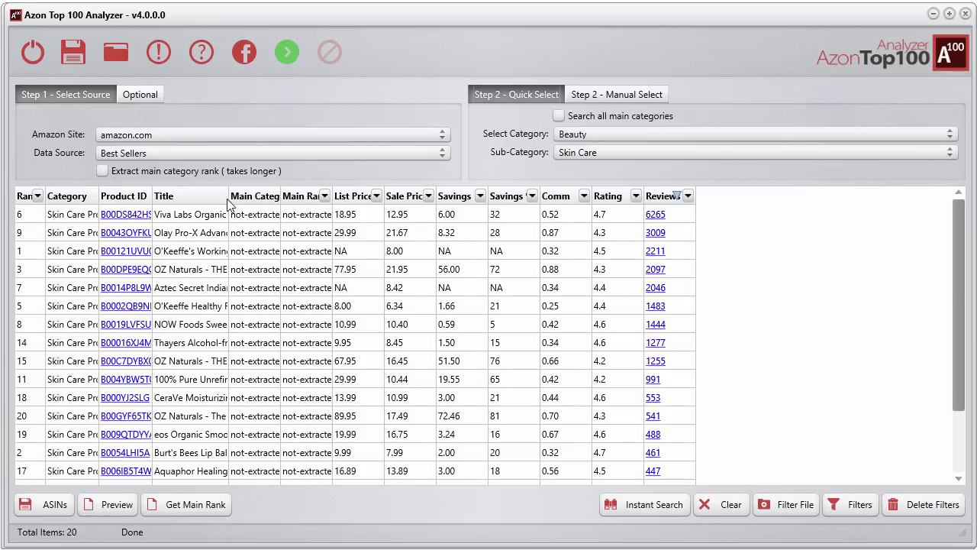
{"action": "left_click_drag", "start_coordinate": [231, 196], "coordinate": [268, 215]}
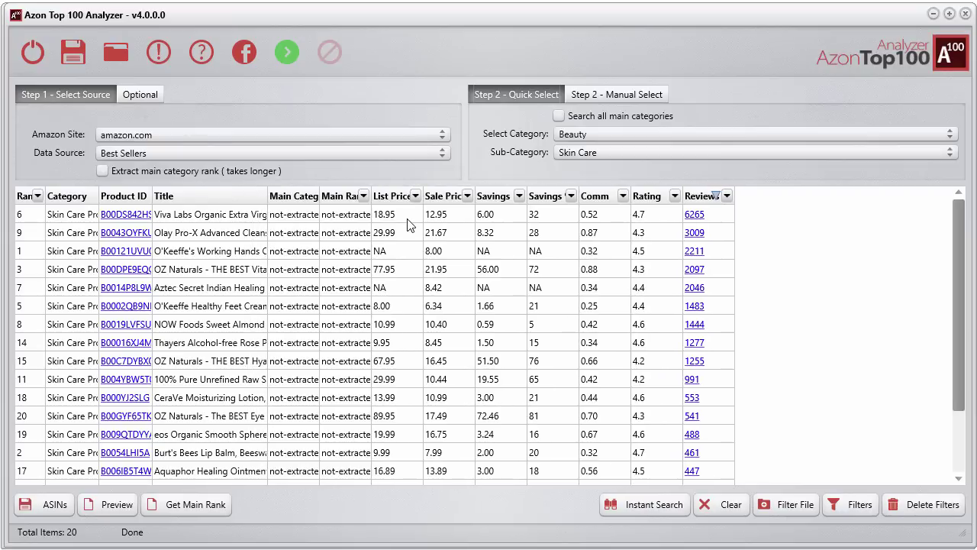
Step: Select the first four products in the sorted list and copy their product links
{"action": "left_click_drag", "start_coordinate": [406, 221], "coordinate": [402, 348]}
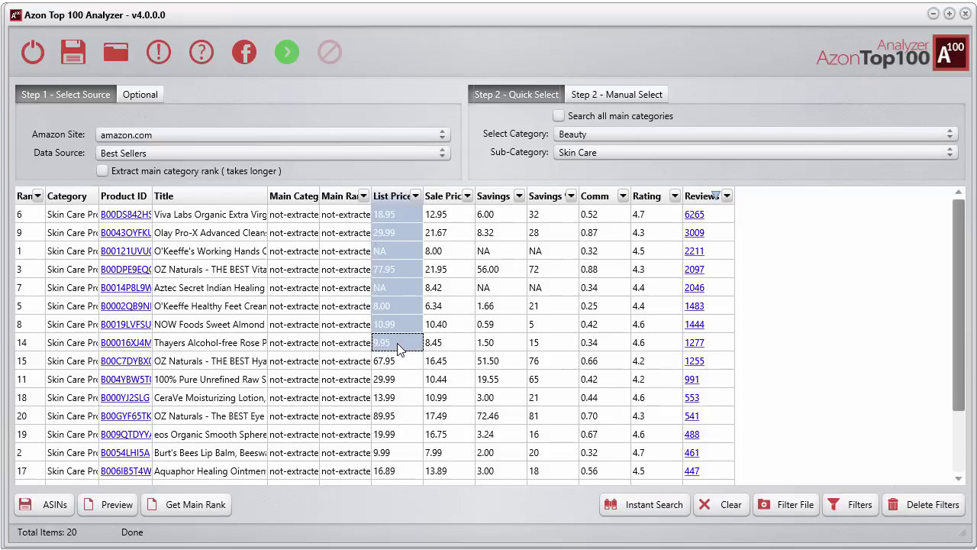
{"action": "left_click_drag", "start_coordinate": [391, 219], "coordinate": [395, 274]}
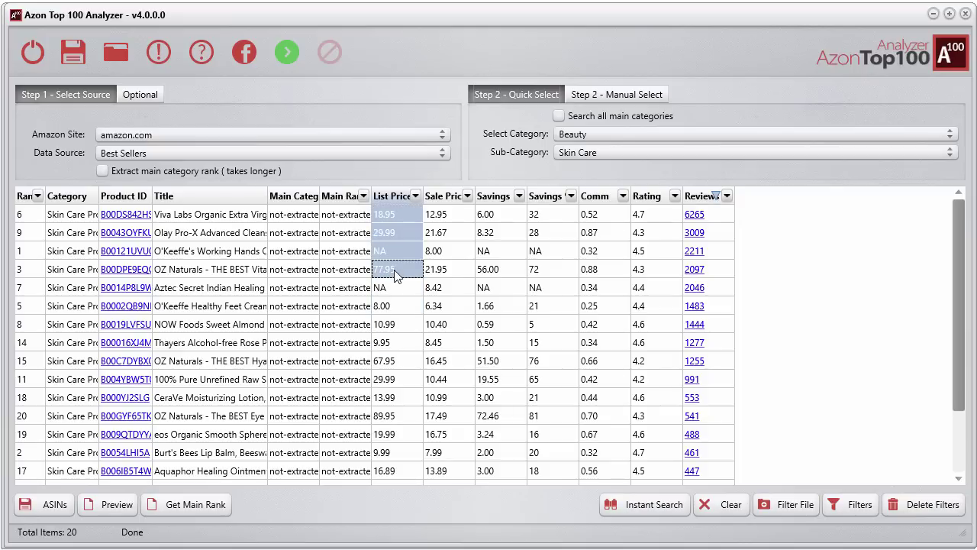
{"action": "right_click", "coordinate": [394, 272]}
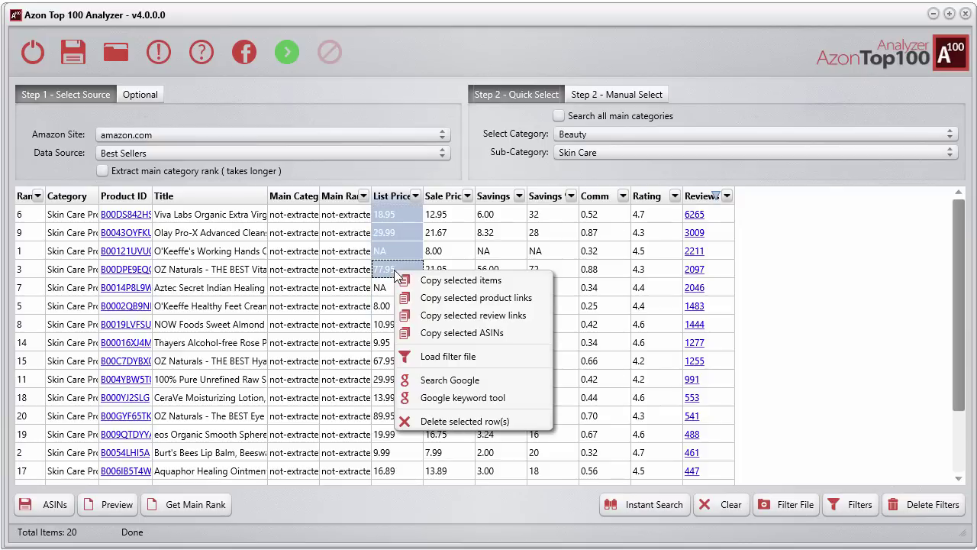
{"action": "left_click", "coordinate": [500, 299]}
Step: Move Azon Top 100 Analyzer aside and paste the copied links into Azon Review Finder's Amazon Products Links dialog
{"action": "left_click_drag", "start_coordinate": [512, 29], "coordinate": [976, 31]}
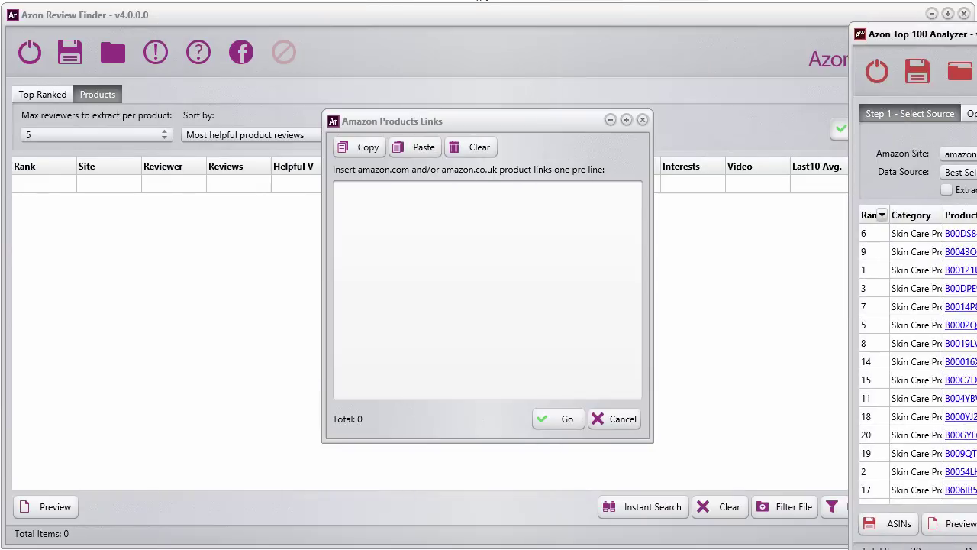
{"action": "left_click", "coordinate": [390, 268]}
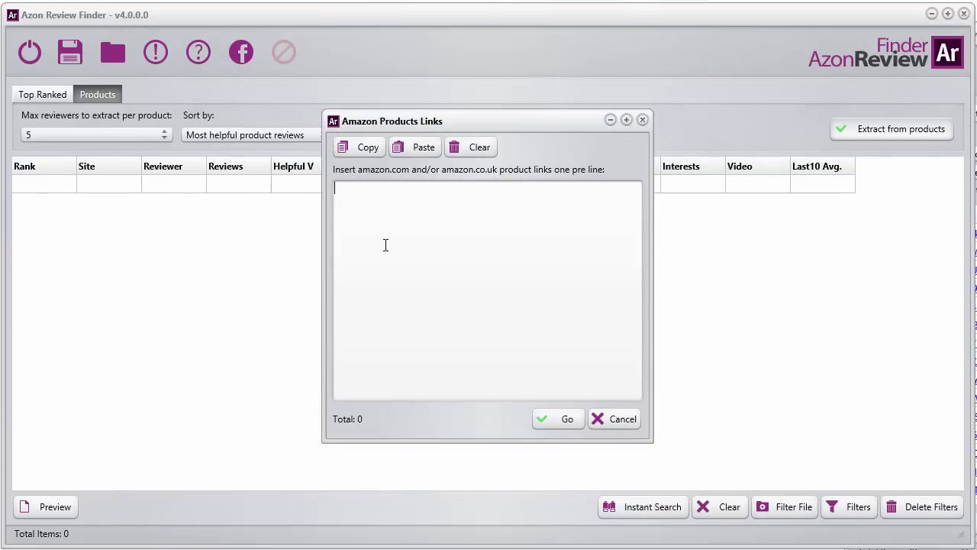
{"action": "left_click", "coordinate": [417, 151]}
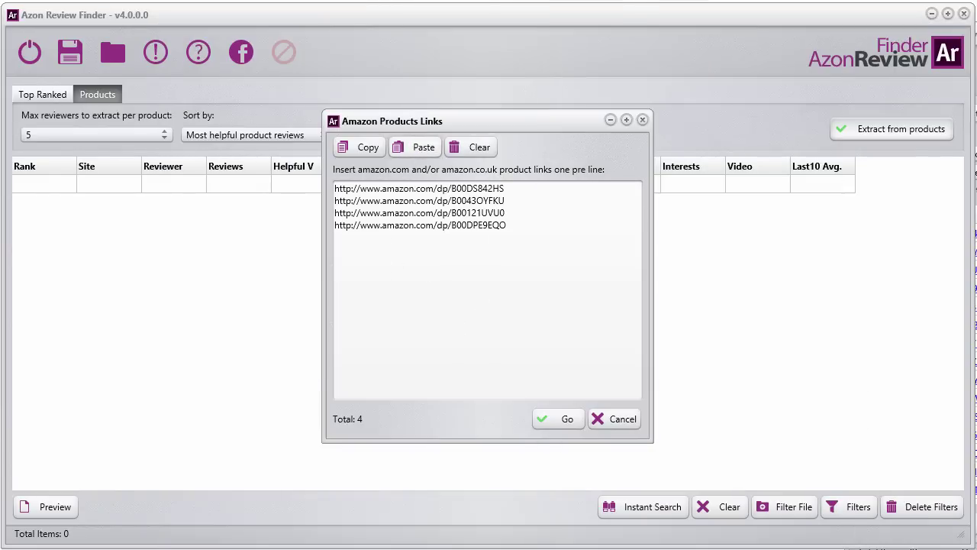
Step: Bring up the 3d tv results in Azon Product Inspector and copy the product links of the highlighted rows
{"action": "left_click_drag", "start_coordinate": [974, 22], "coordinate": [300, 14]}
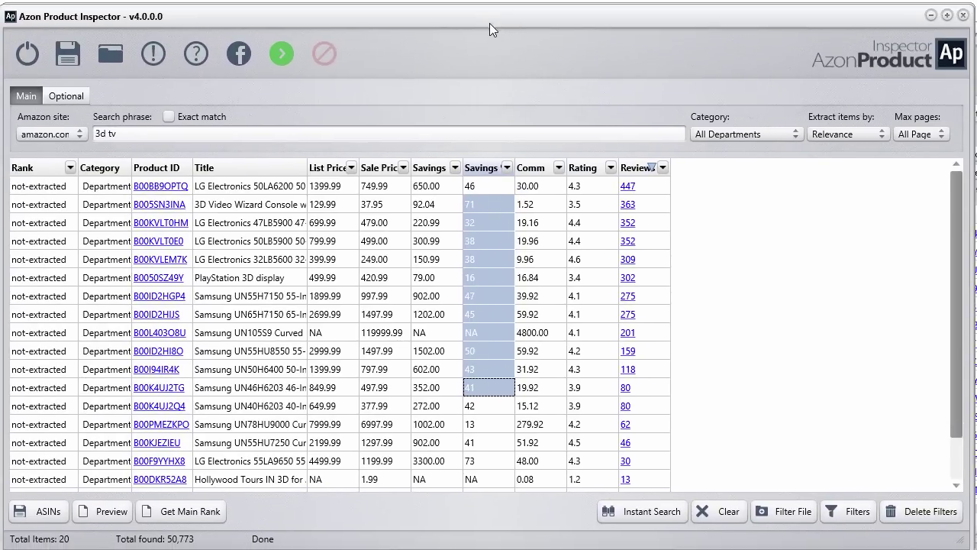
{"action": "right_click", "coordinate": [489, 276]}
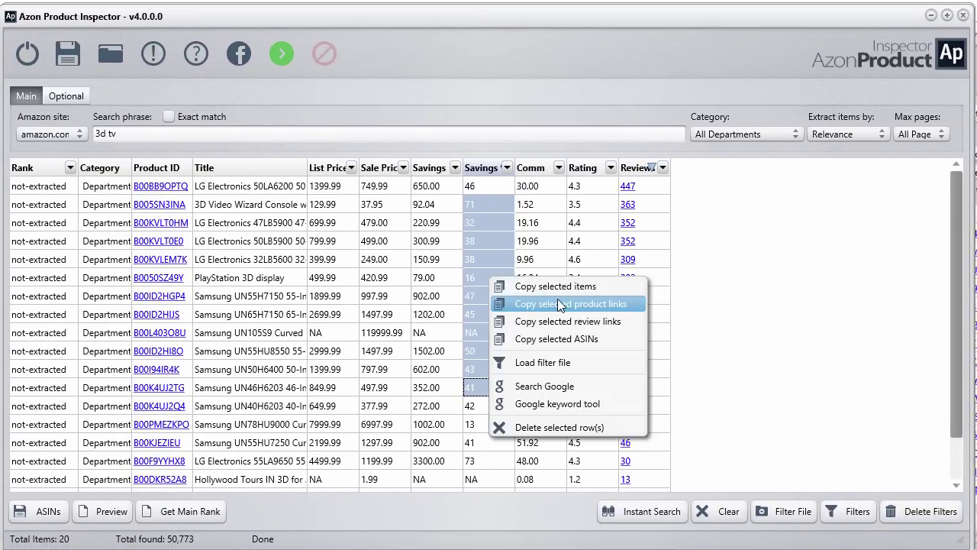
{"action": "left_click", "coordinate": [560, 305]}
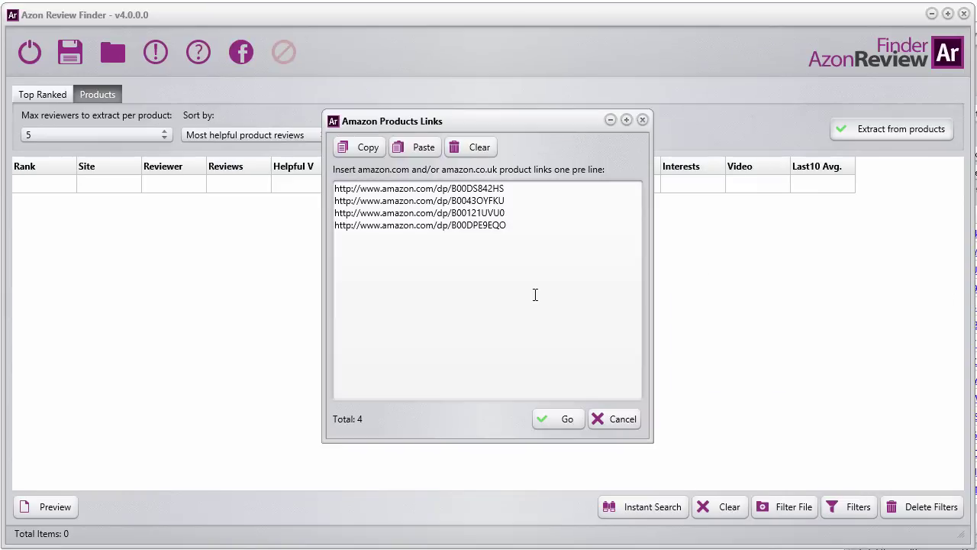
Step: Paste the copied TV product links below the skin care links in Azon Review Finder's product links list
{"action": "key", "text": "Return"}
{"action": "key", "text": "Return"}
{"action": "right_click", "coordinate": [406, 312]}
{"action": "left_click", "coordinate": [451, 354]}
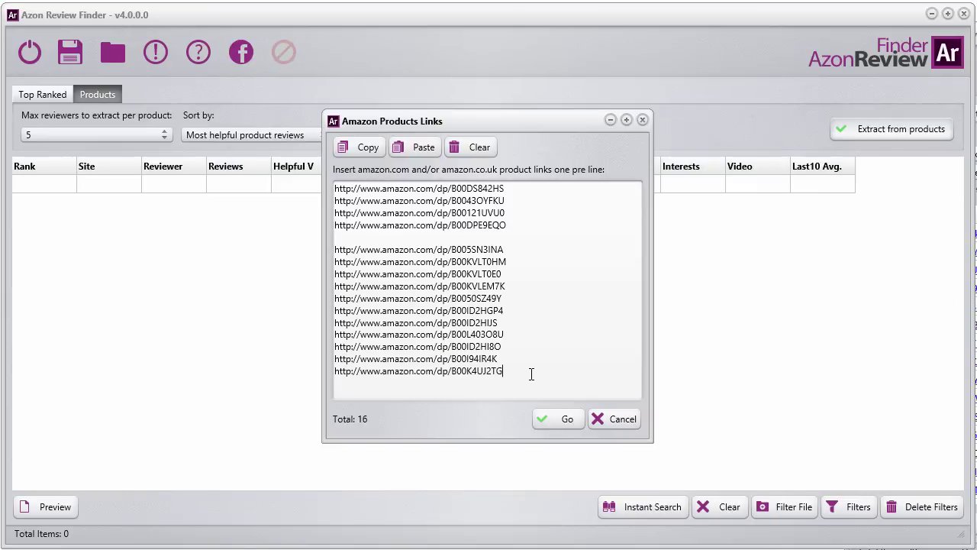
Step: Trim the list to the four skin care links and first three TV links, remove blank lines, and start the extraction
{"action": "left_click_drag", "start_coordinate": [529, 368], "coordinate": [302, 291]}
{"action": "key", "text": "BackSpace"}
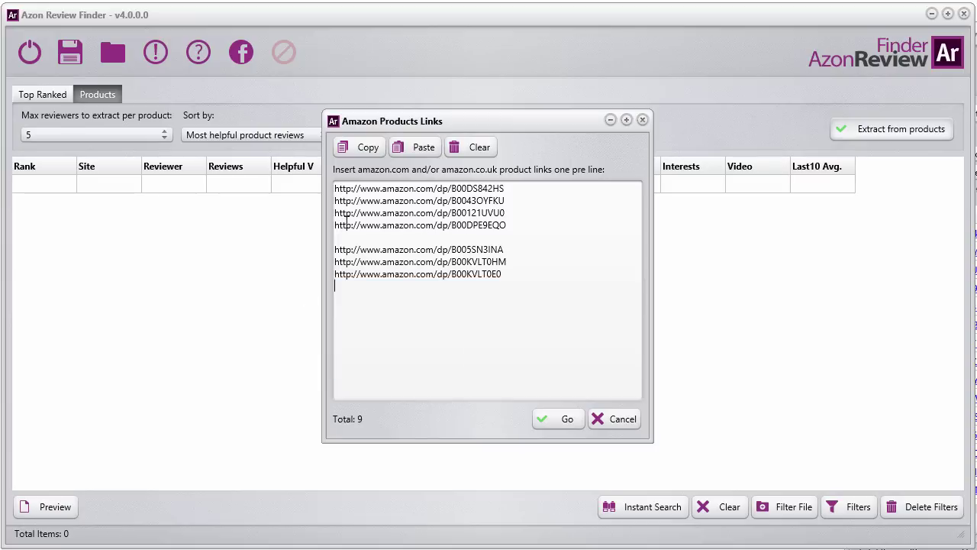
{"action": "left_click", "coordinate": [571, 240]}
{"action": "key", "text": "BackSpace"}
{"action": "left_click", "coordinate": [546, 278]}
{"action": "key", "text": "BackSpace"}
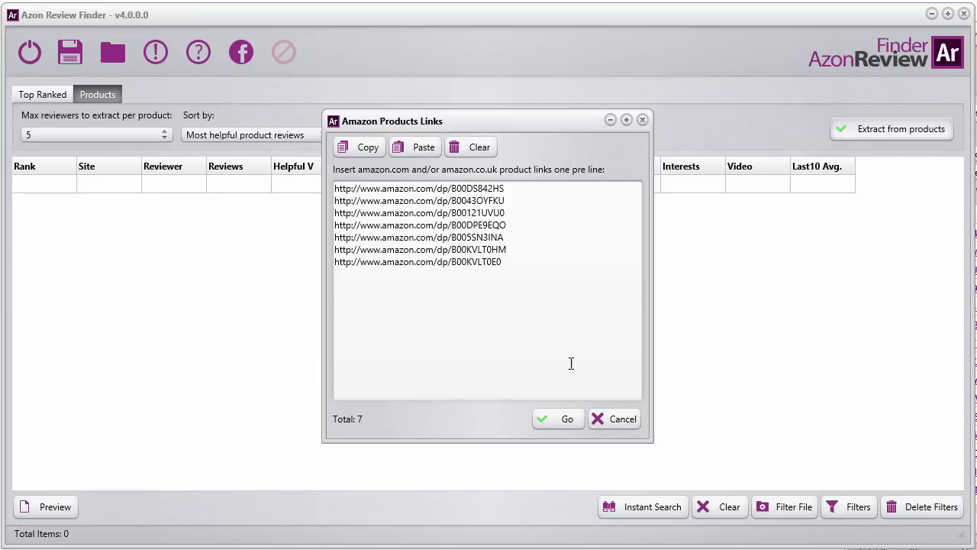
{"action": "left_click", "coordinate": [570, 422]}
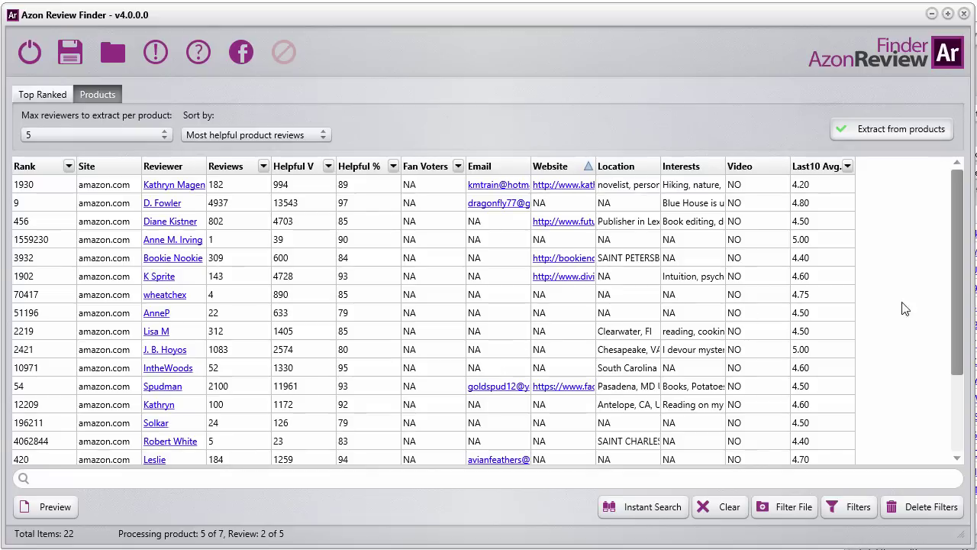
Step: Sort the extracted reviewers by email, by website, and finally by last-10 average rating from highest to lowest
{"action": "left_click", "coordinate": [500, 167]}
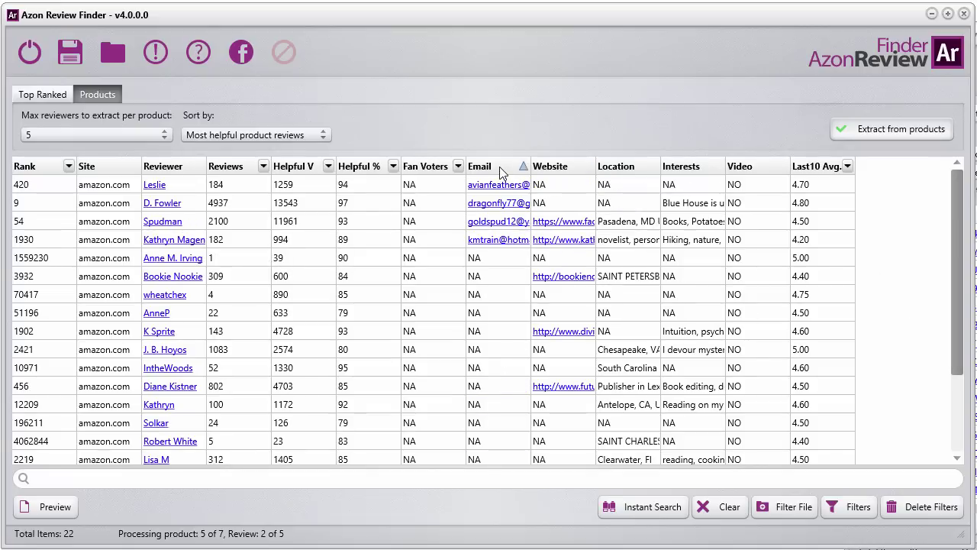
{"action": "left_click", "coordinate": [581, 166]}
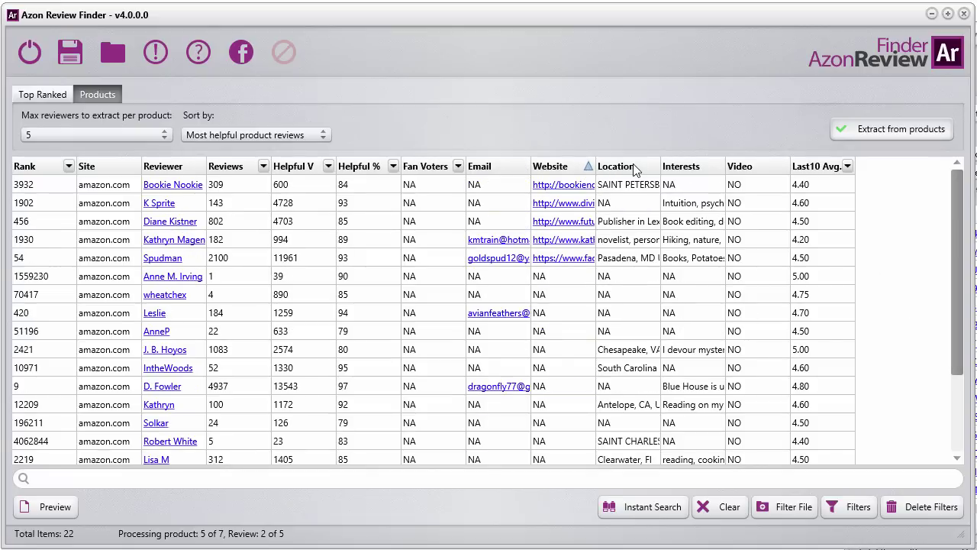
{"action": "left_click", "coordinate": [813, 167]}
{"action": "left_click", "coordinate": [814, 167]}
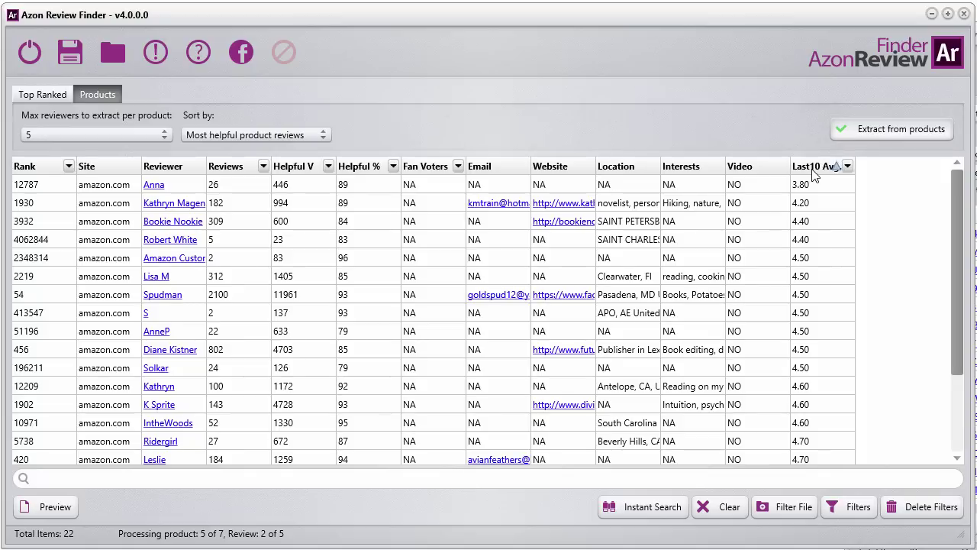
{"action": "left_click", "coordinate": [813, 166]}
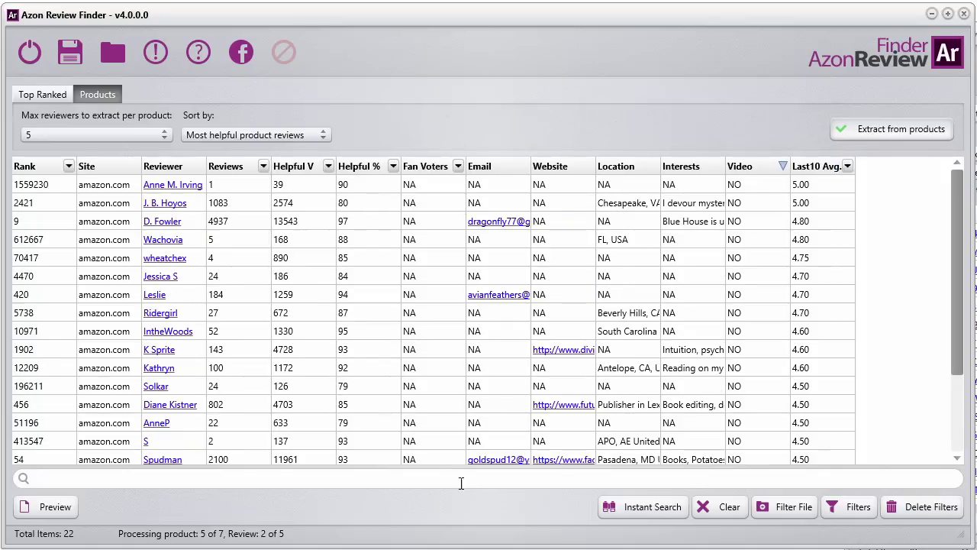
Step: Try filtering the reviewers with the instant search text "el", then clear the text and hide the search box
{"action": "left_click", "coordinate": [387, 481]}
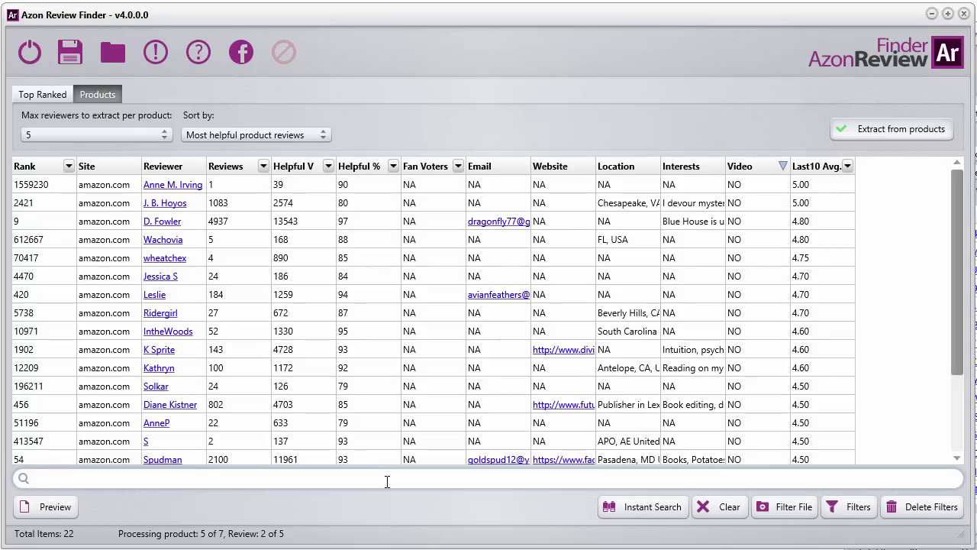
{"action": "type", "text": "e"}
{"action": "type", "text": "ee"}
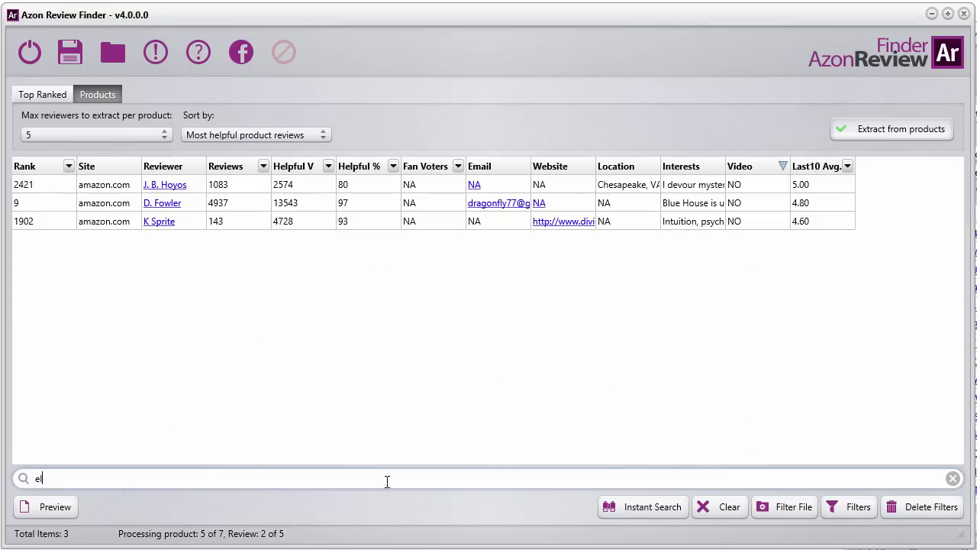
{"action": "key", "text": "BackSpace"}
{"action": "key", "text": "BackSpace"}
{"action": "key", "text": "BackSpace"}
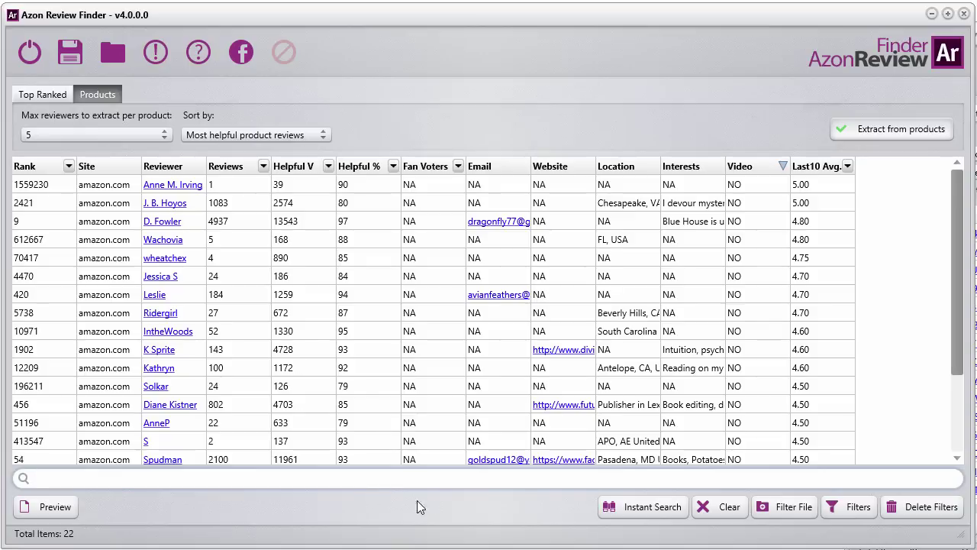
{"action": "left_click", "coordinate": [661, 513]}
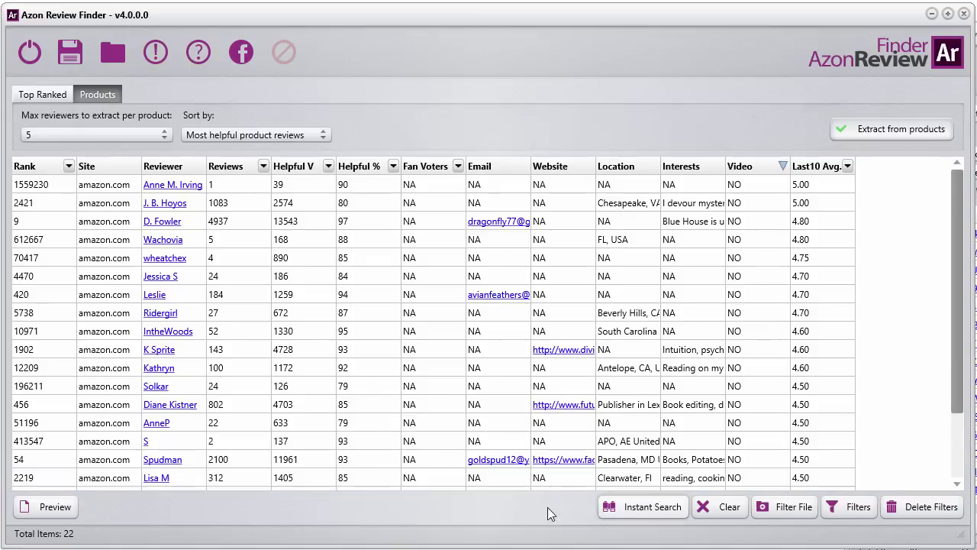
Step: Return to the Top Ranked settings and view the options for saving and loading project files
{"action": "left_click", "coordinate": [26, 95]}
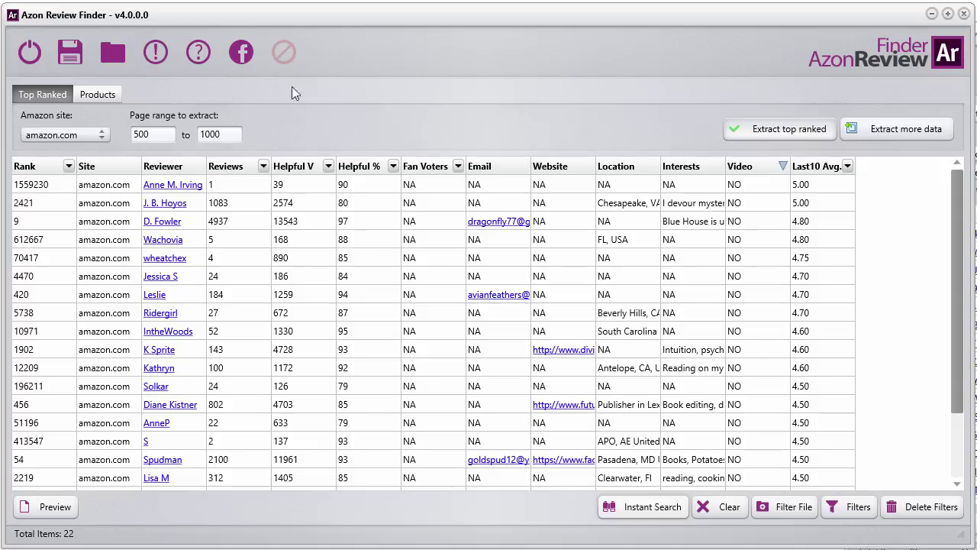
{"action": "left_click", "coordinate": [69, 52]}
{"action": "left_click", "coordinate": [113, 52]}
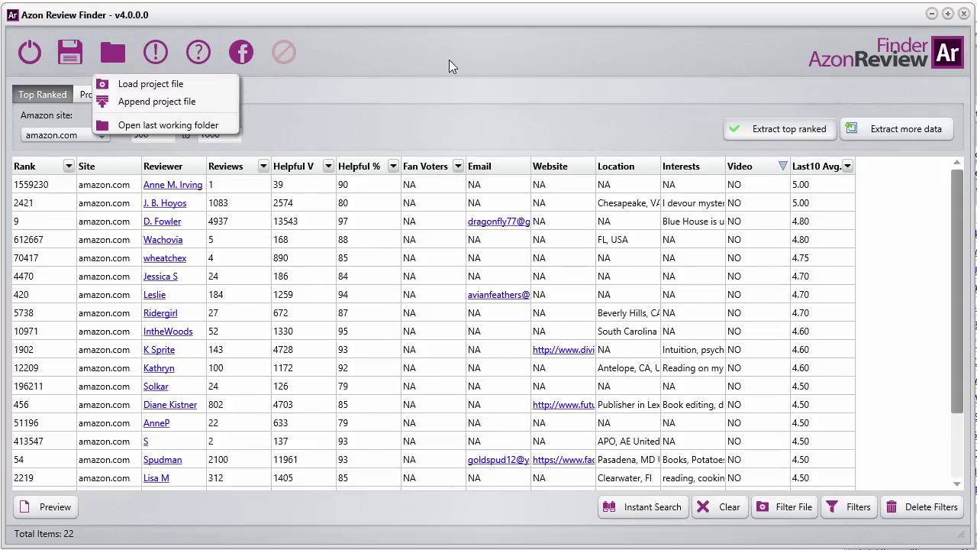
{"action": "left_click", "coordinate": [451, 66]}
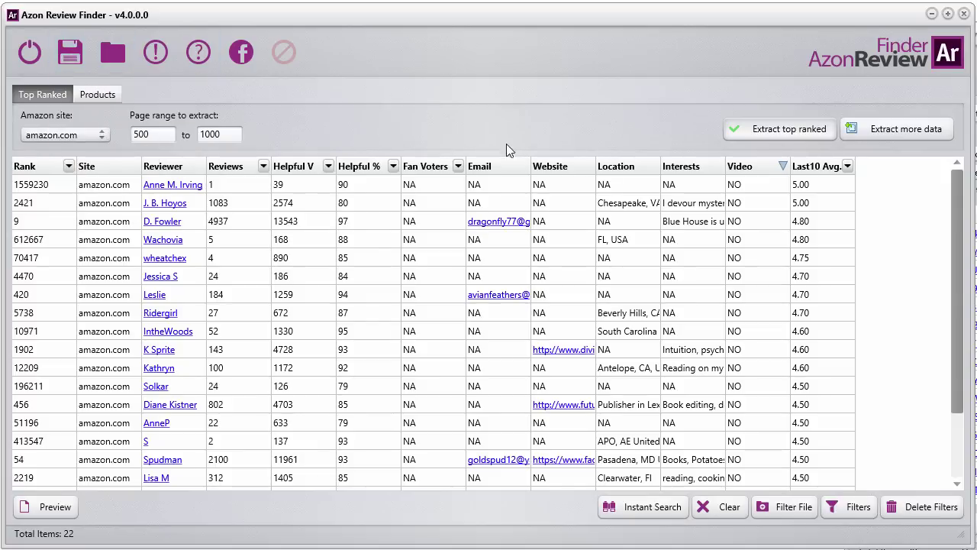